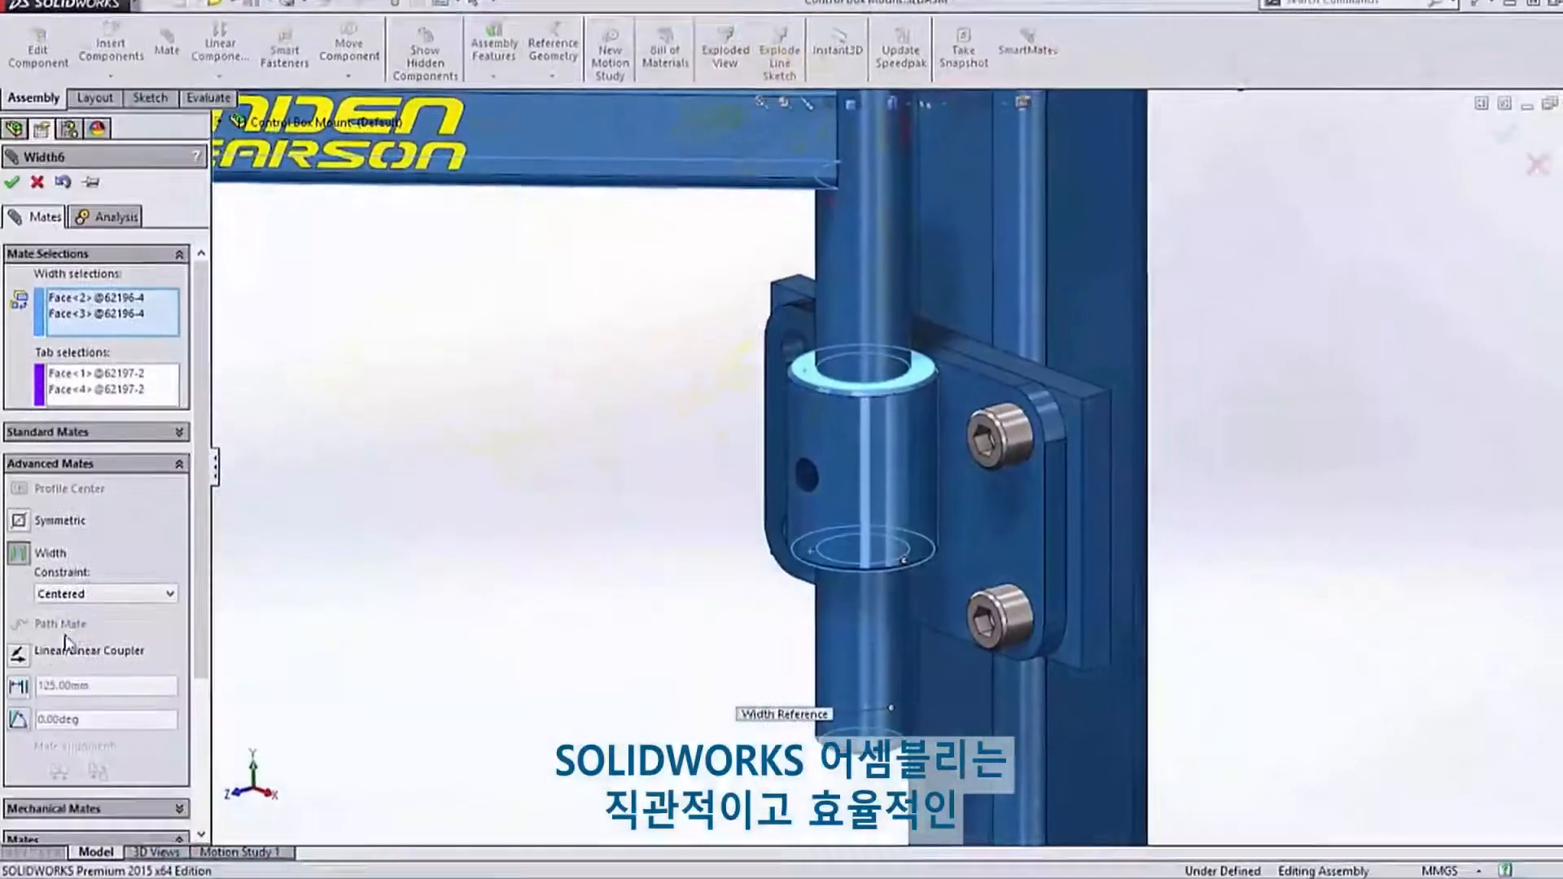
{"action": "left_click", "coordinate": [115, 564]}
{"action": "left_click", "coordinate": [98, 603]}
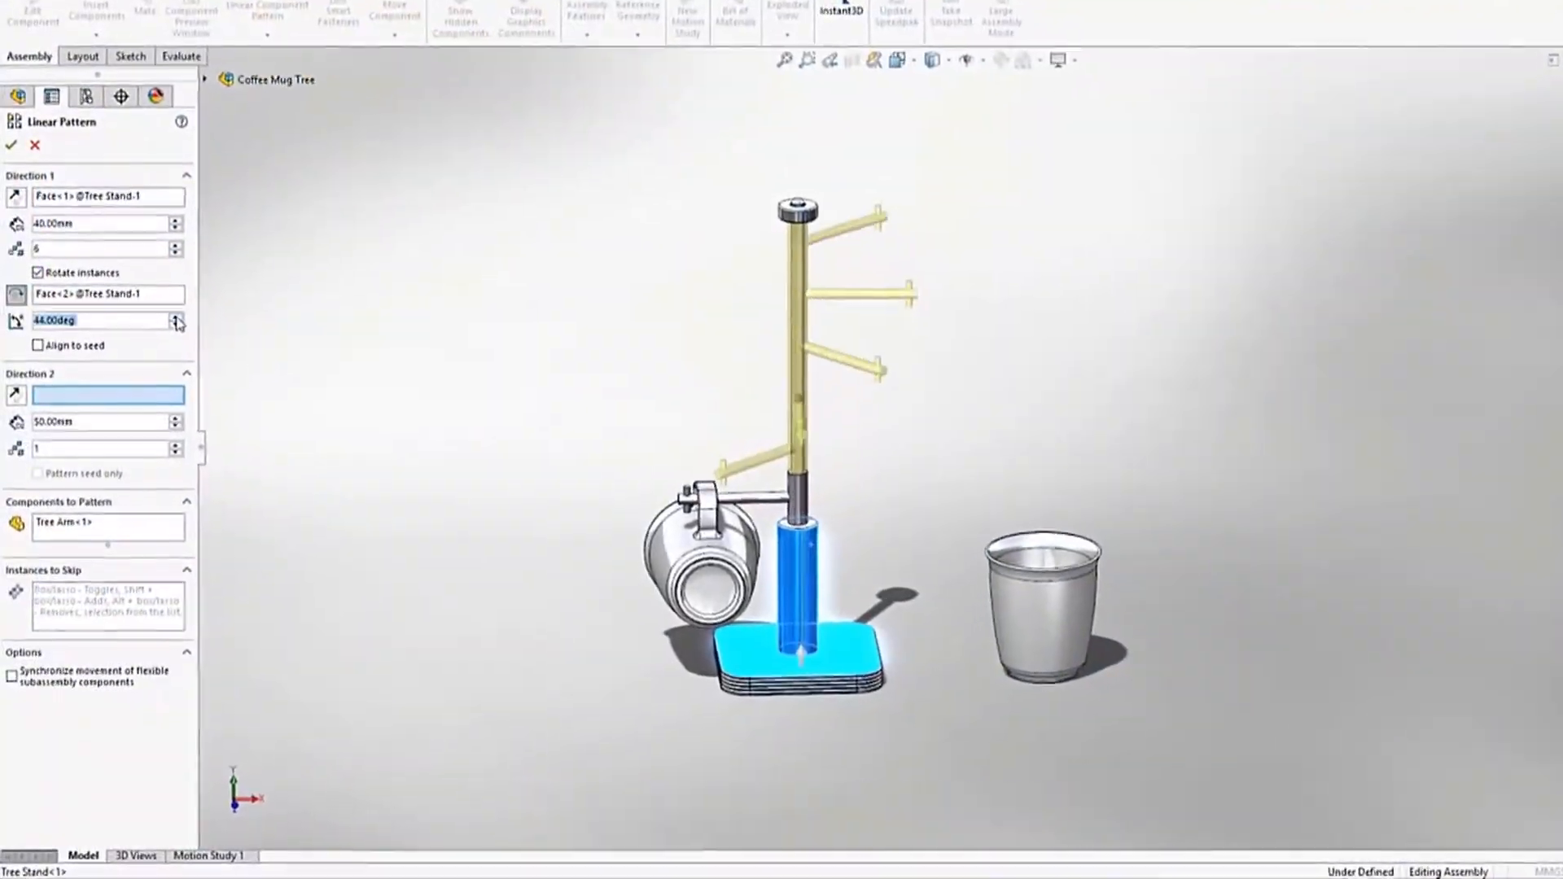
Run Auto Repair on the failing mates of the Roller Bearing Assembly
{"action": "right_click", "coordinate": [275, 307]}
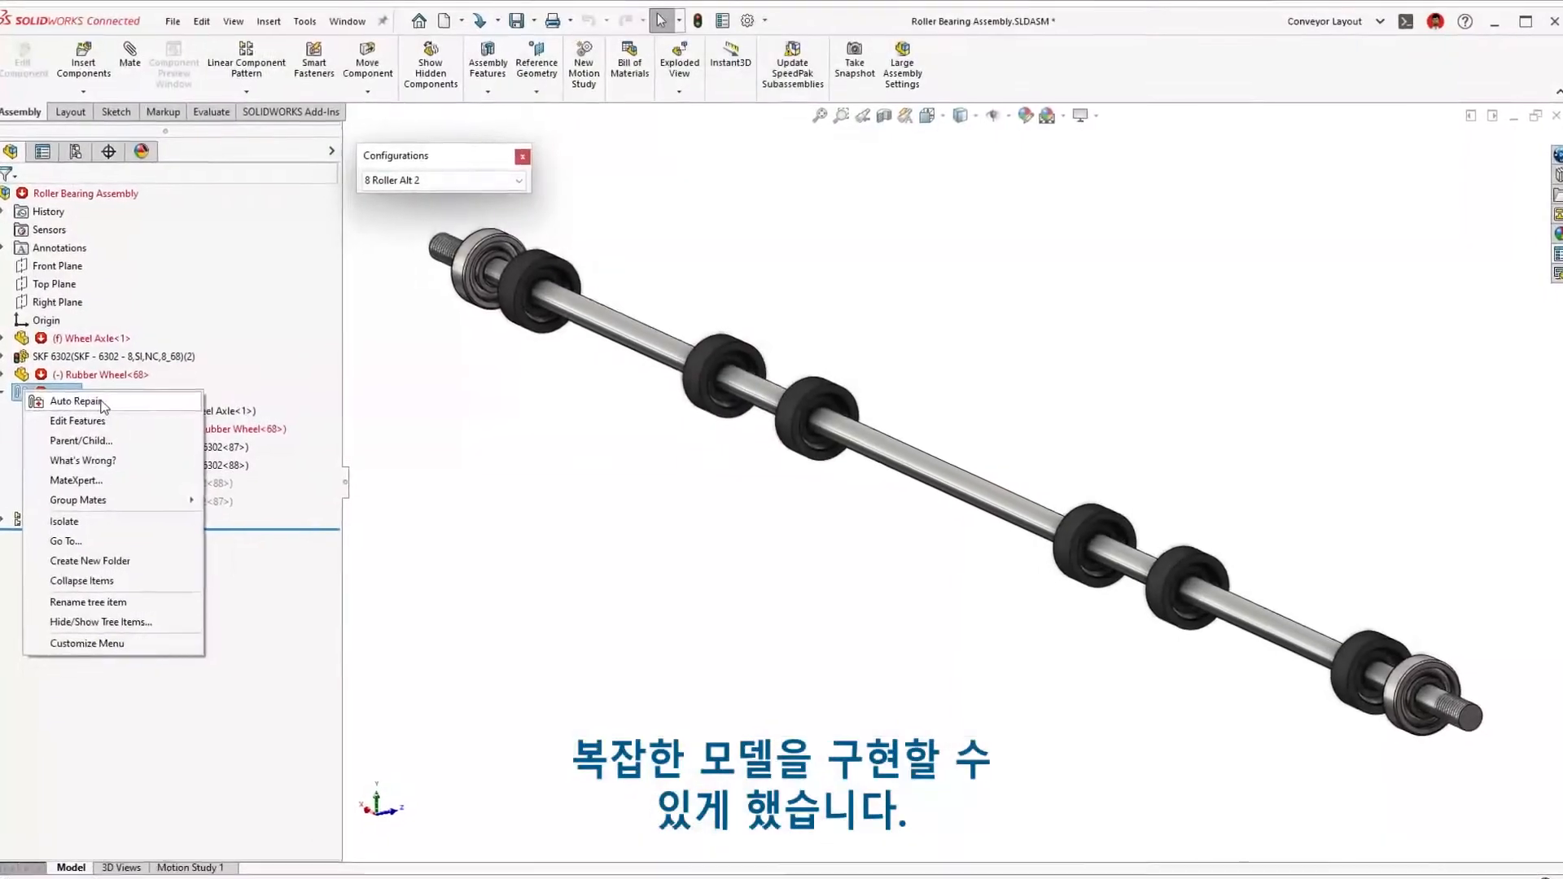
{"action": "left_click", "coordinate": [105, 401]}
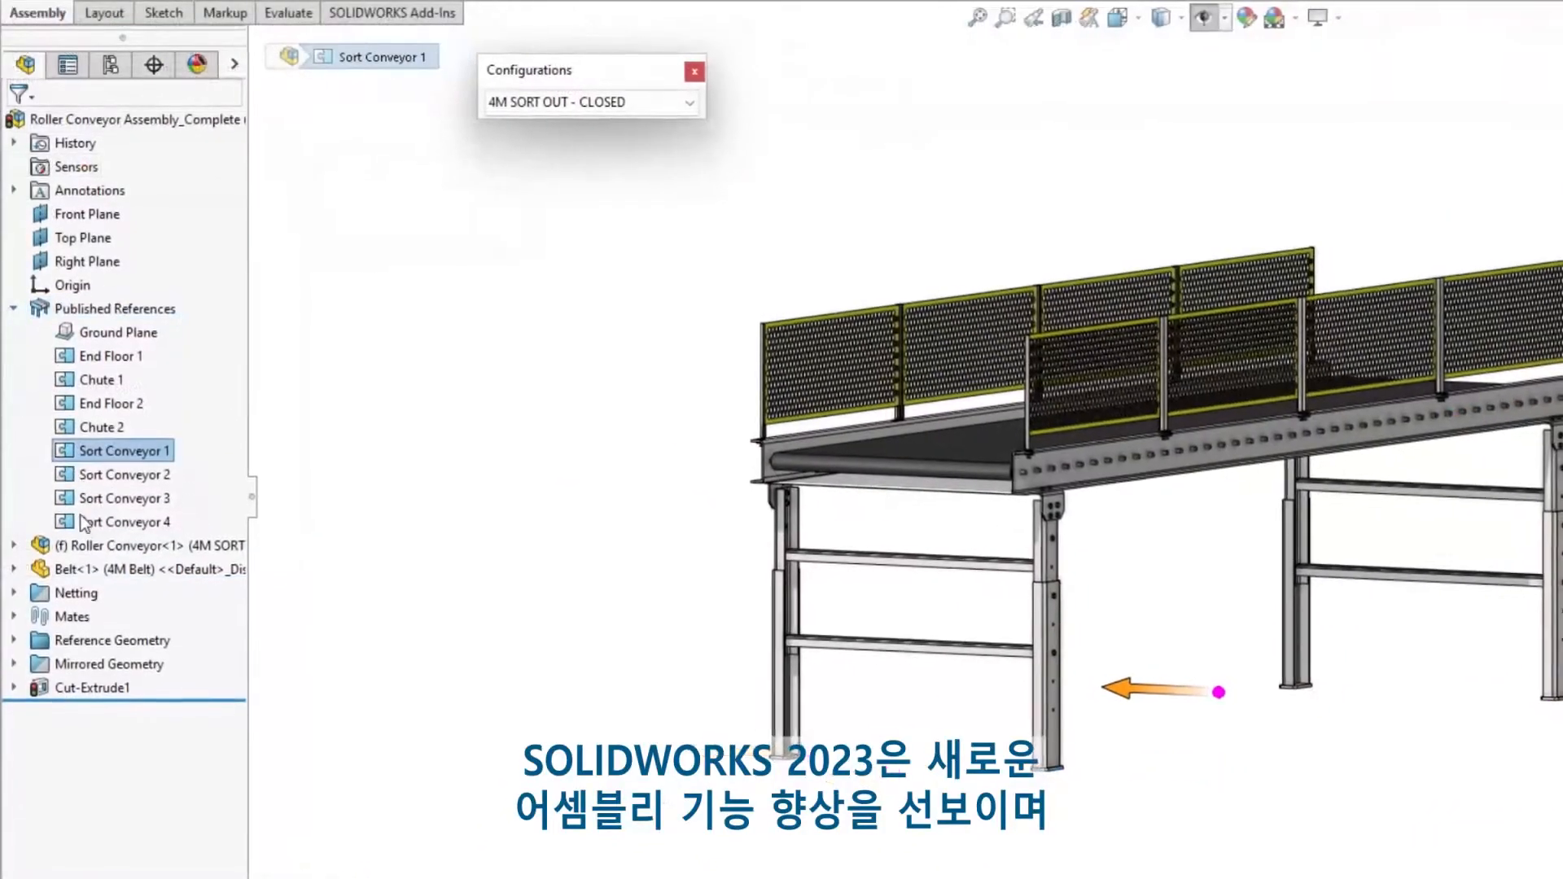
Select the published references Sort Conveyor 1 through Sort Conveyor 4
{"action": "left_click", "coordinate": [80, 515], "text": "shift"}
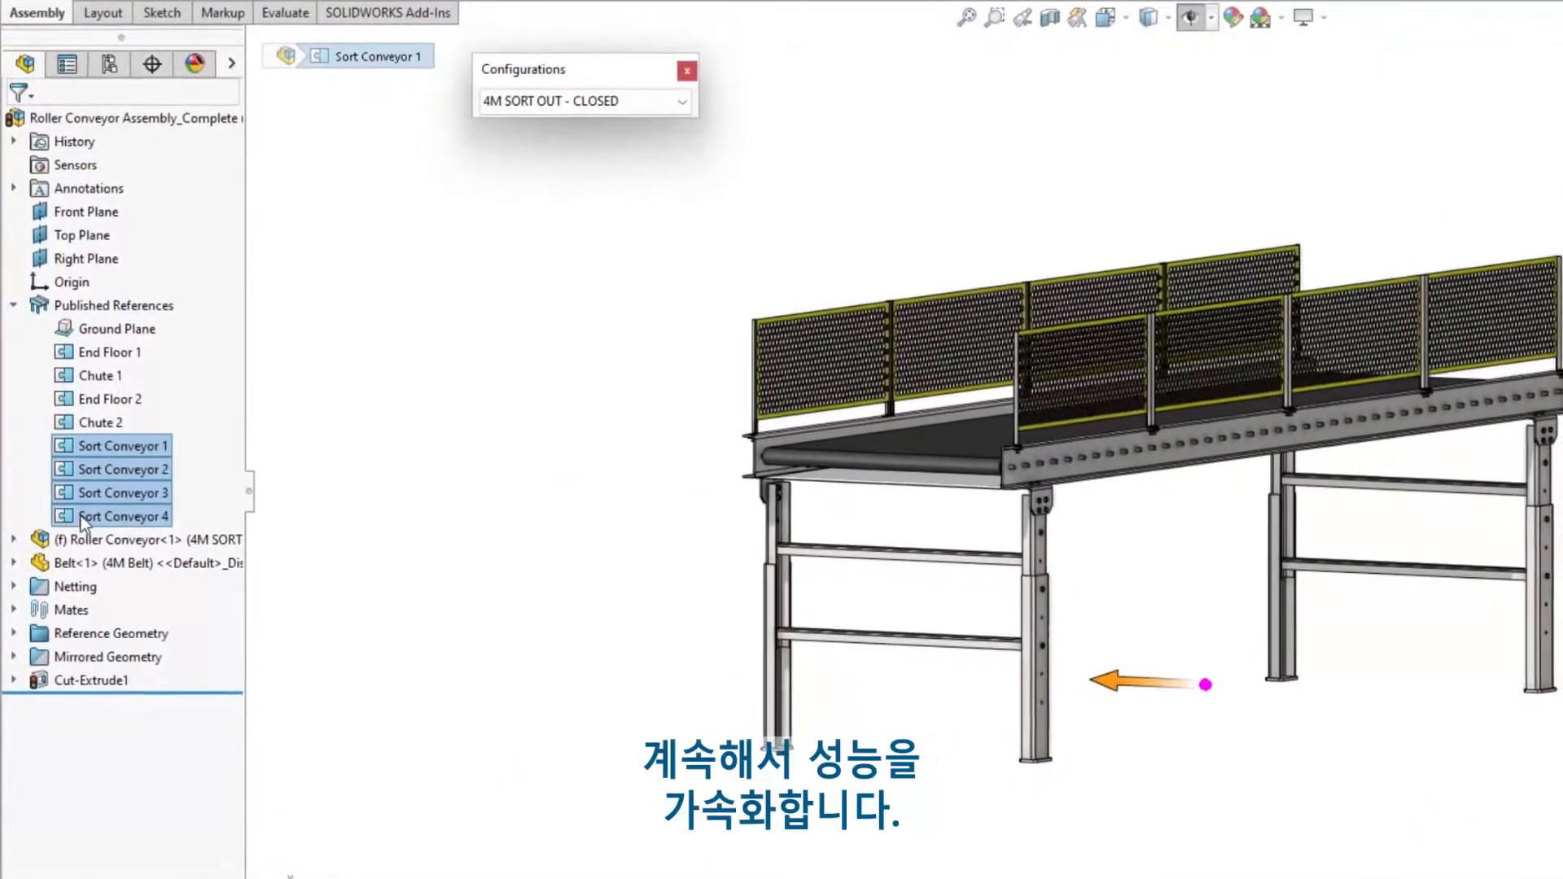
{"action": "right_click", "coordinate": [81, 515]}
{"action": "key", "text": "Escape"}
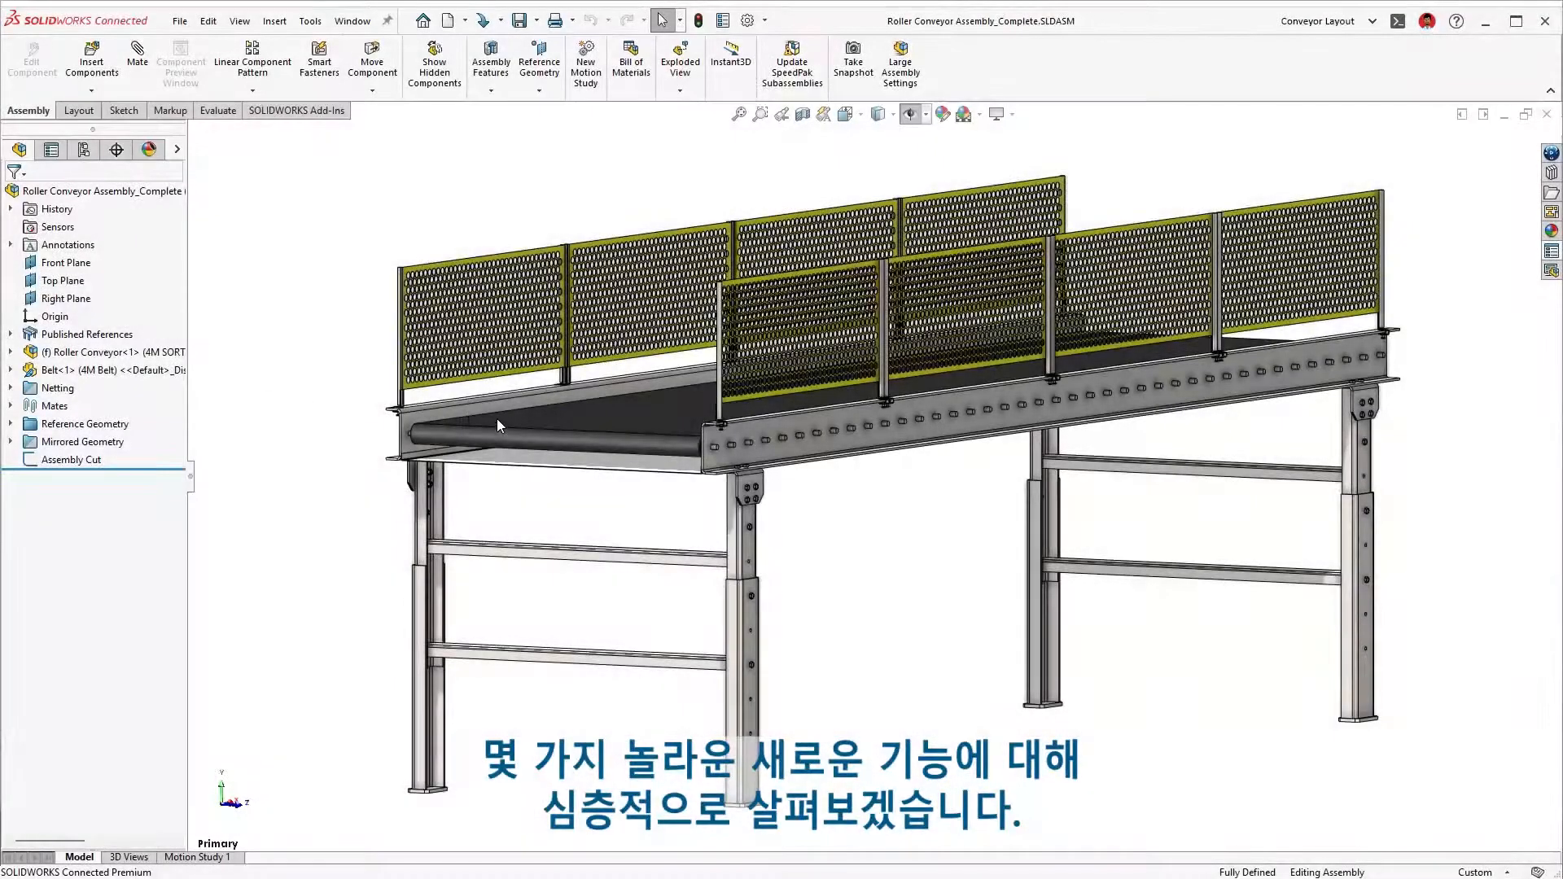
Open the roller bearing subassembly that contains the front wheel axle of the conveyor in its own window
{"action": "left_click_drag", "start_coordinate": [362, 351], "coordinate": [781, 560]}
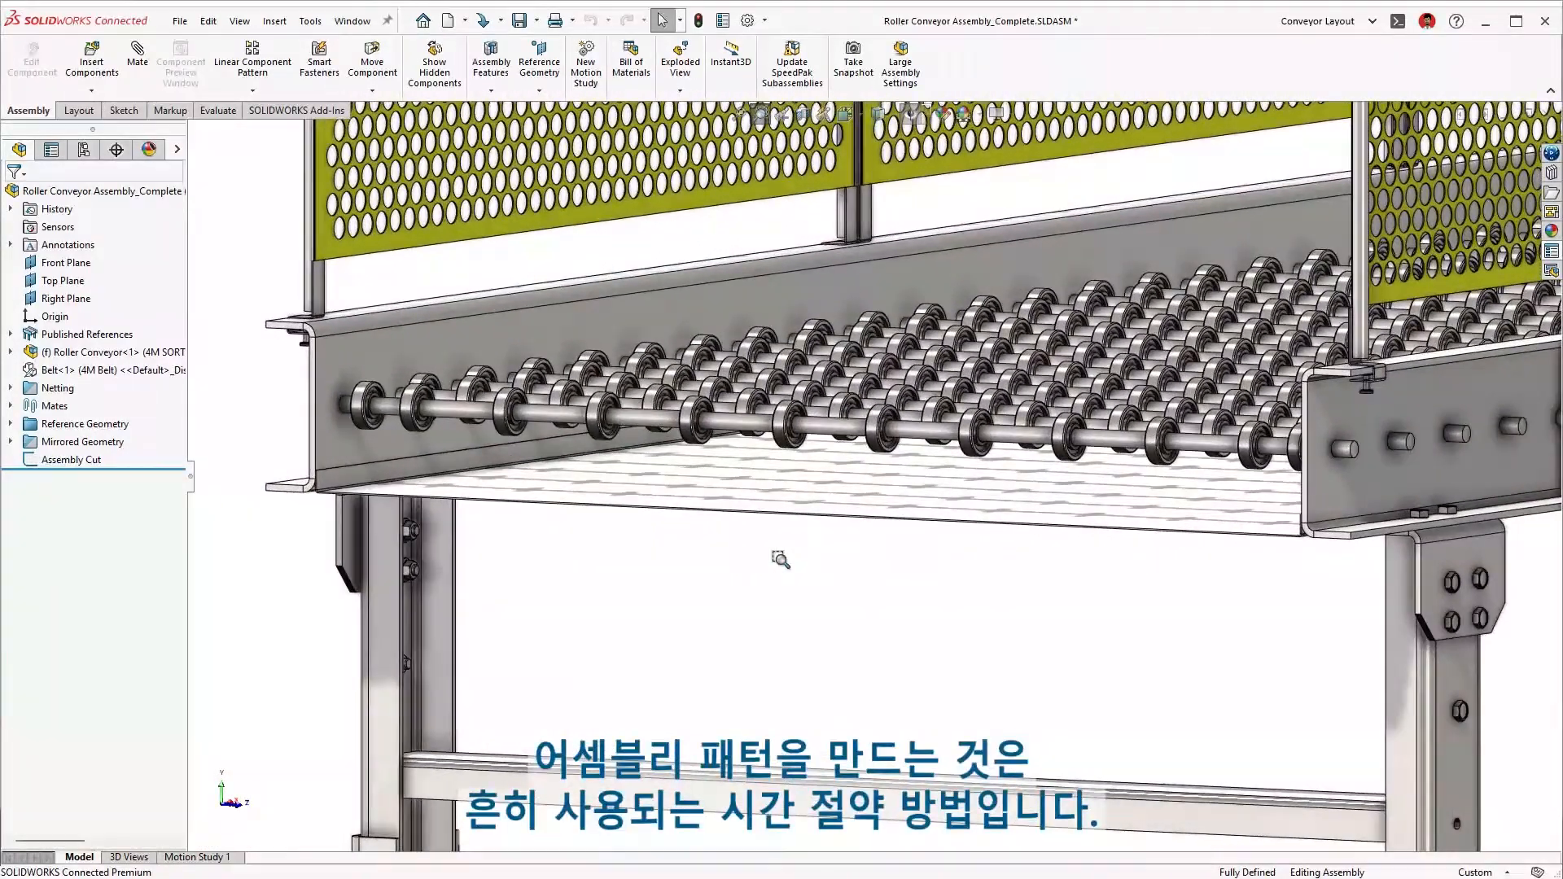
{"action": "left_click", "coordinate": [840, 434]}
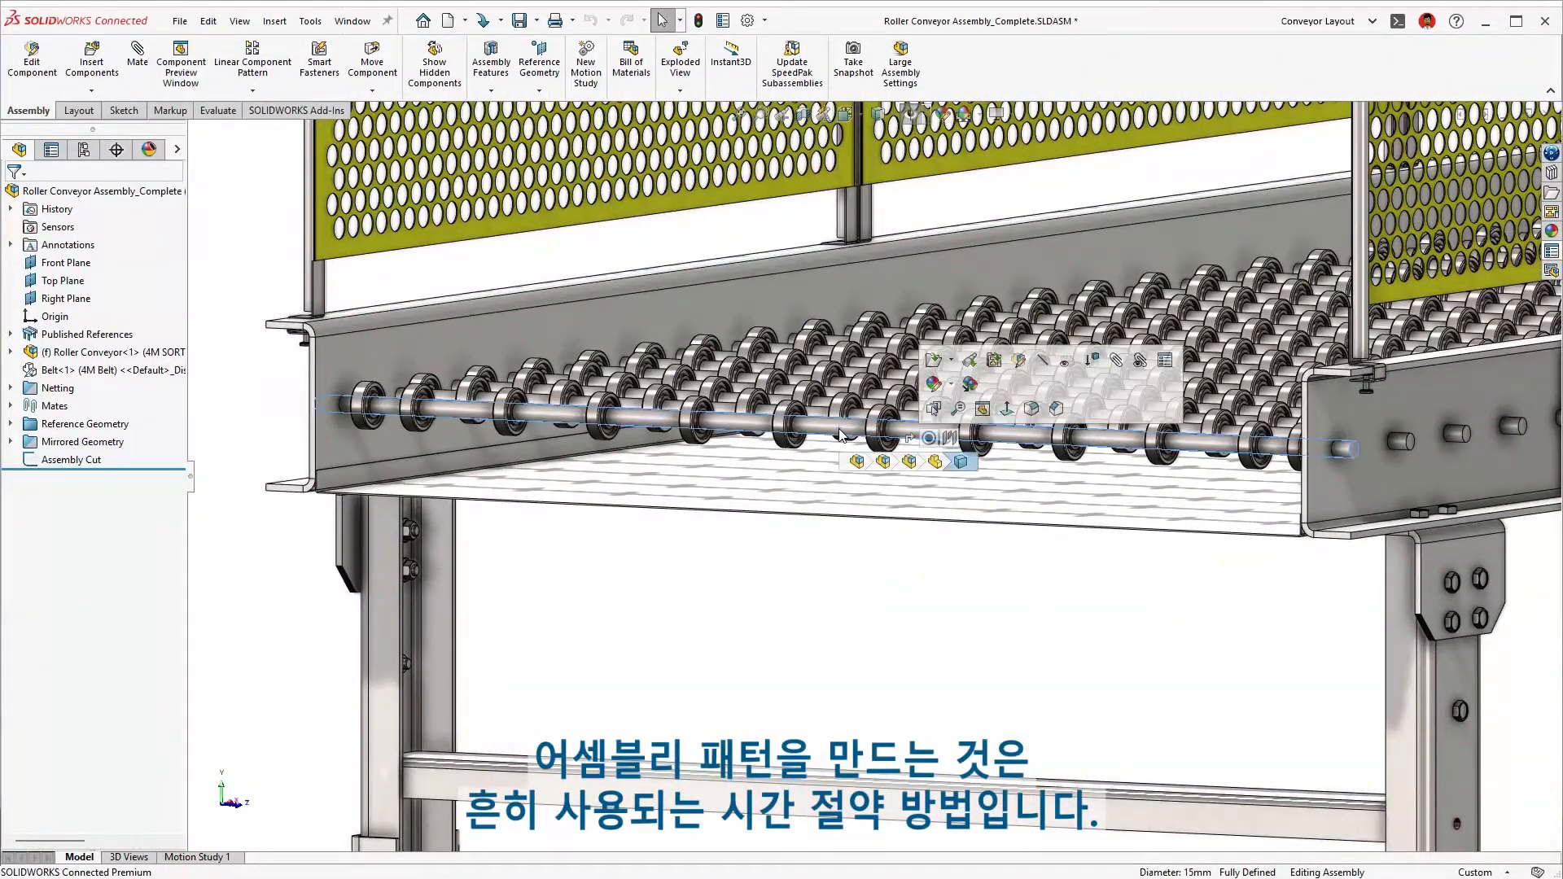
{"action": "left_click", "coordinate": [908, 464]}
{"action": "left_click", "coordinate": [932, 363]}
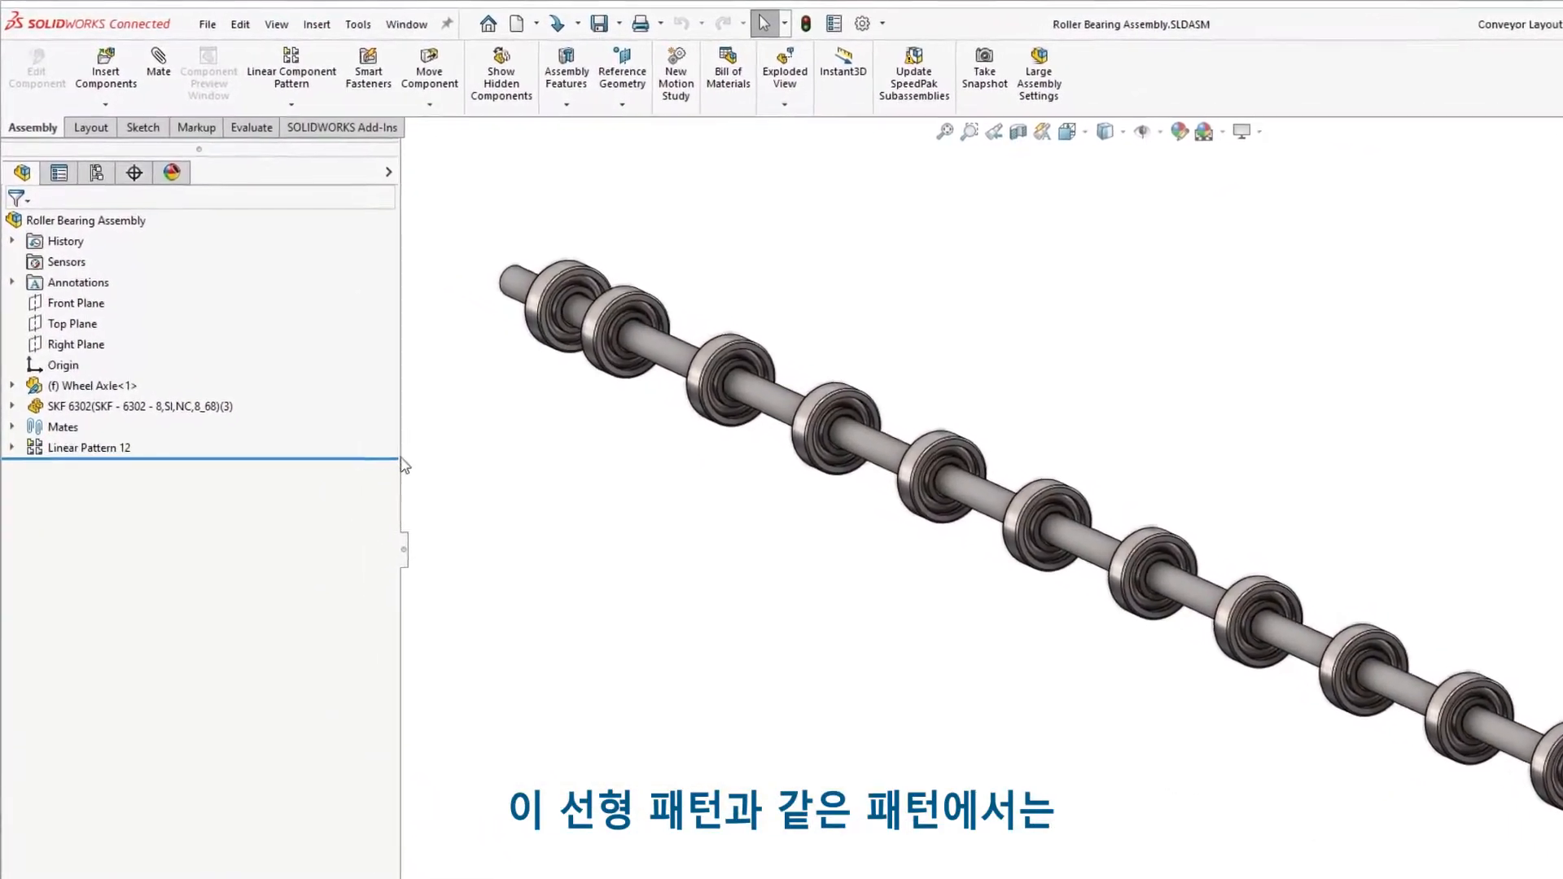
Inspect the bearing instances of Linear Pattern 12 and activate the 8 Roller Alt 1 configuration
{"action": "left_click", "coordinate": [13, 465]}
{"action": "left_click", "coordinate": [60, 469]}
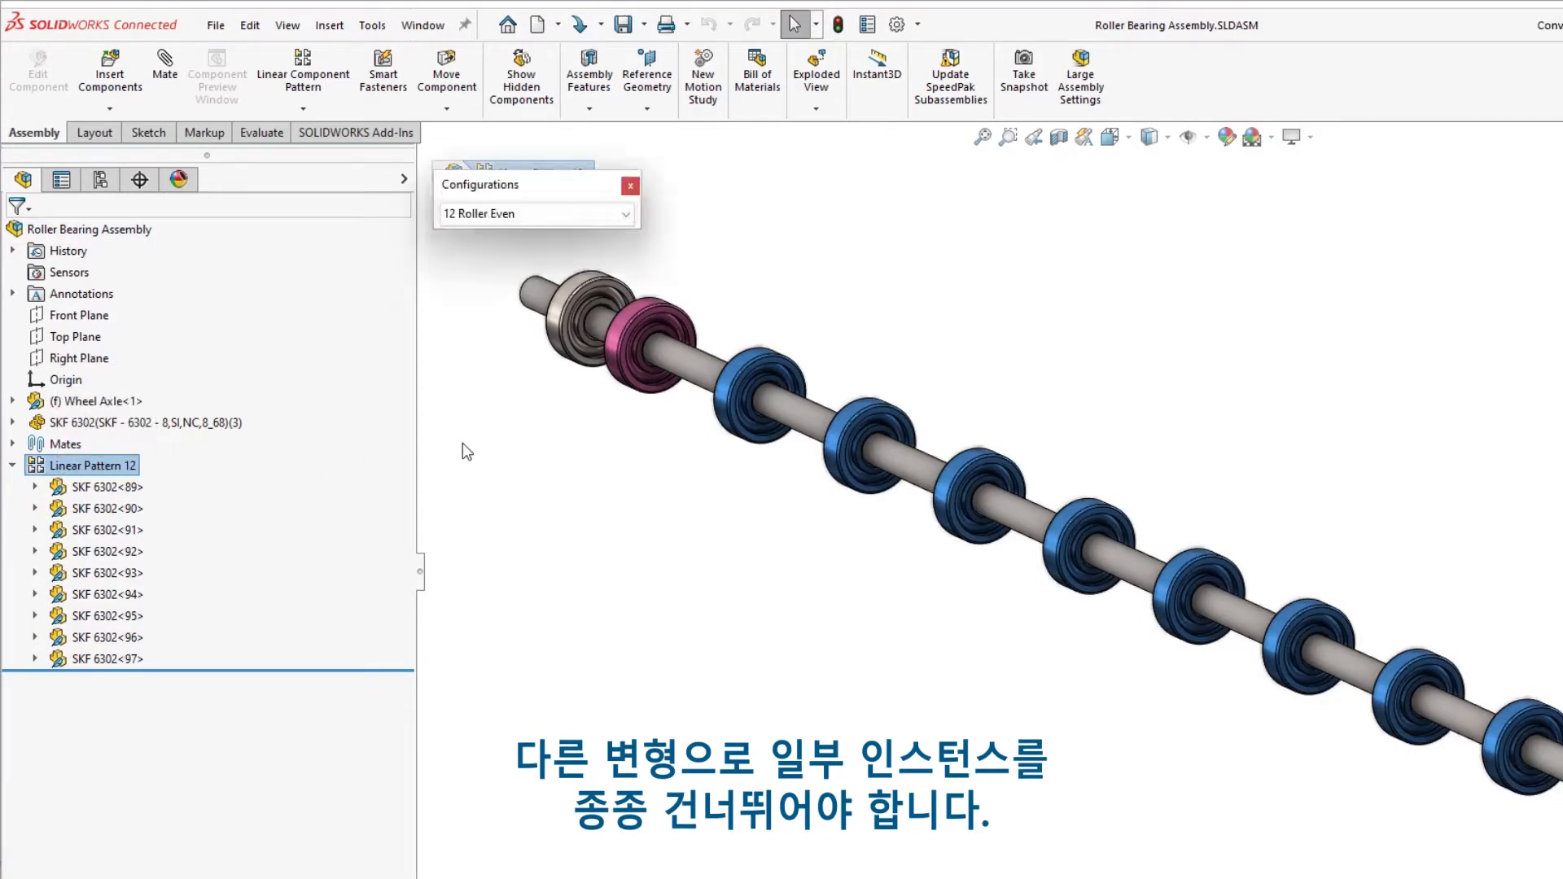
{"action": "left_click", "coordinate": [526, 208]}
{"action": "left_click", "coordinate": [530, 250]}
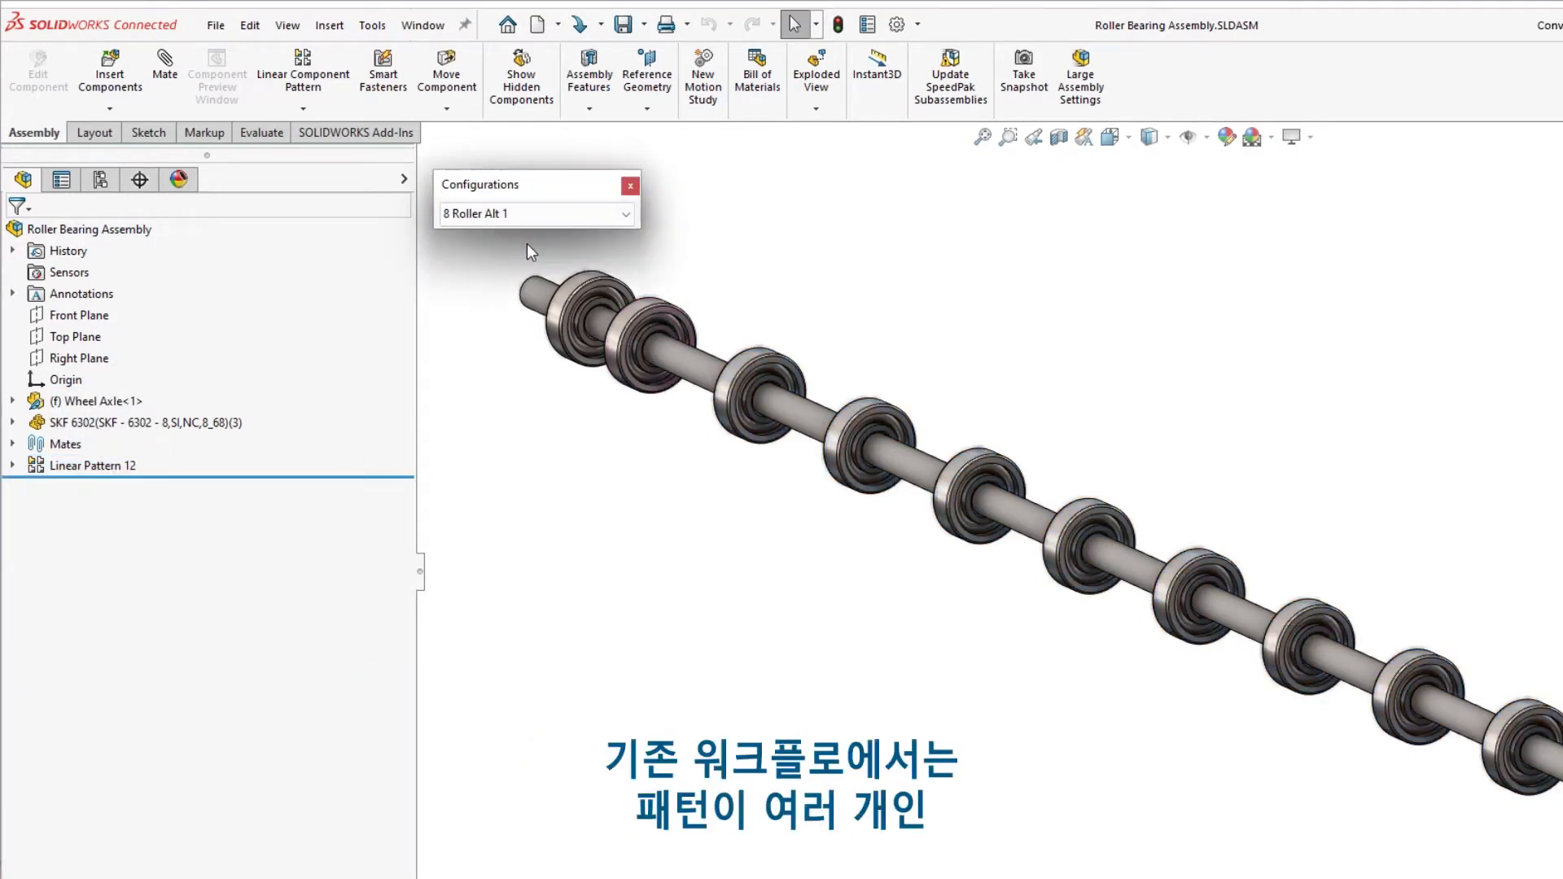
Suppress the pattern instances SKF 6302<90>, <91>, <94> and <95> individually
{"action": "left_click", "coordinate": [13, 466]}
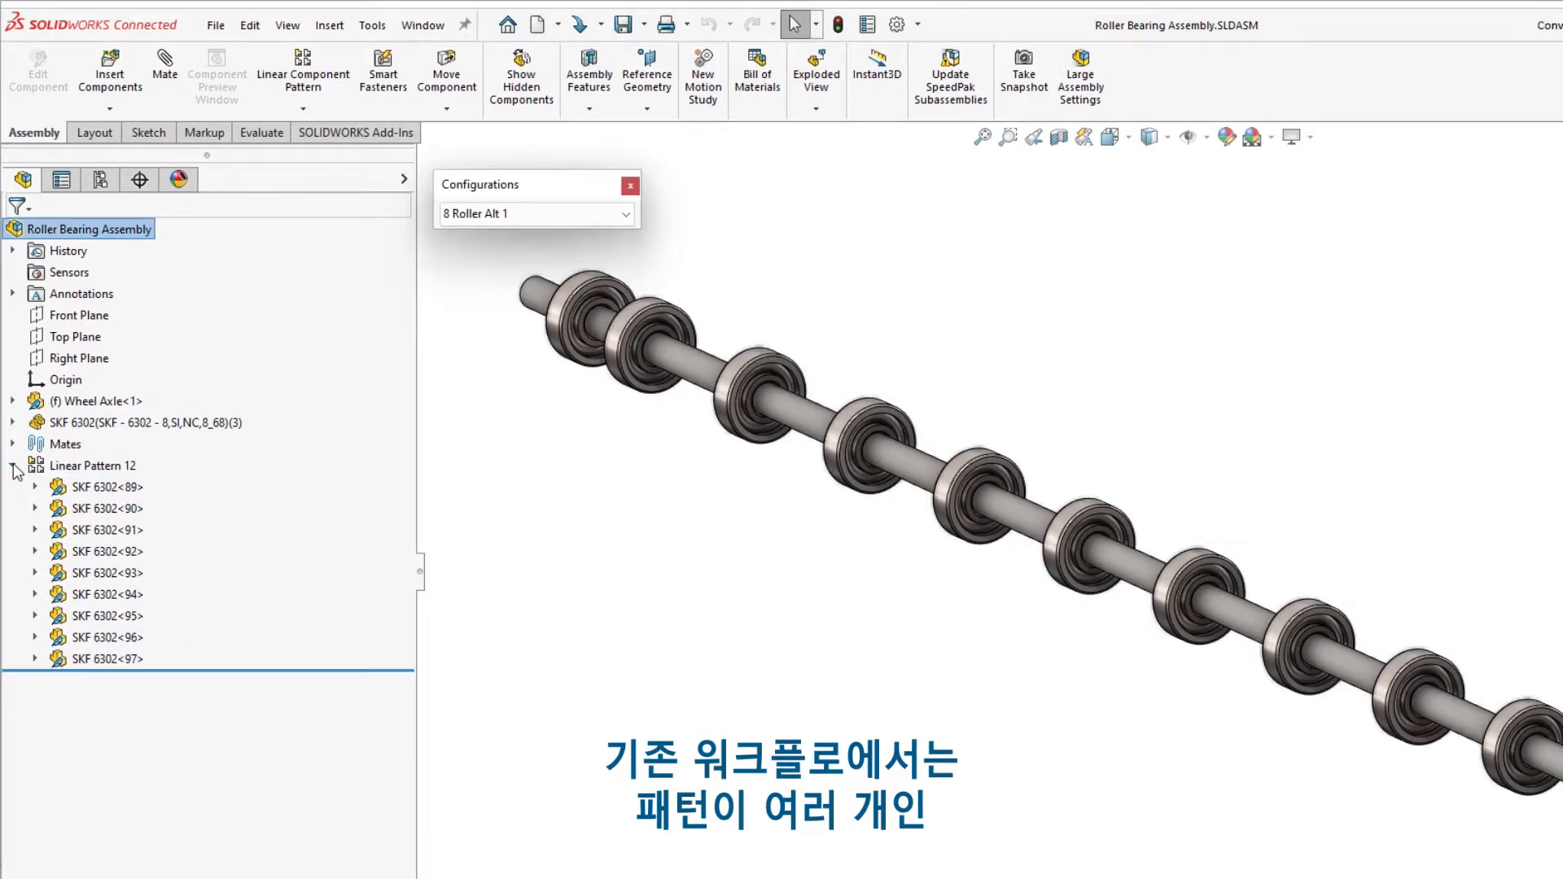
{"action": "left_click", "coordinate": [81, 509]}
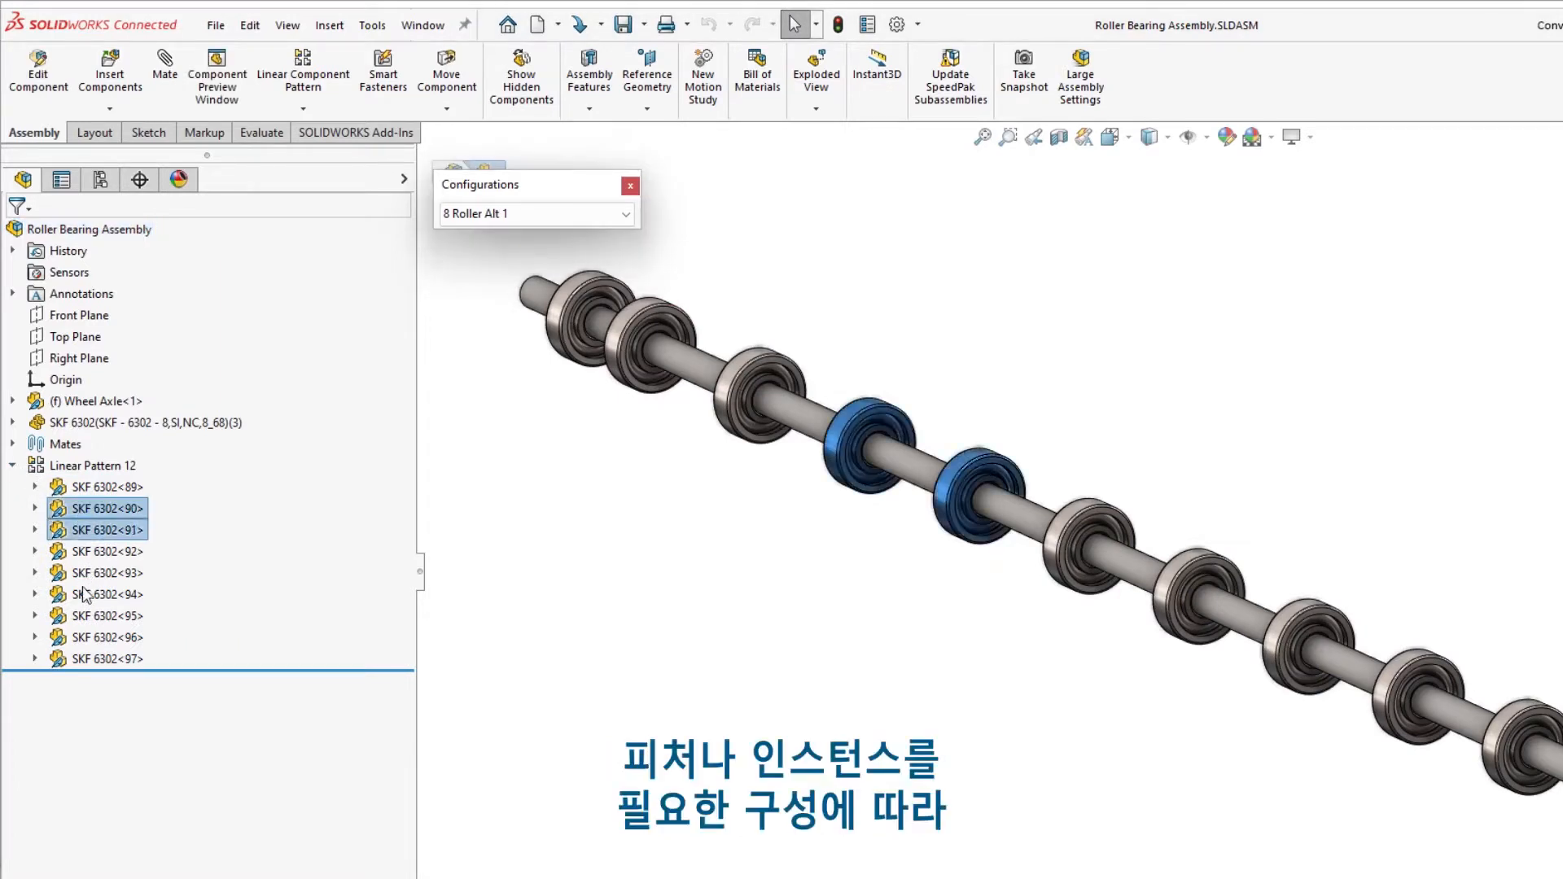
{"action": "left_click", "coordinate": [85, 616], "text": "ctrl"}
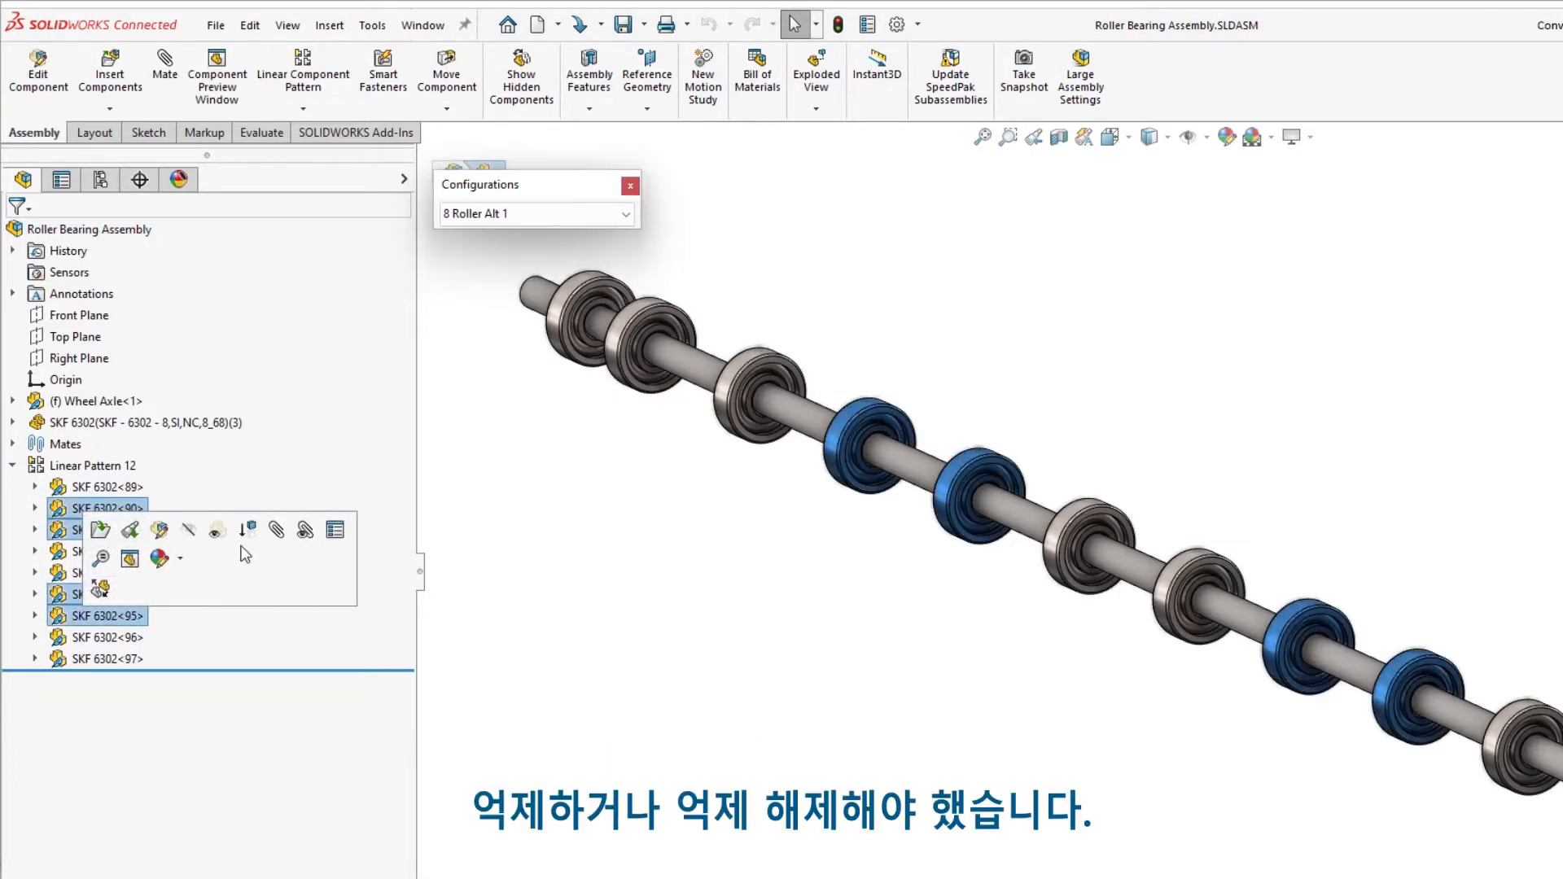
{"action": "left_click", "coordinate": [247, 530]}
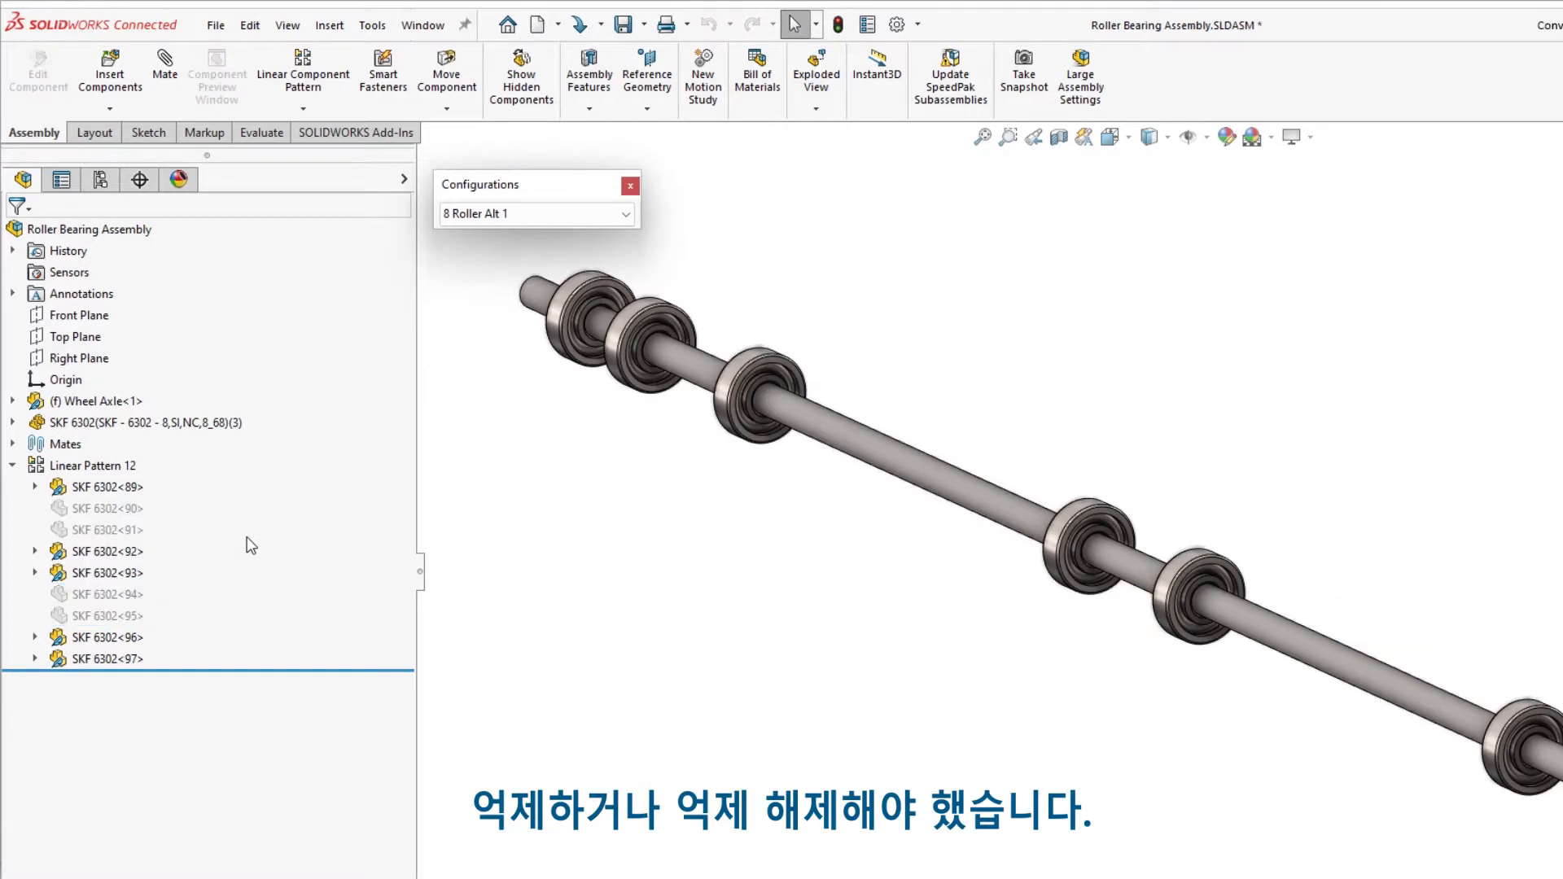
Edit Linear Pattern 12 to skip instances (3, 1), (4, 1) and the matching pair toward the axle's far end, for this configuration only
{"action": "left_click", "coordinate": [65, 467]}
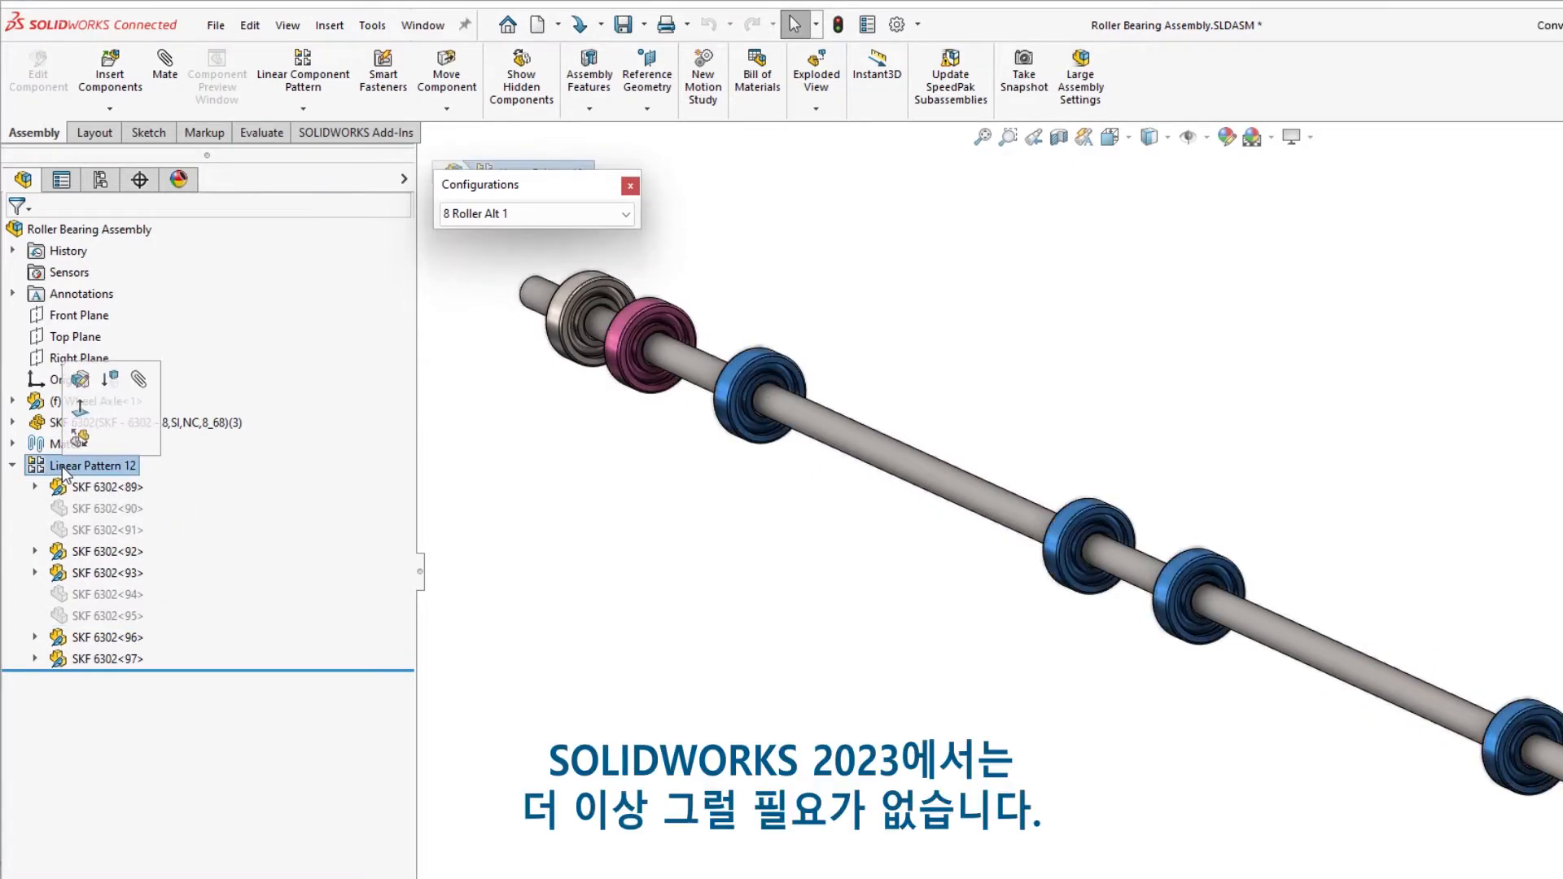
{"action": "left_click", "coordinate": [79, 381]}
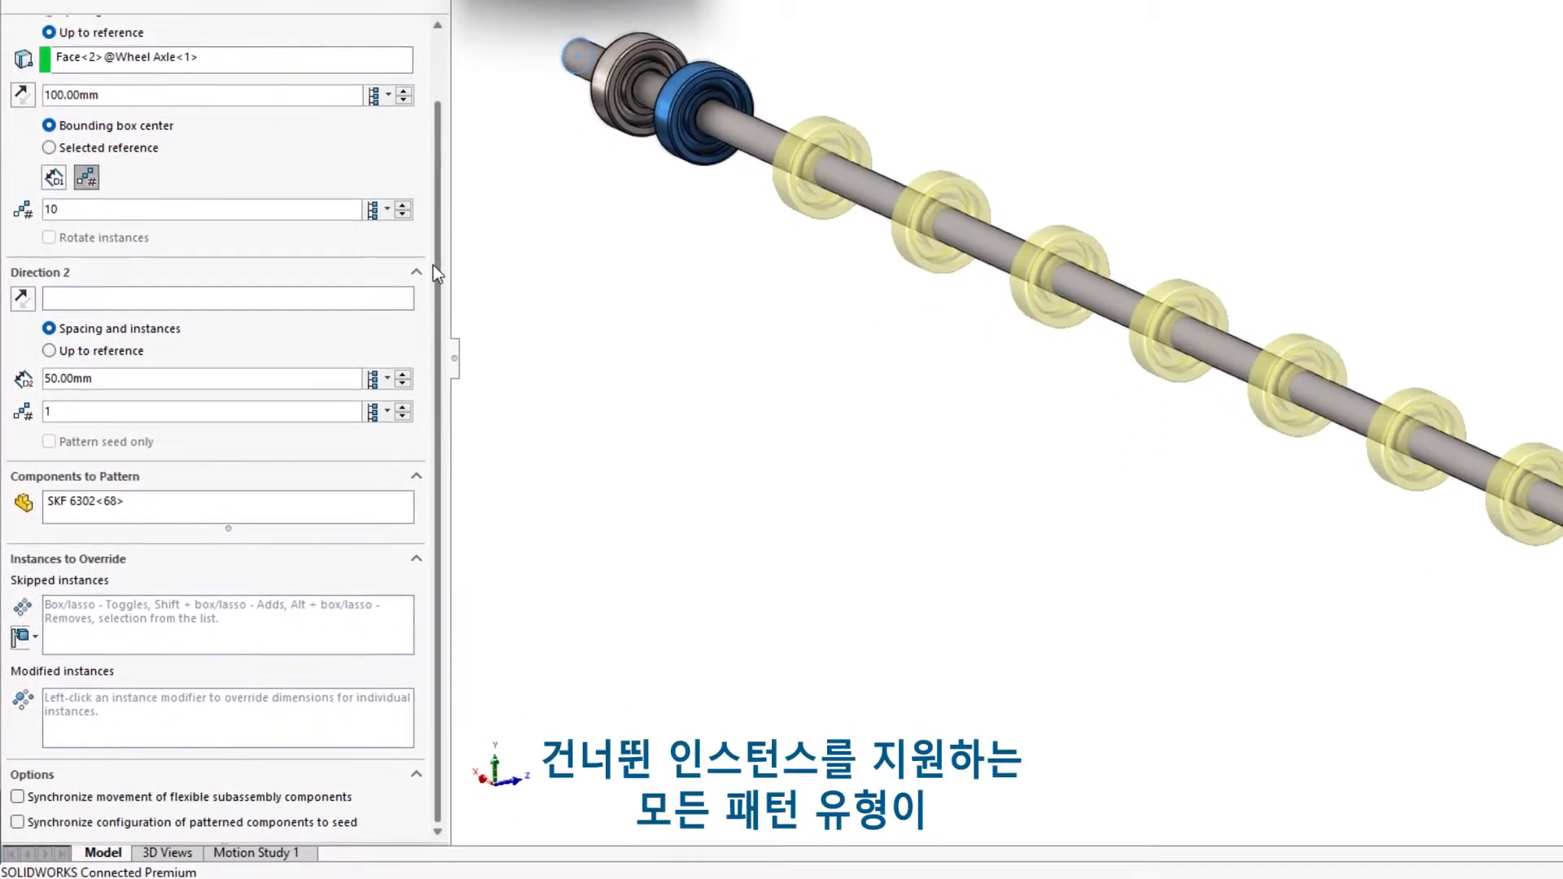
{"action": "left_click", "coordinate": [101, 597]}
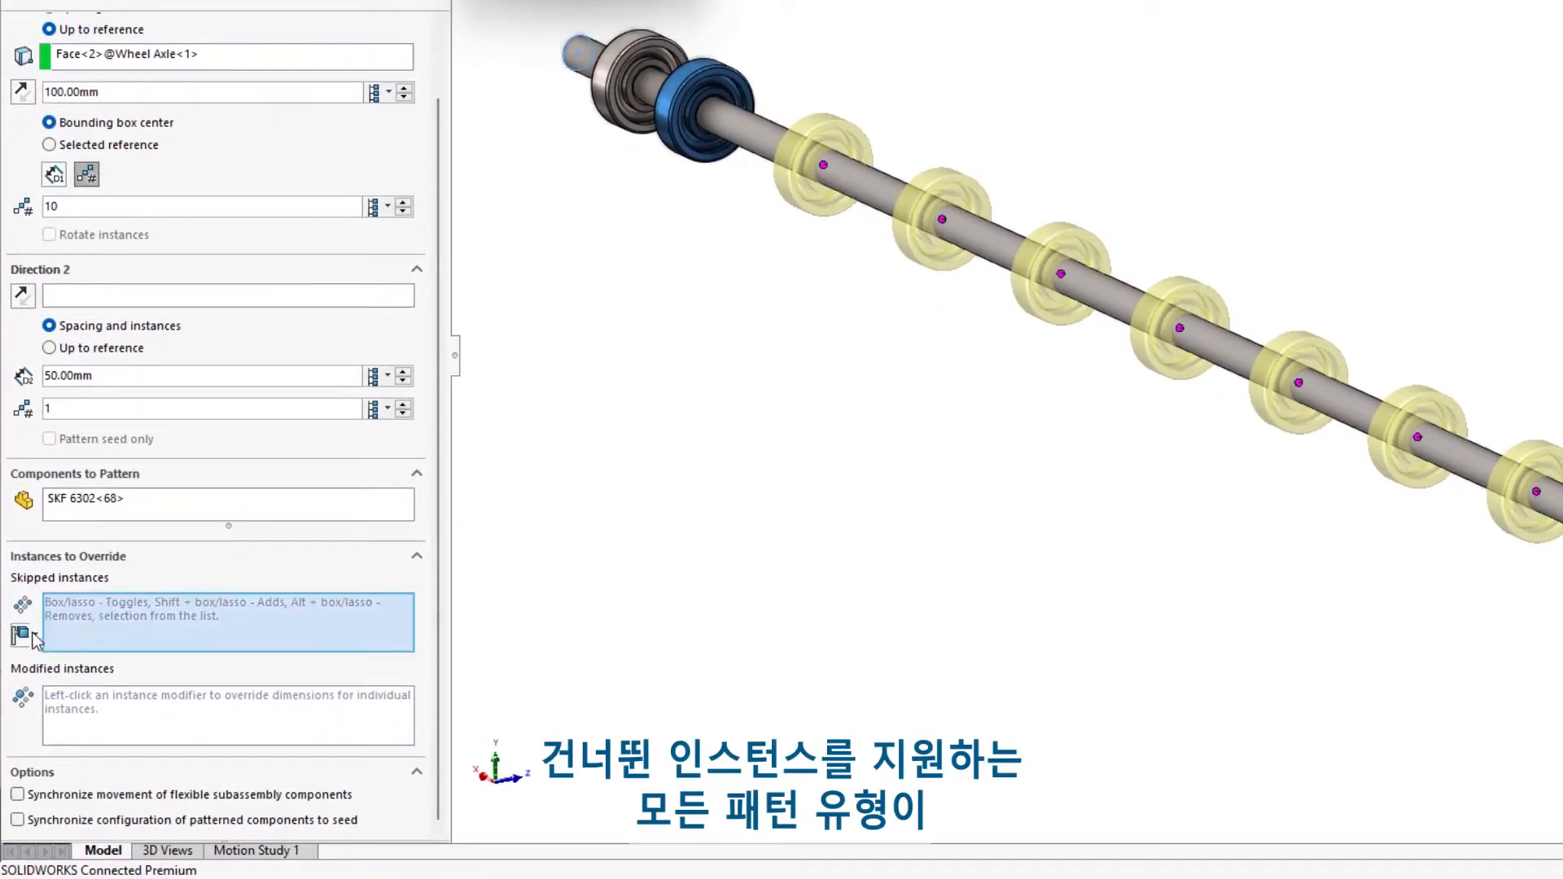
{"action": "left_click", "coordinate": [24, 634]}
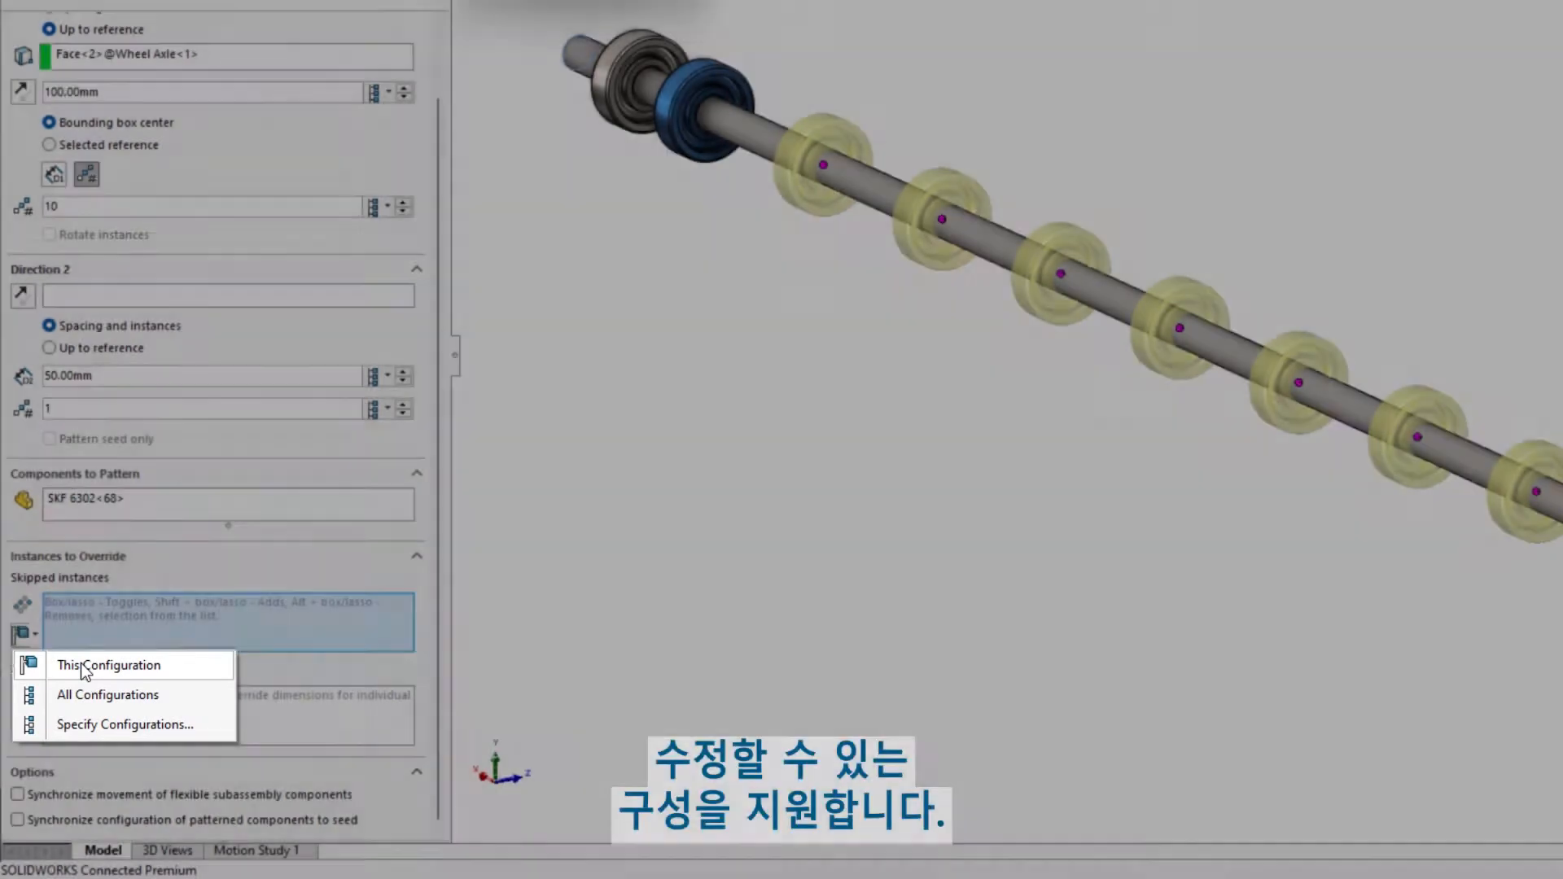
{"action": "left_click", "coordinate": [85, 667]}
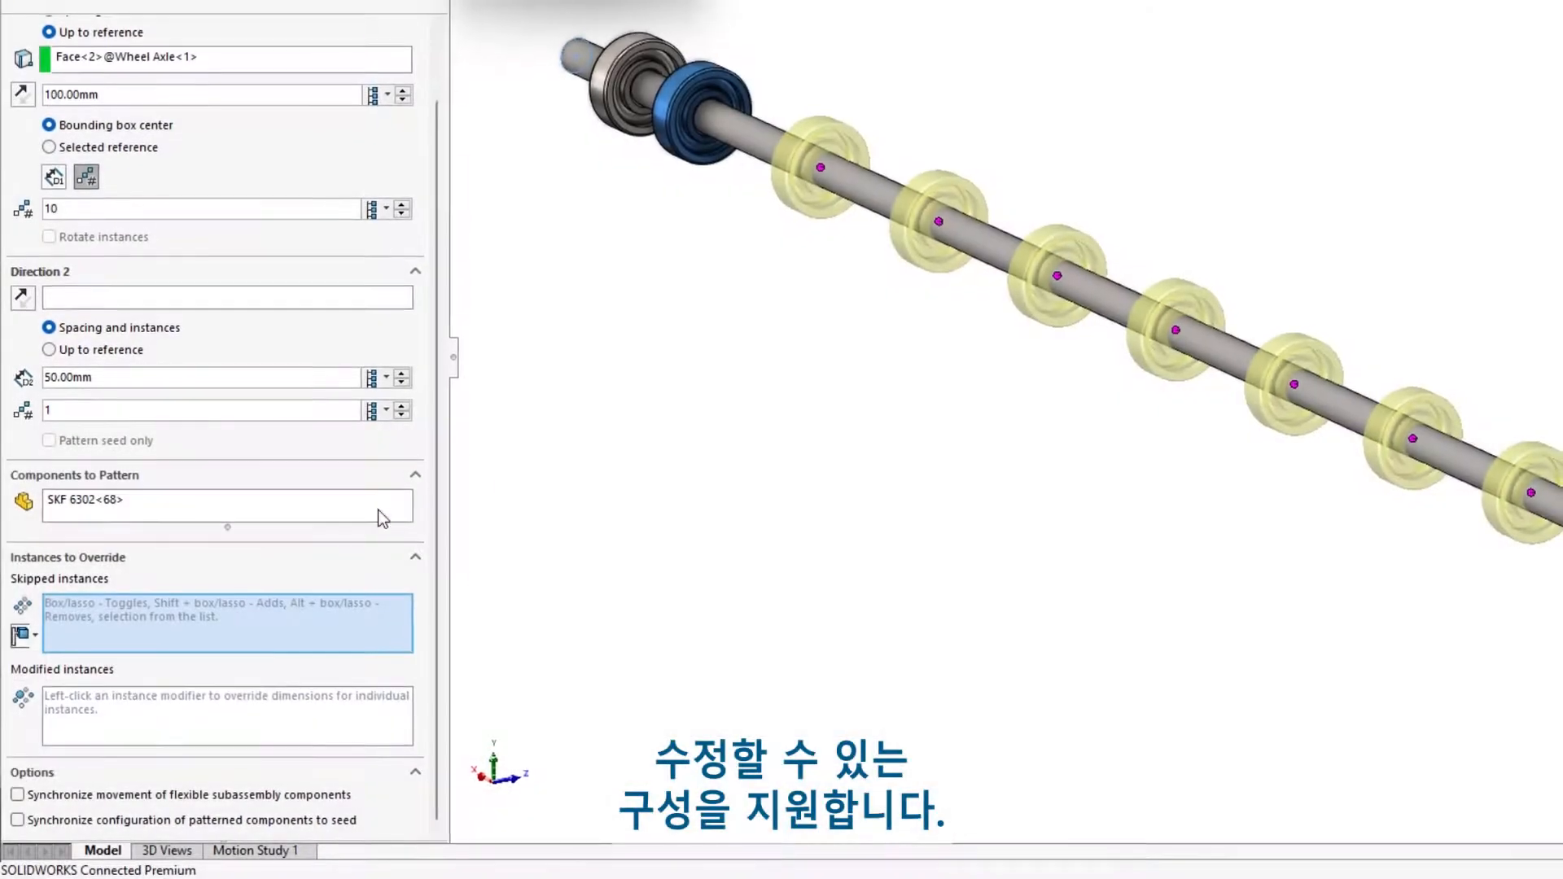
{"action": "left_click", "coordinate": [915, 238]}
{"action": "left_click", "coordinate": [1031, 291]}
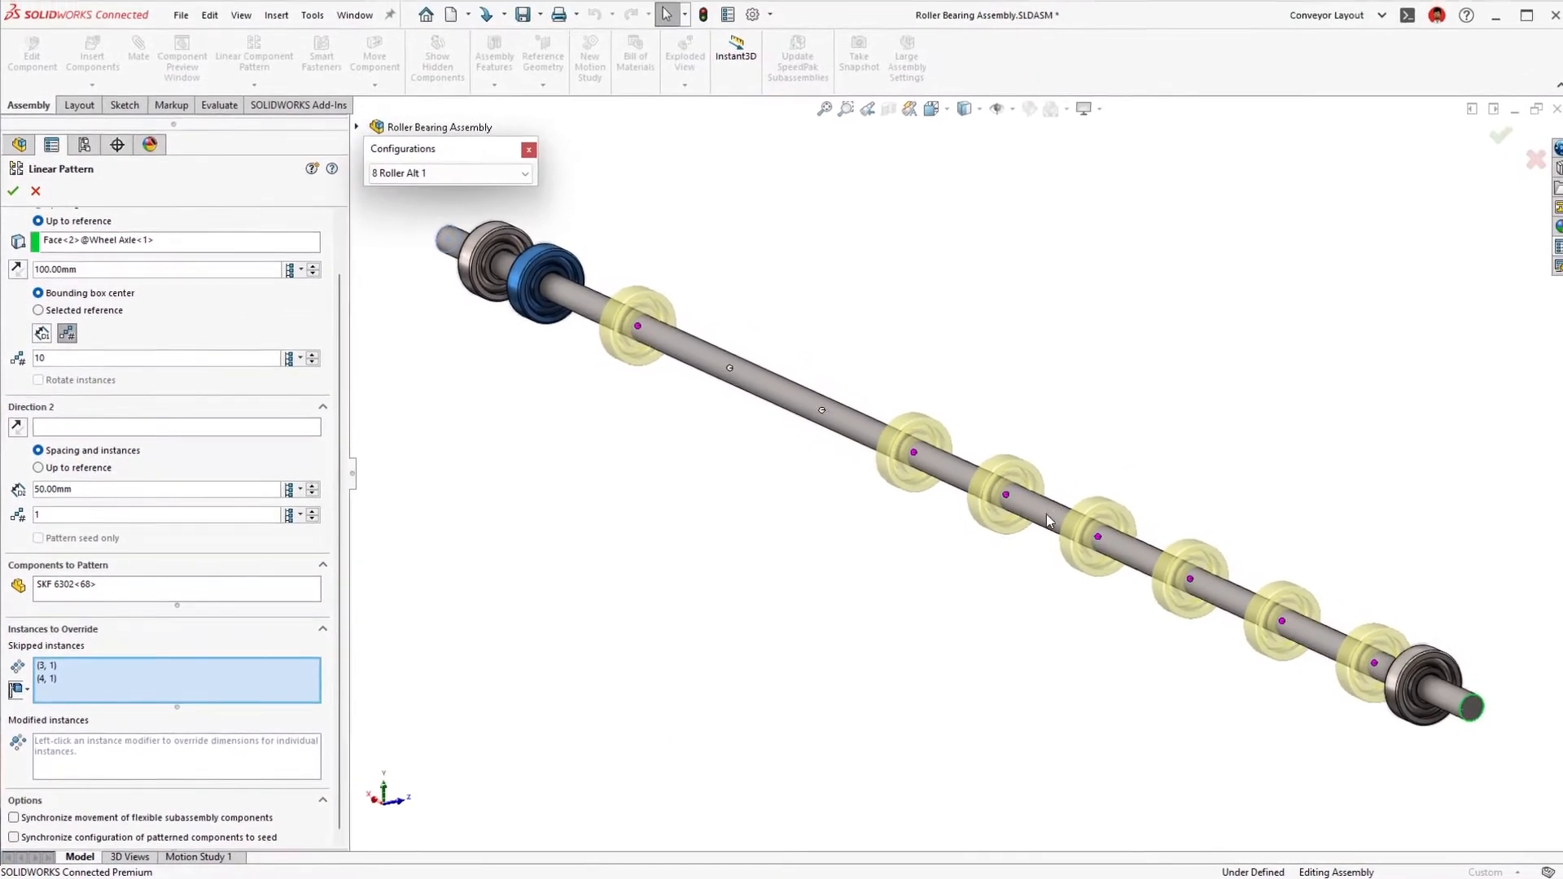
{"action": "key", "text": "Return"}
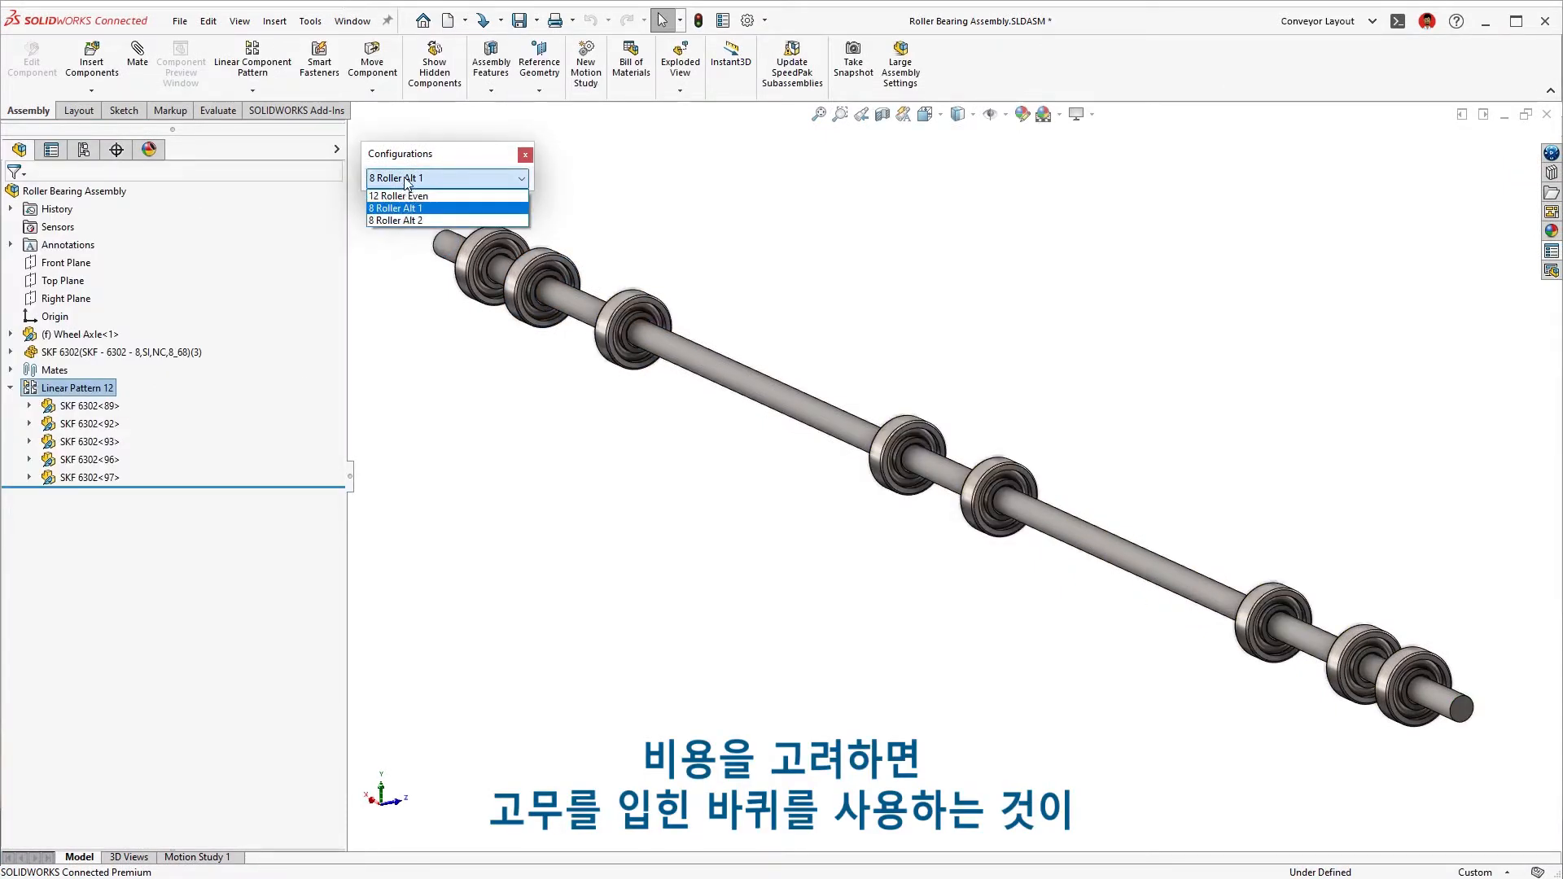
Activate the 8 Roller Alt 2 configuration and replace only the pattern's seed bearing SKF 6302<68> with the Rubber Wheel part
{"action": "left_click", "coordinate": [399, 220]}
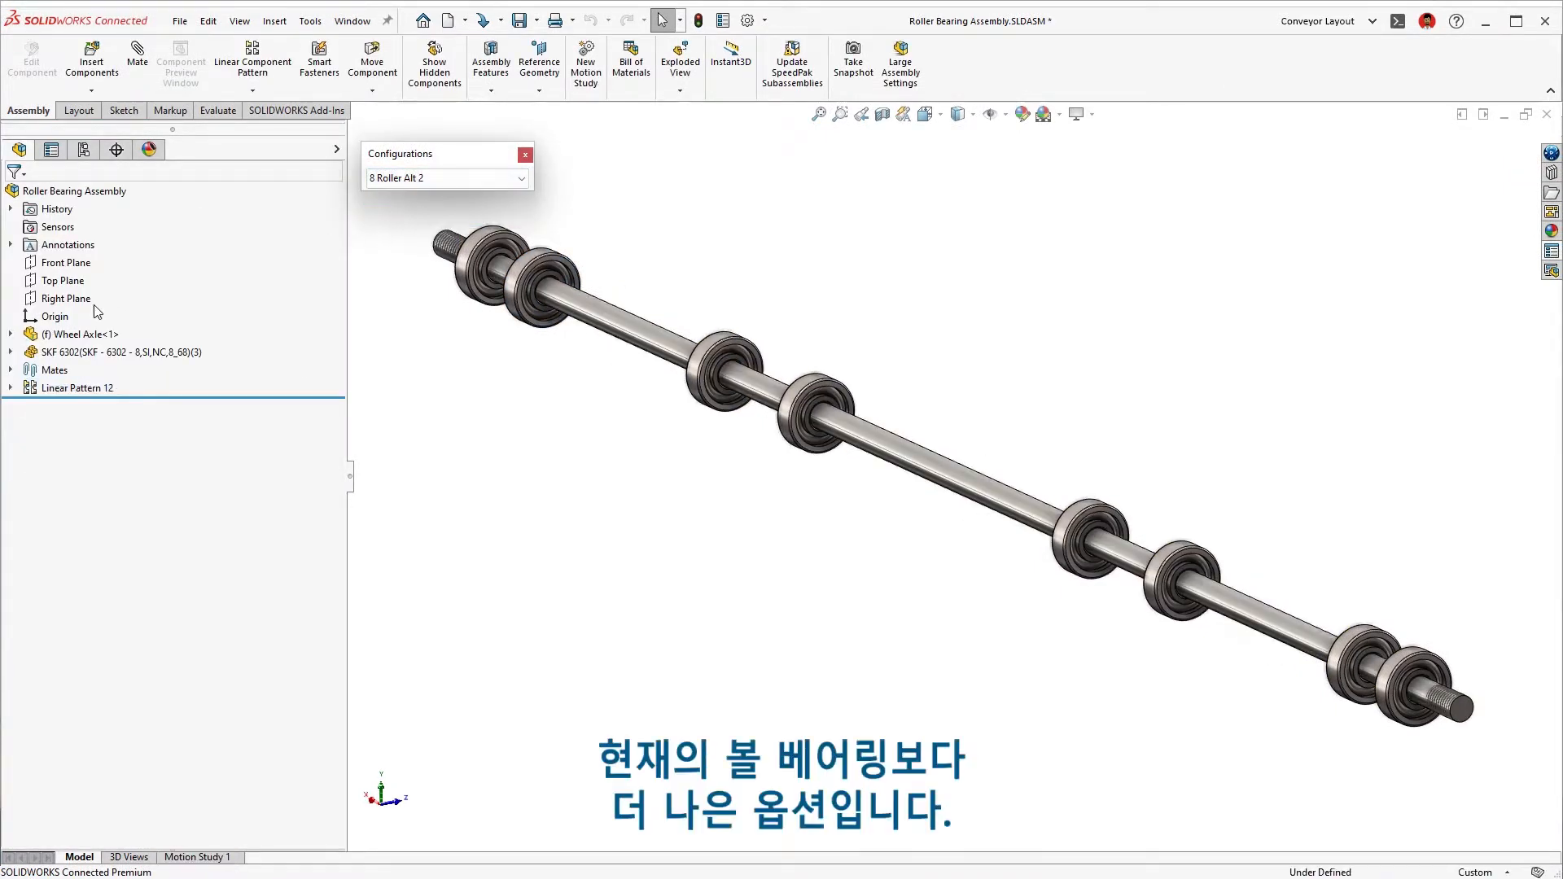
{"action": "left_click", "coordinate": [11, 352]}
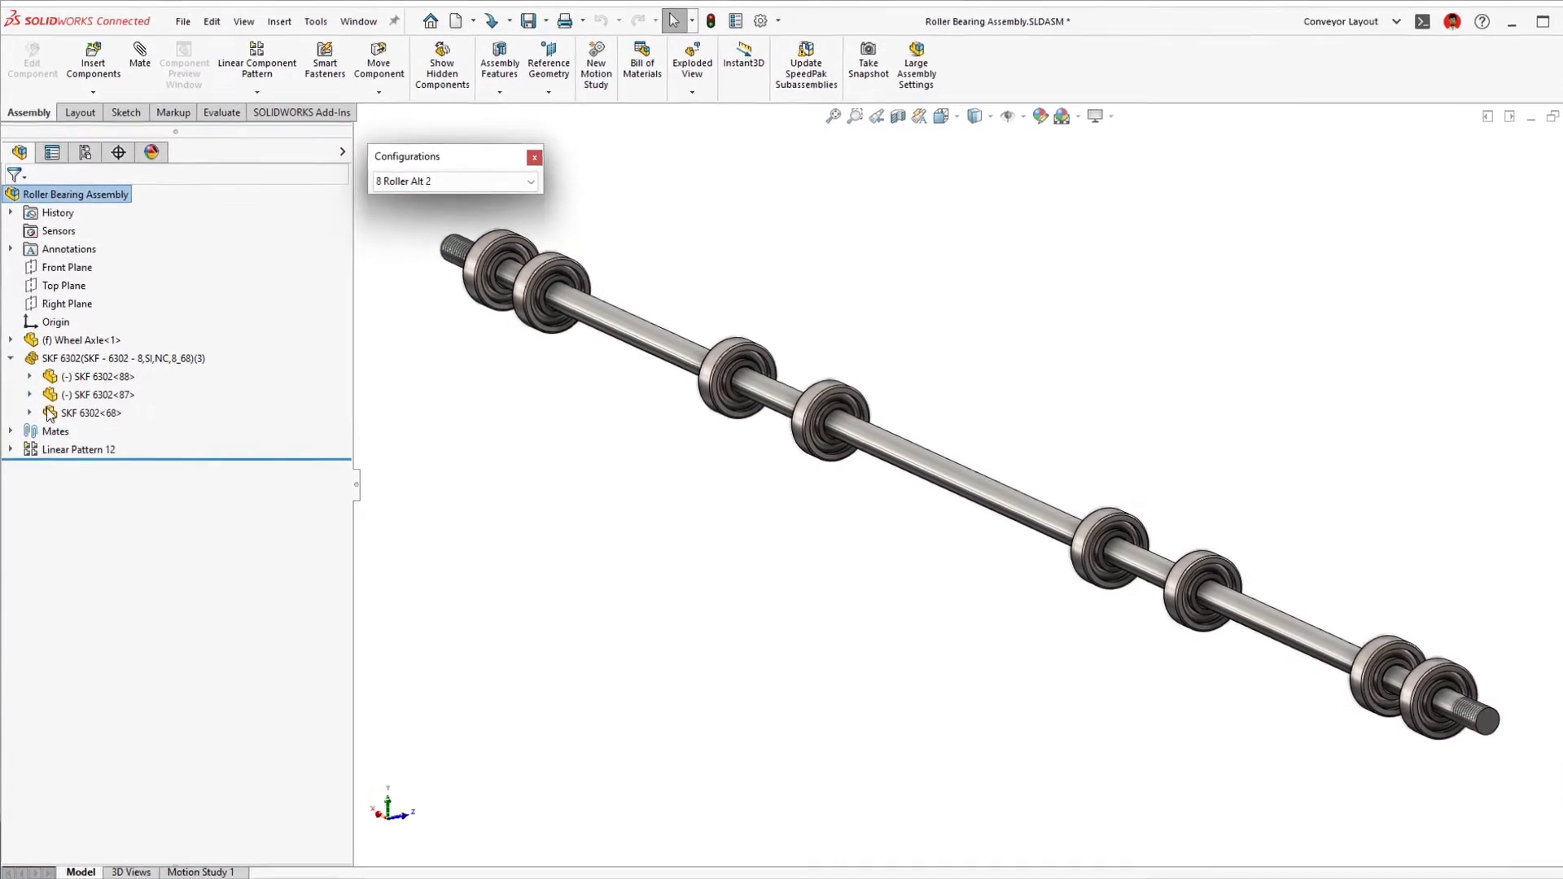
{"action": "left_click", "coordinate": [48, 405]}
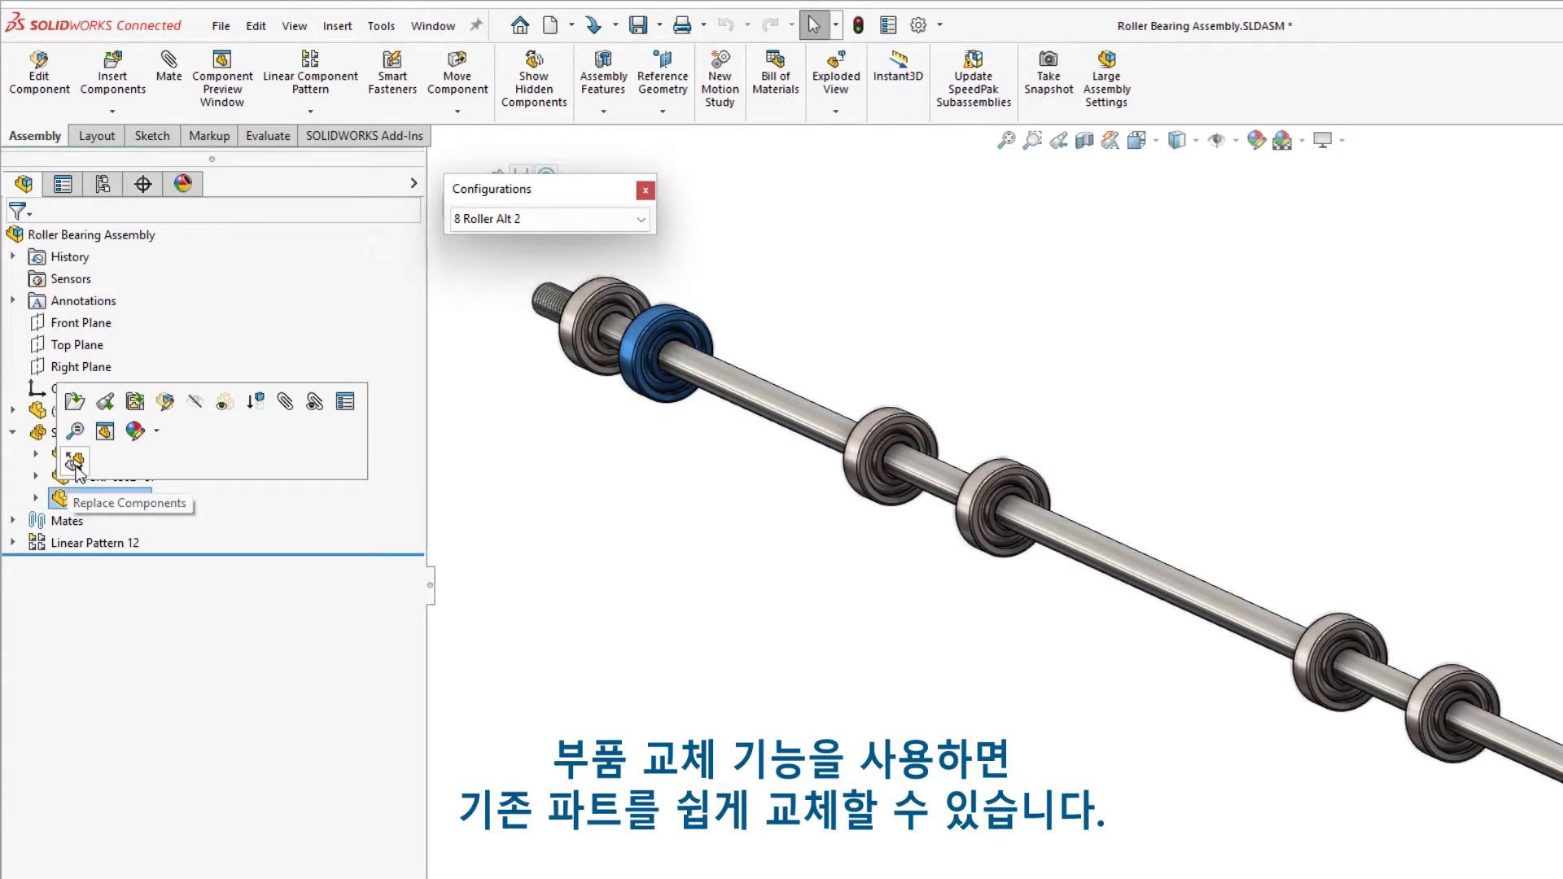
{"action": "left_click", "coordinate": [75, 461]}
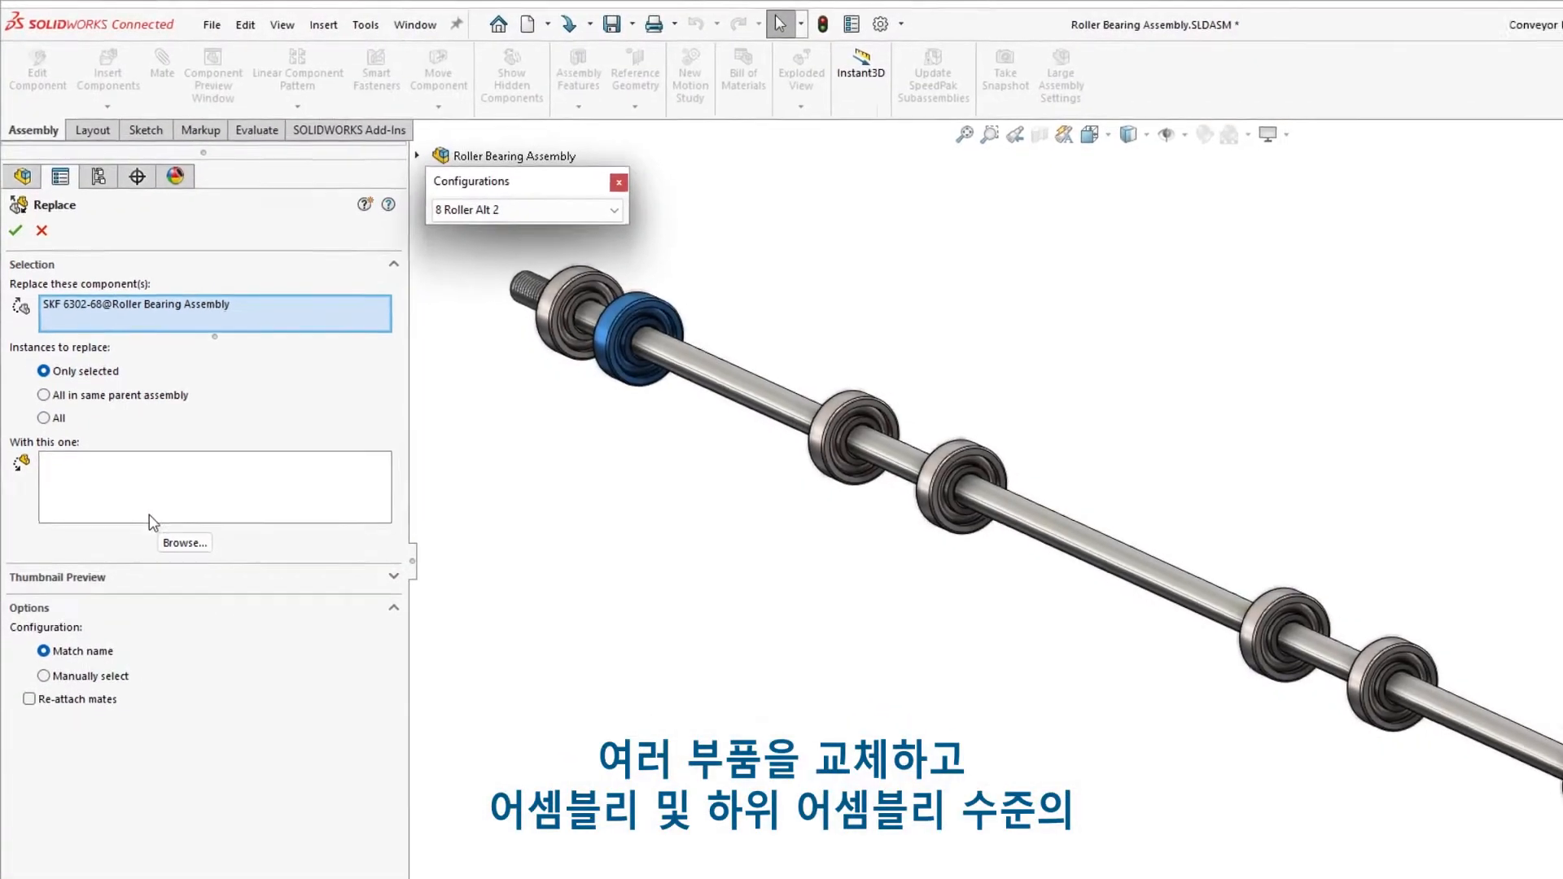
{"action": "left_click", "coordinate": [176, 568]}
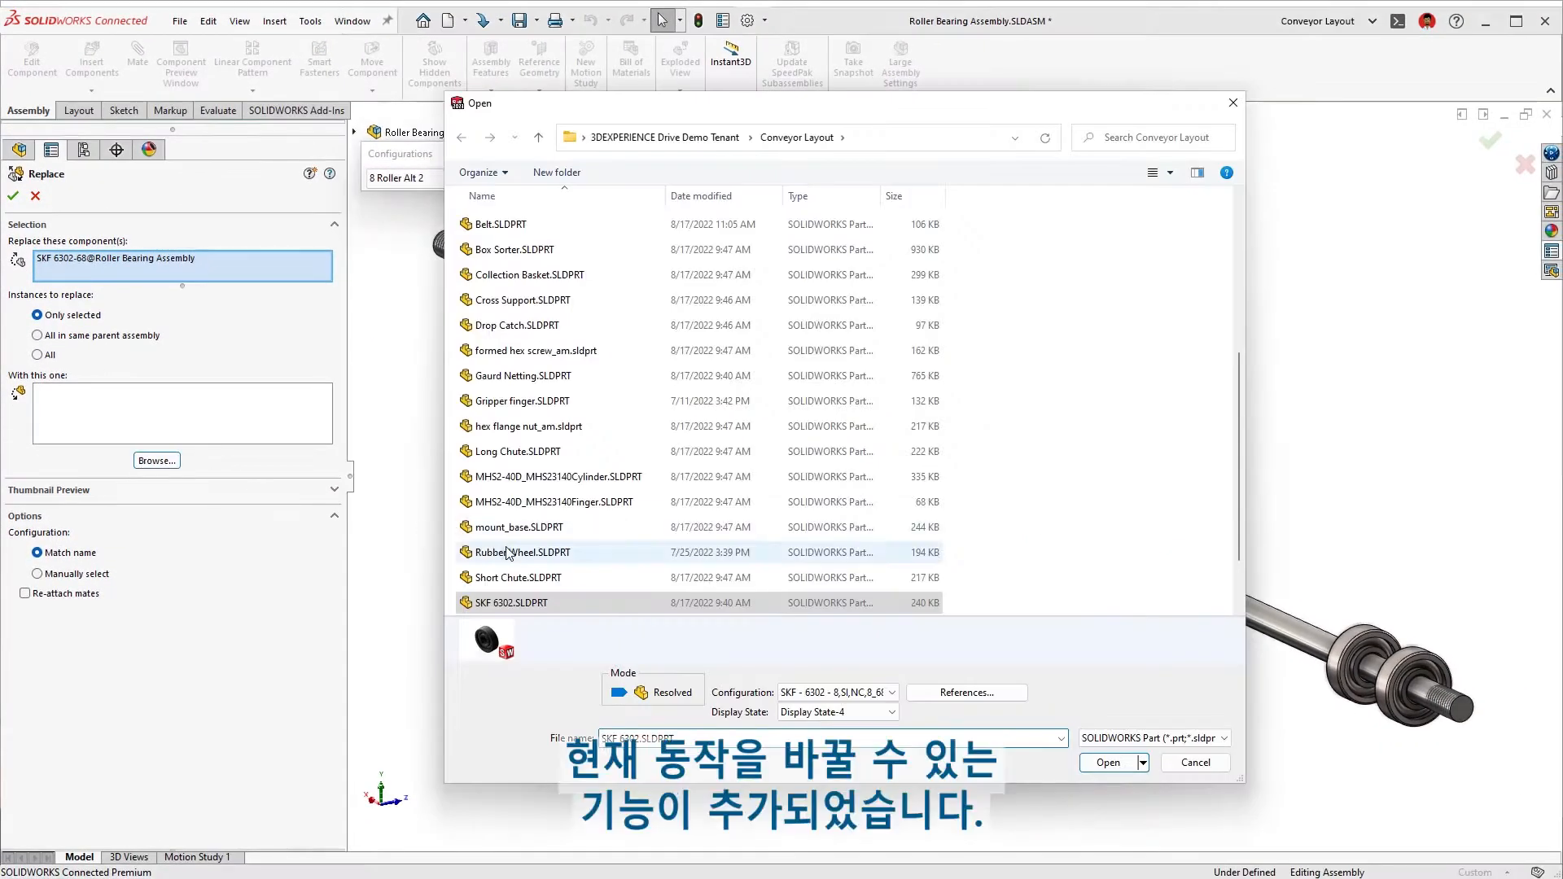
{"action": "left_click", "coordinate": [554, 552]}
{"action": "left_click", "coordinate": [1107, 762]}
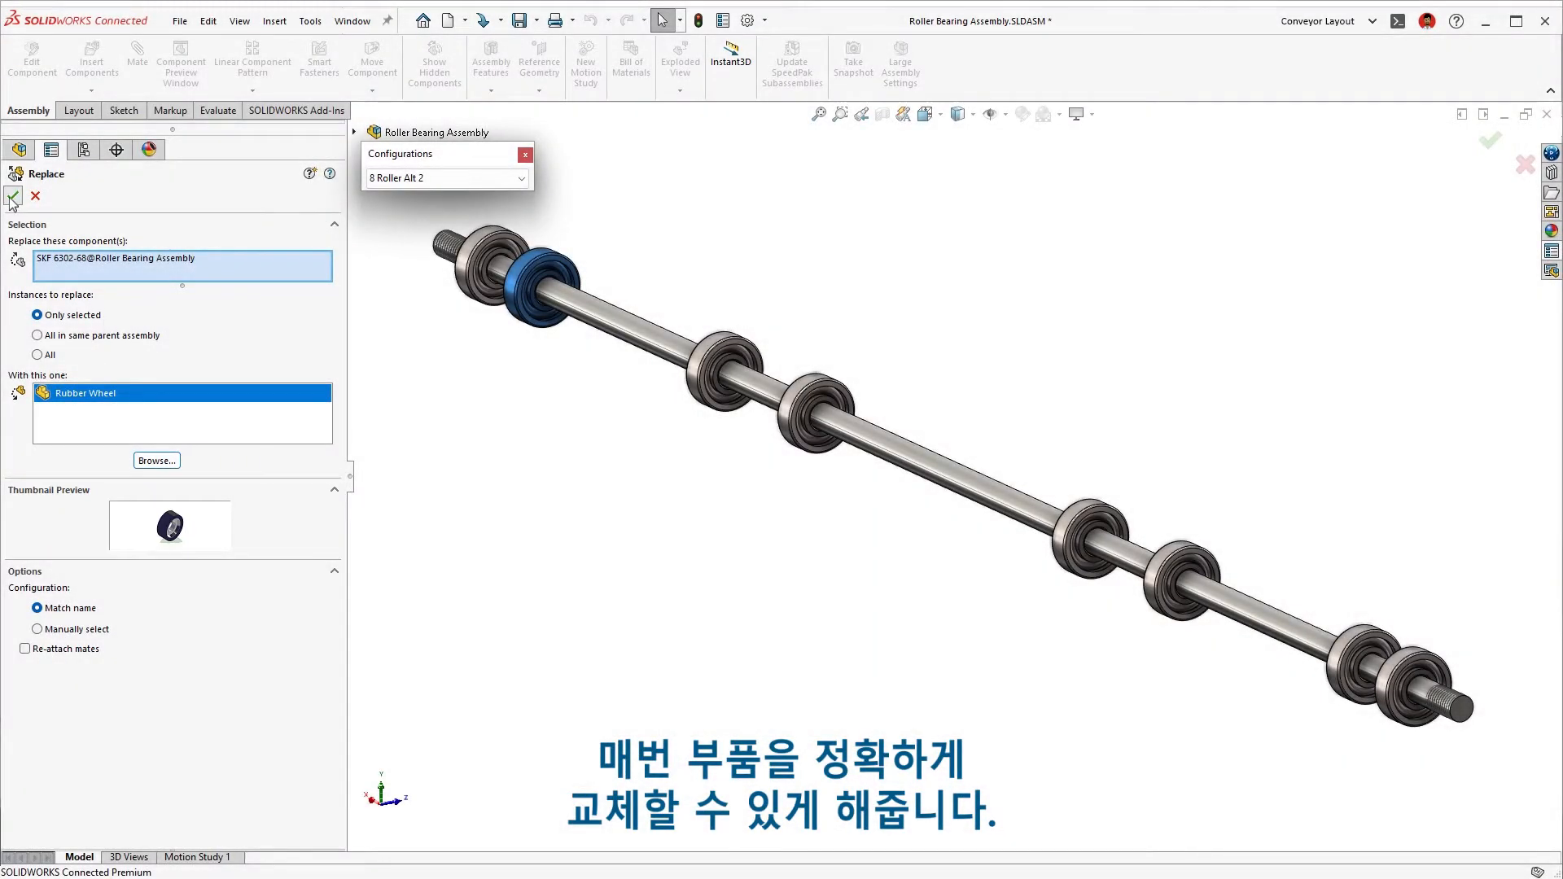
{"action": "left_click", "coordinate": [13, 196]}
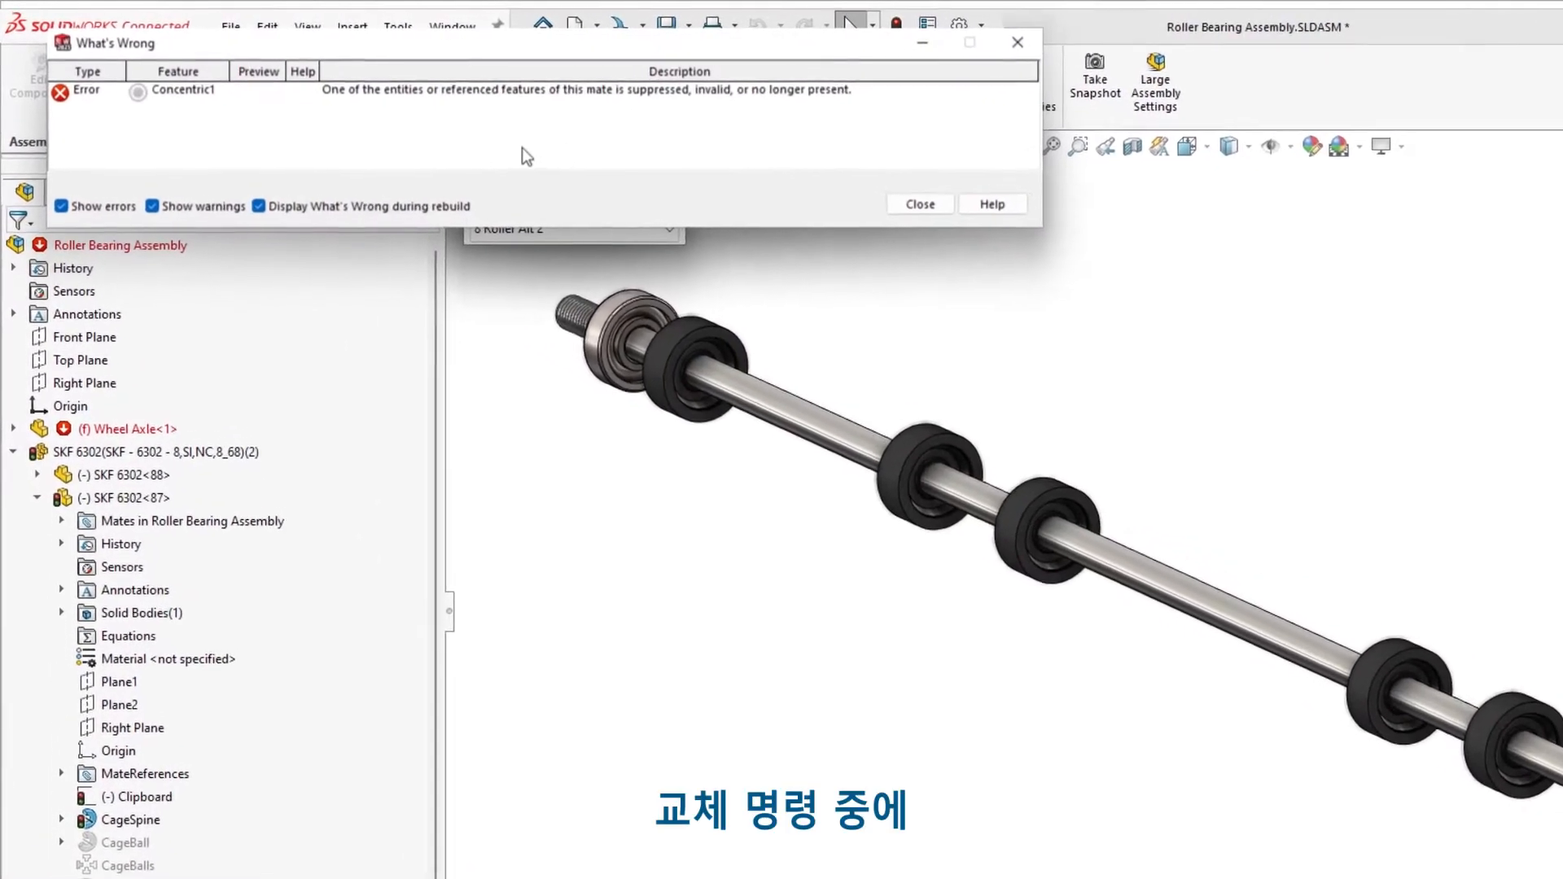
{"action": "left_click", "coordinate": [921, 206]}
Examine the references of the Concentric1 mate between the wheel axle and the rubber wheel
{"action": "left_click", "coordinate": [13, 457]}
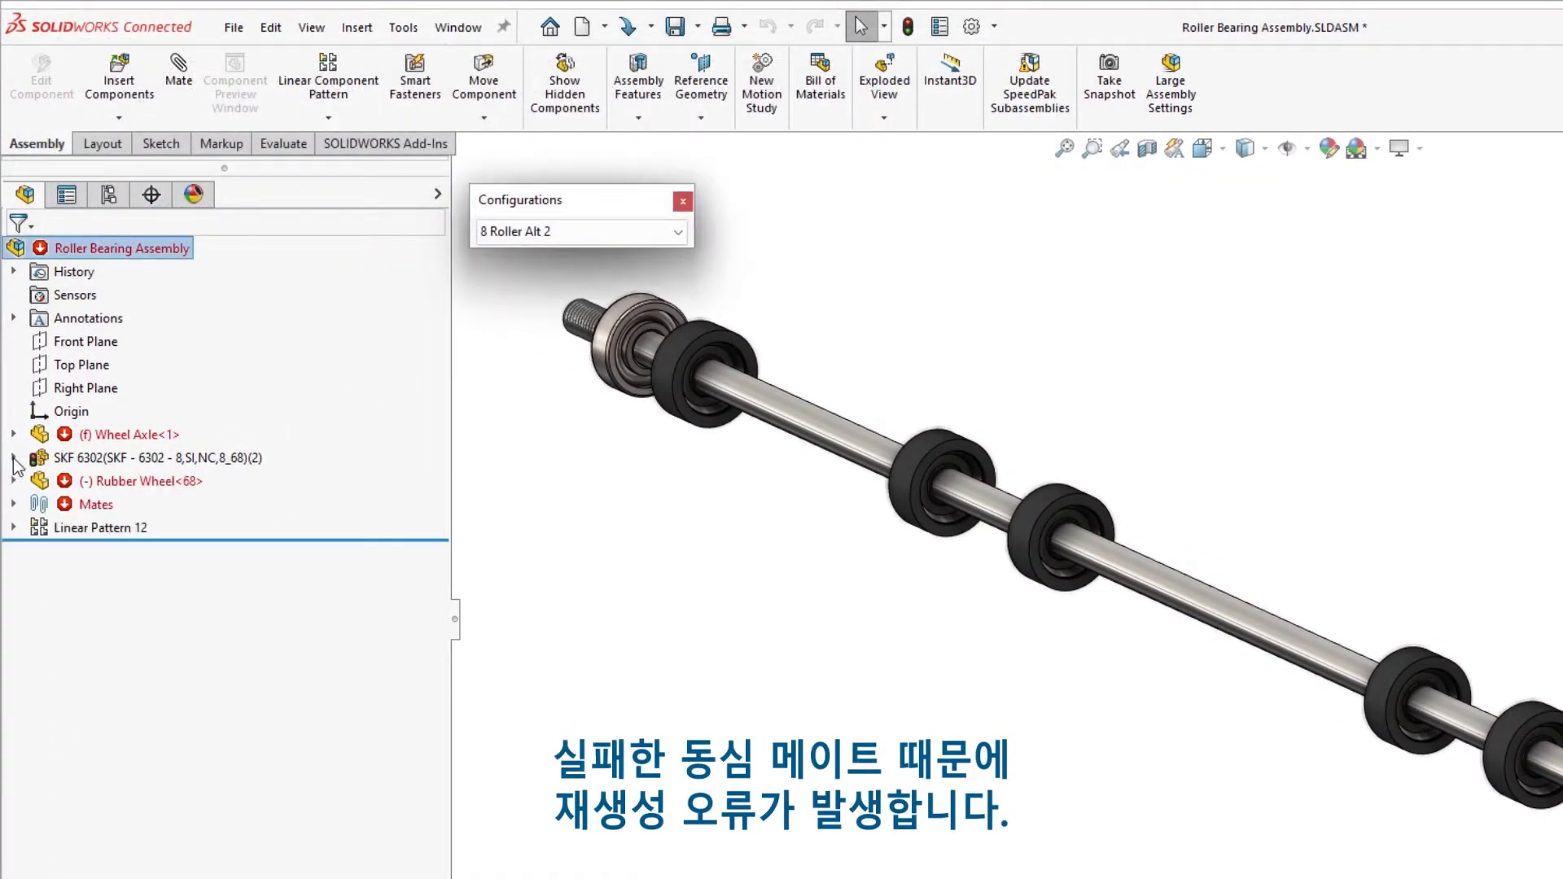
{"action": "left_click", "coordinate": [14, 505]}
{"action": "left_click", "coordinate": [70, 547]}
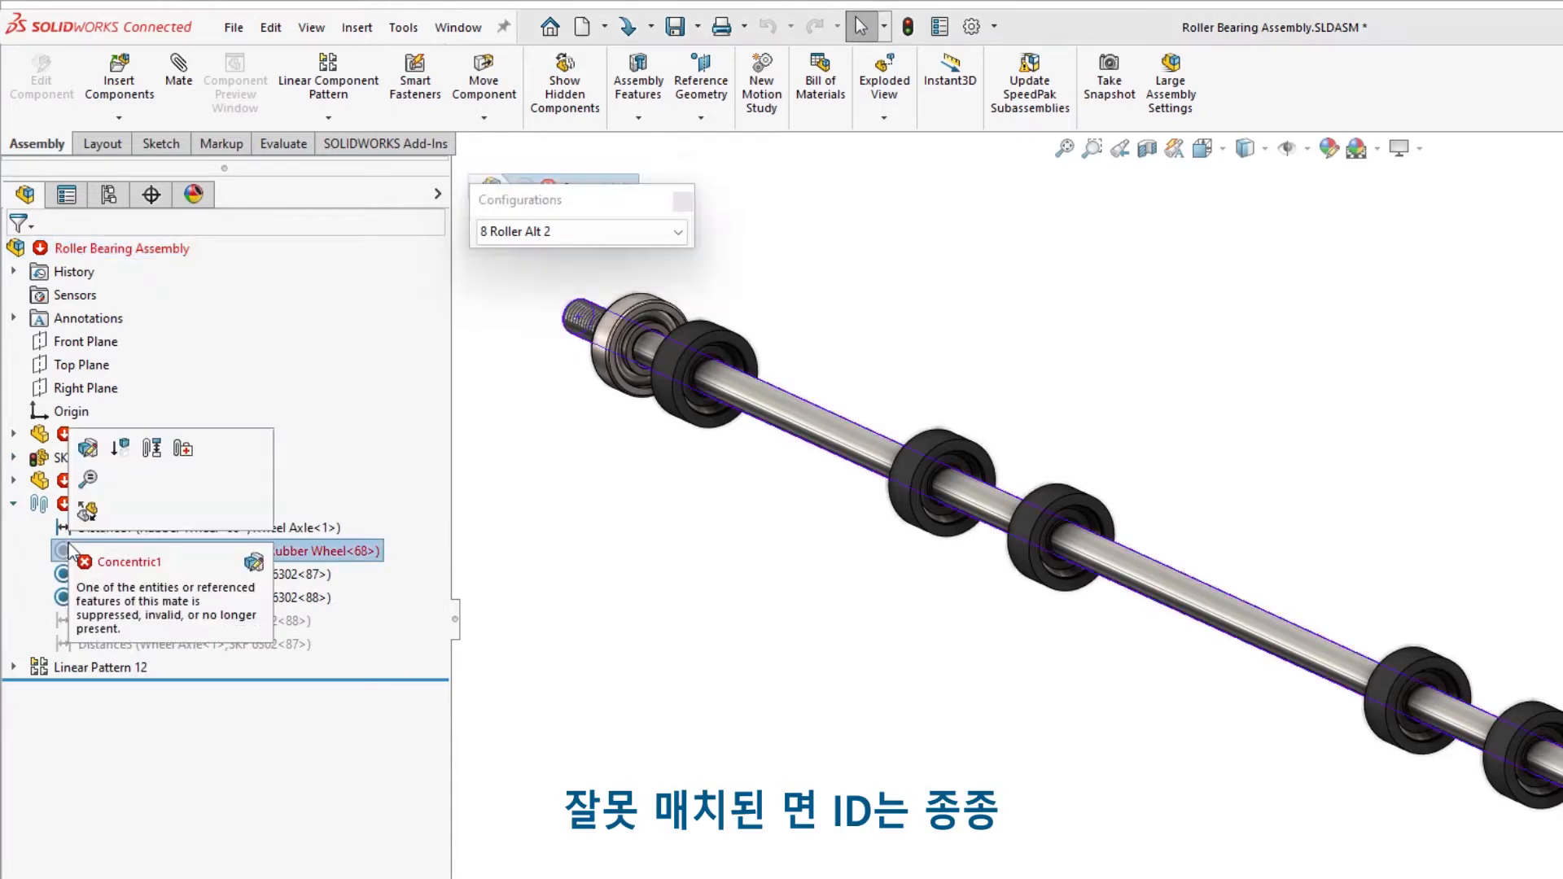
{"action": "left_click", "coordinate": [82, 452]}
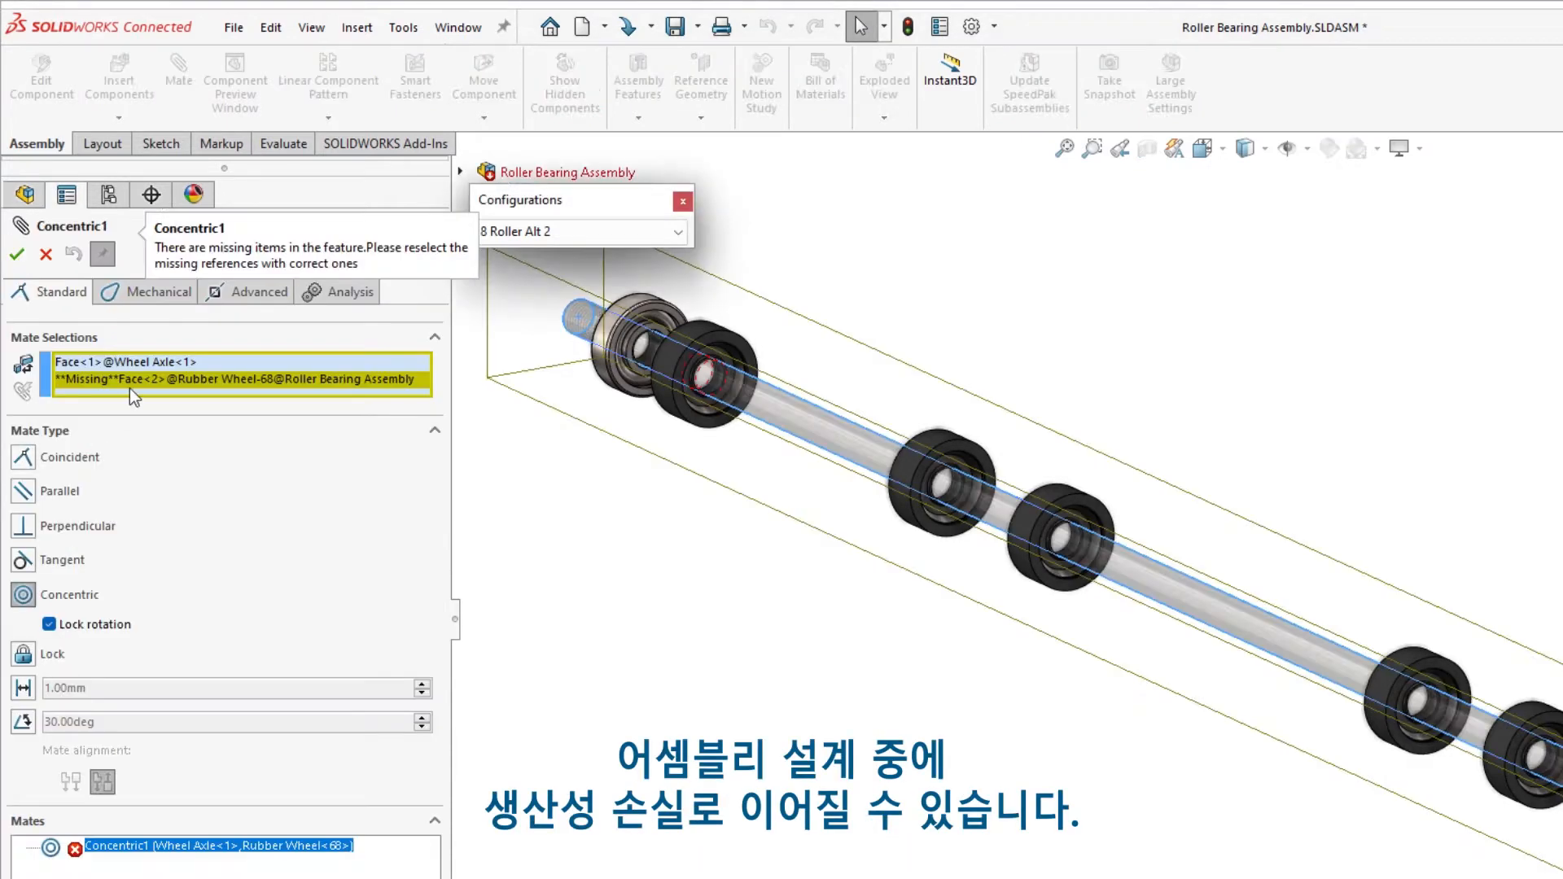
{"action": "left_click", "coordinate": [44, 255]}
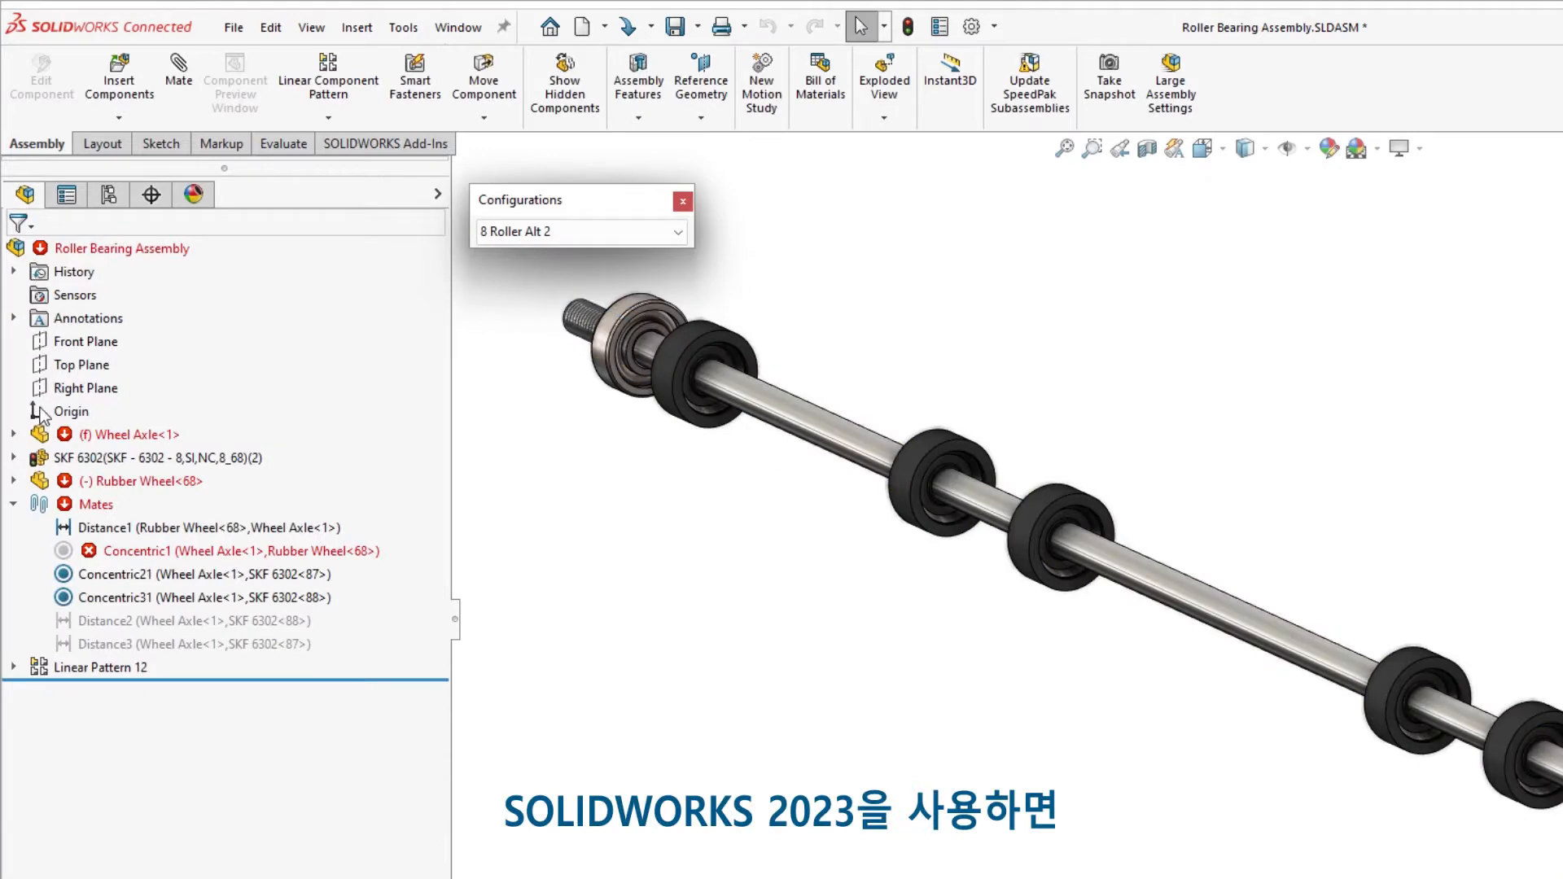
Run Auto Repair on the whole Mates group to reattach the missing mate references
{"action": "left_click", "coordinate": [64, 552]}
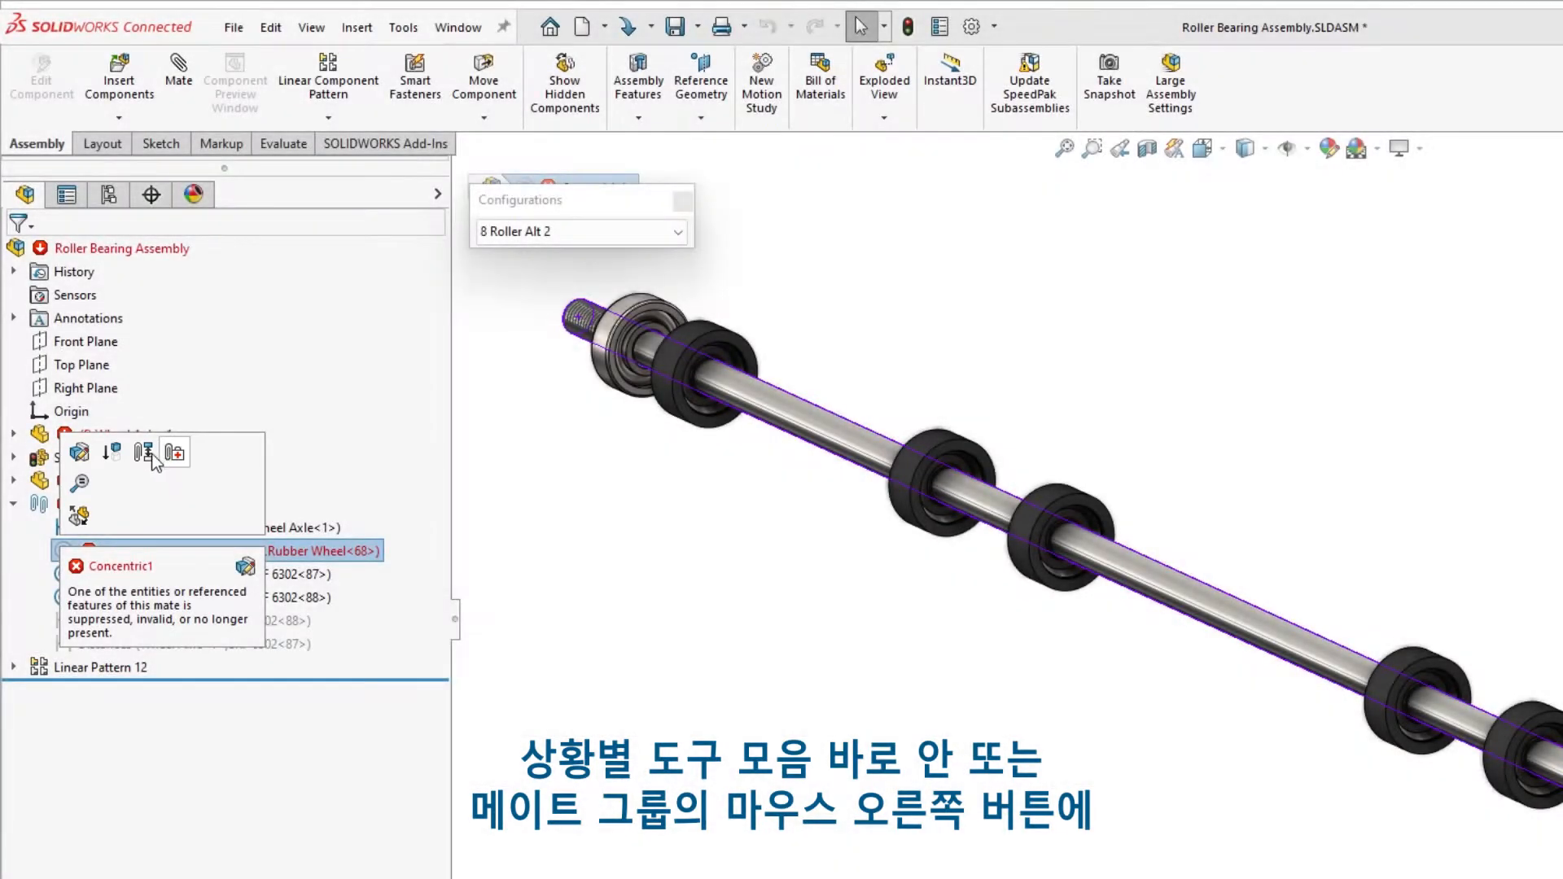
{"action": "right_click", "coordinate": [41, 505]}
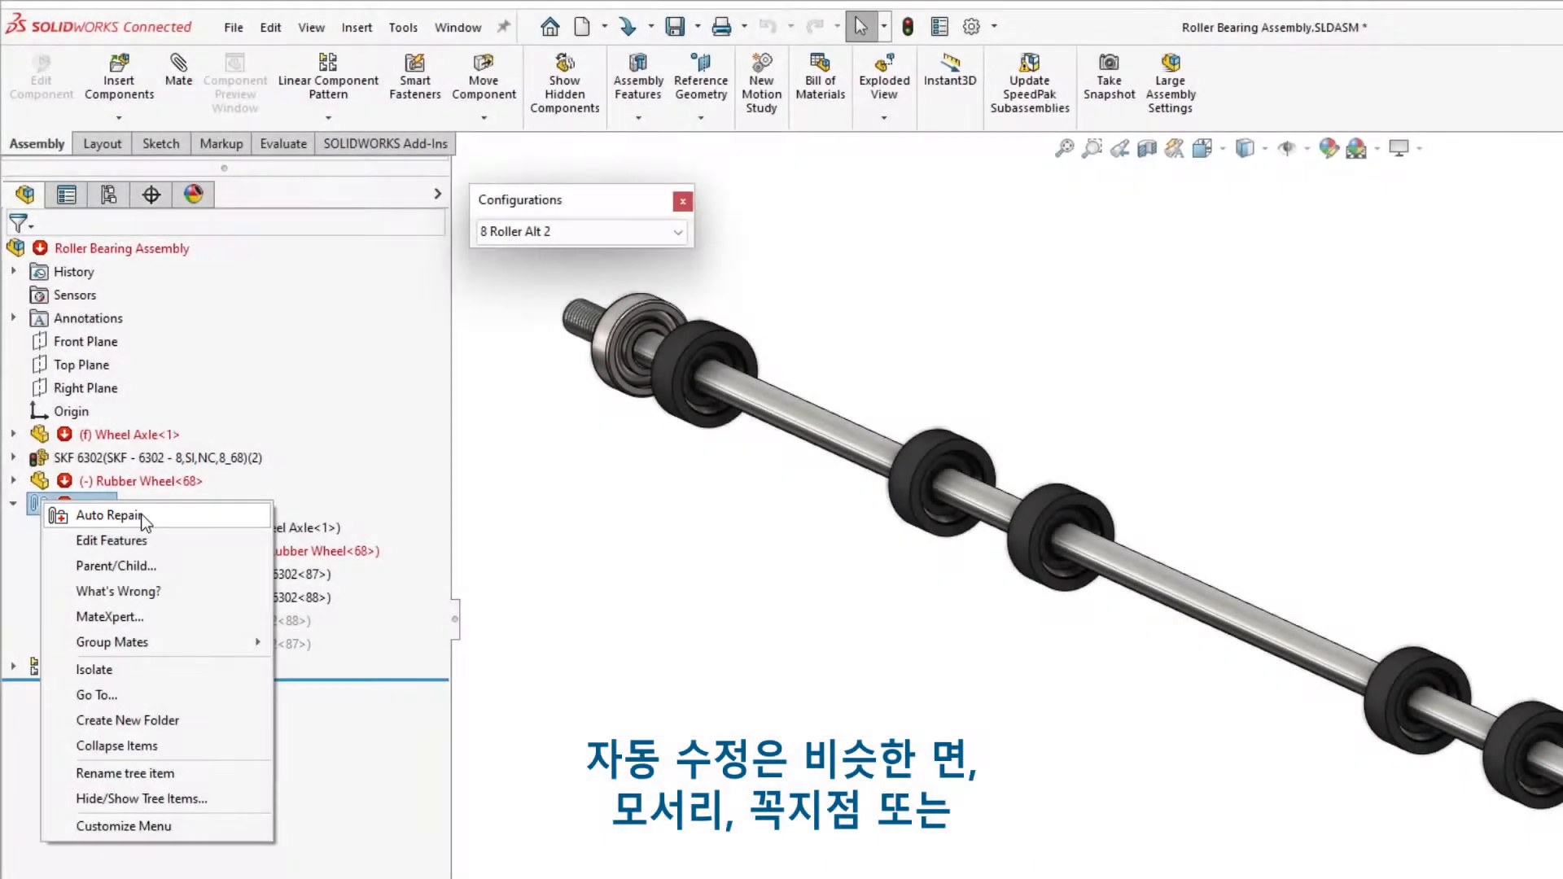
{"action": "left_click", "coordinate": [143, 517]}
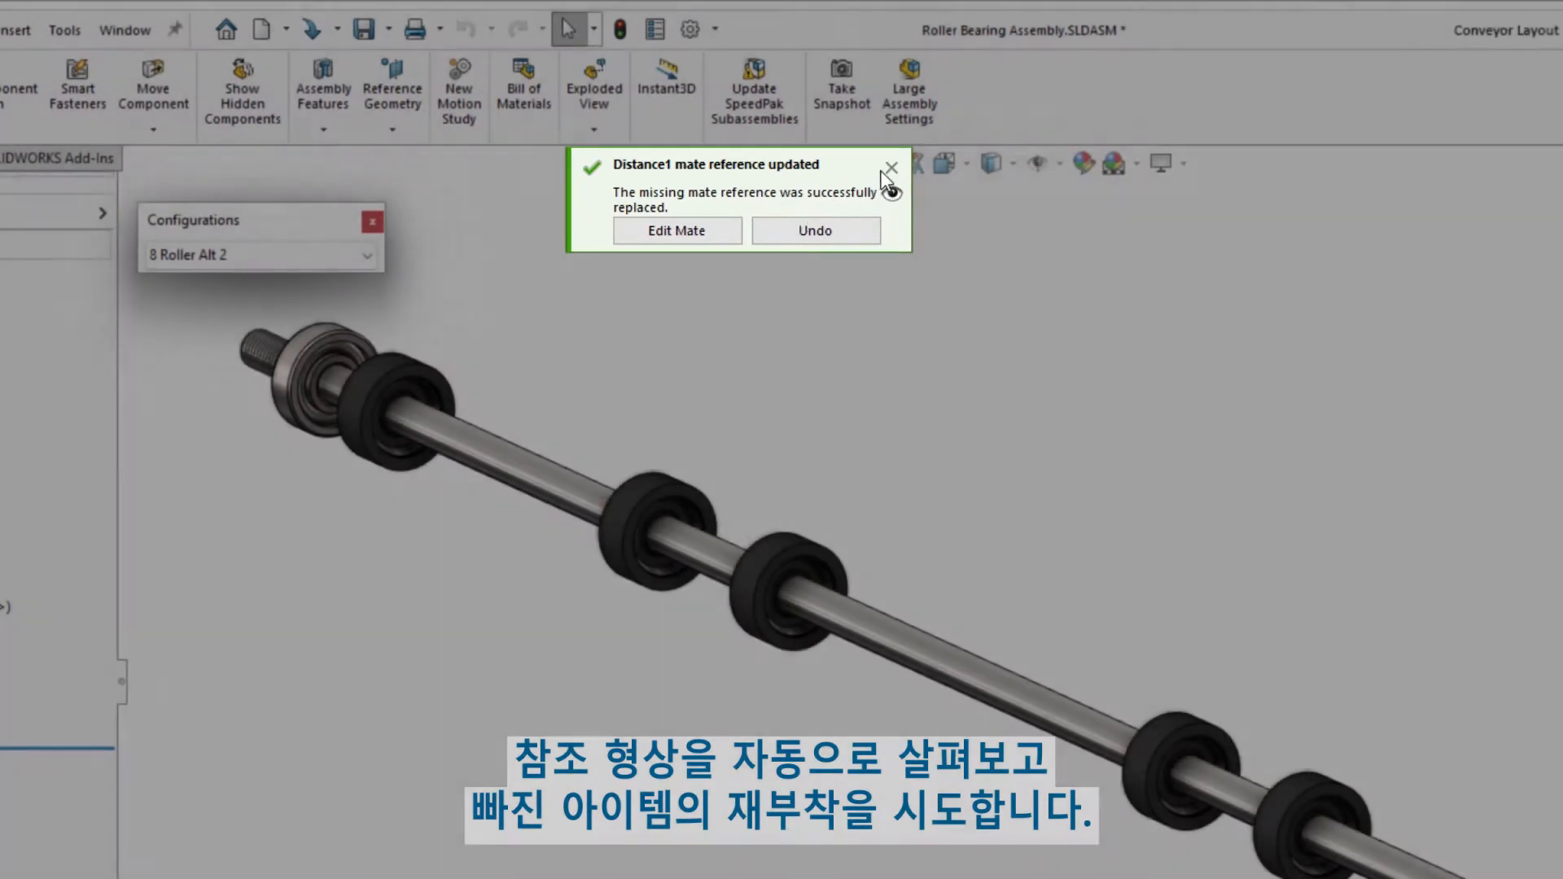
Dismiss the mate repair notification, switch the assembly through 8 Roller Alt 1 and activate the 12 Roller Even configuration
{"action": "left_click", "coordinate": [886, 167]}
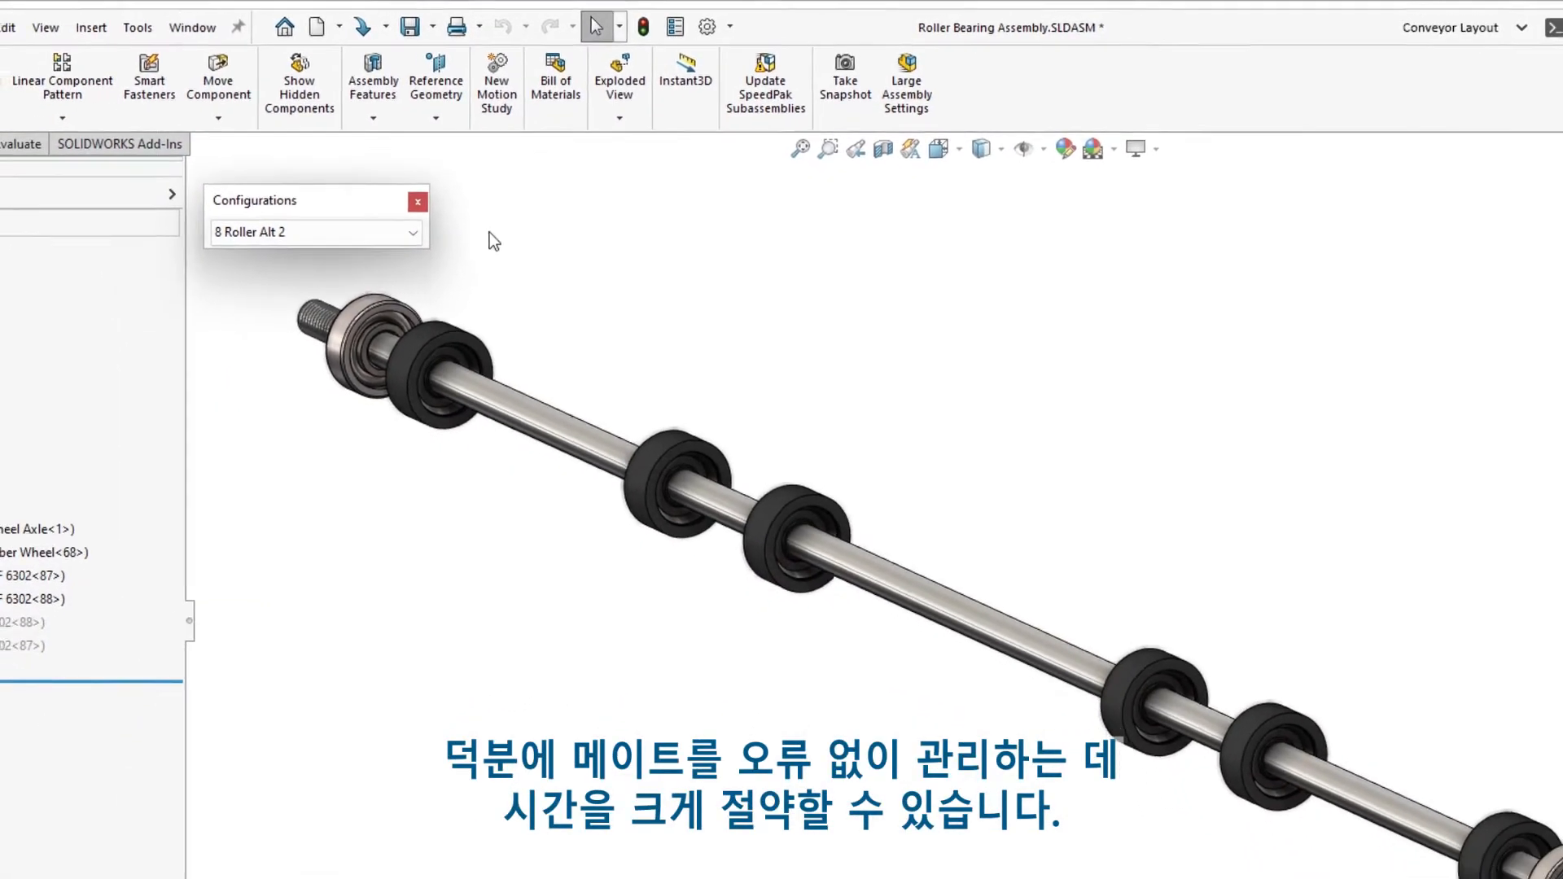
{"action": "left_click", "coordinate": [413, 233]}
{"action": "left_click", "coordinate": [272, 268]}
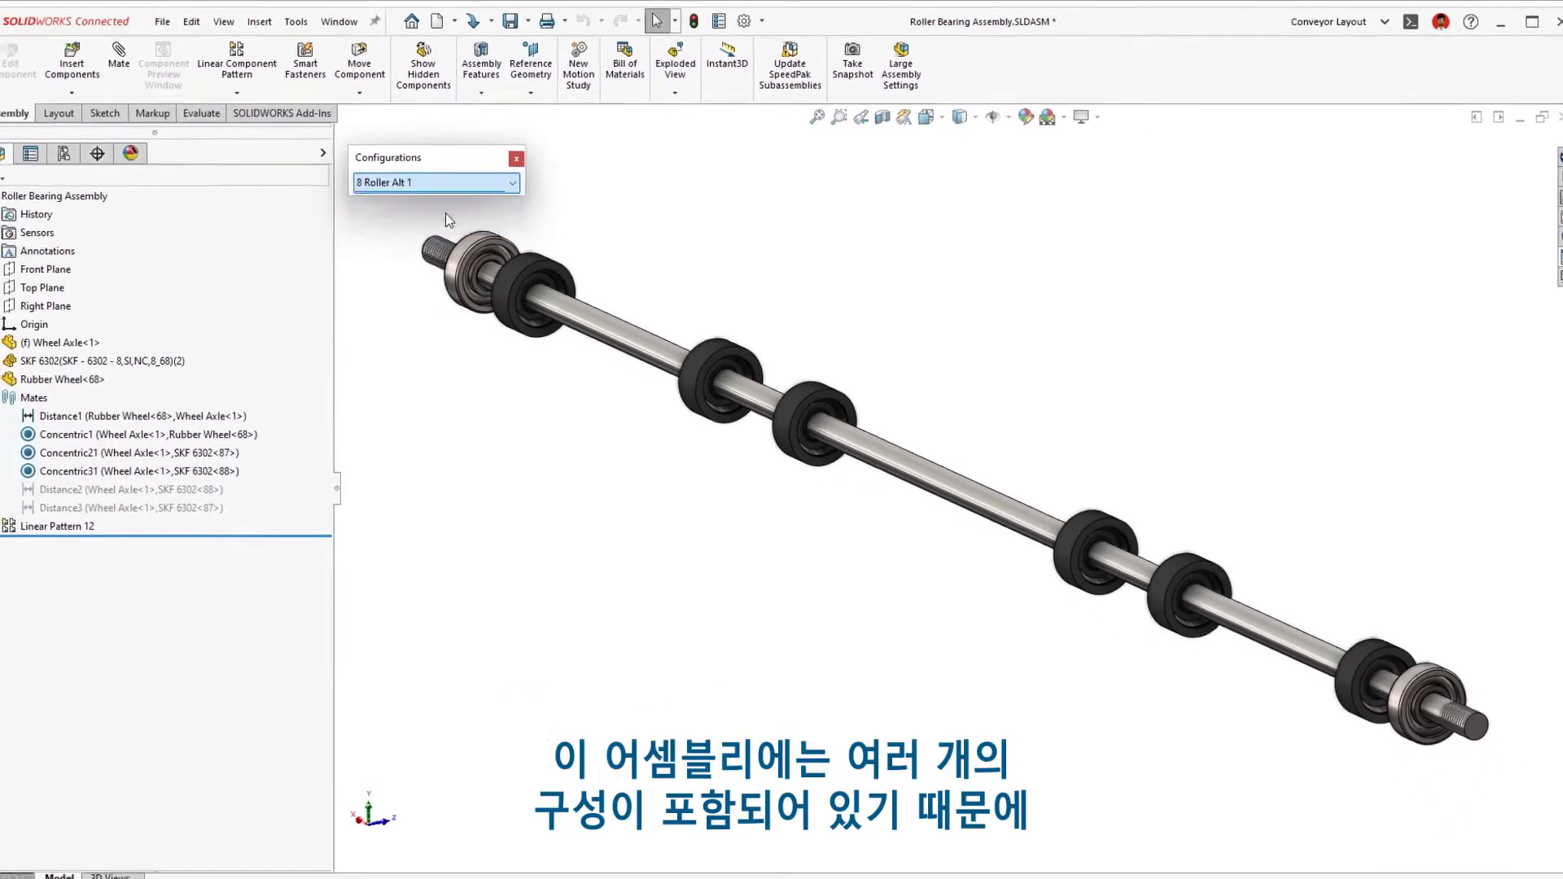
{"action": "left_click", "coordinate": [465, 183]}
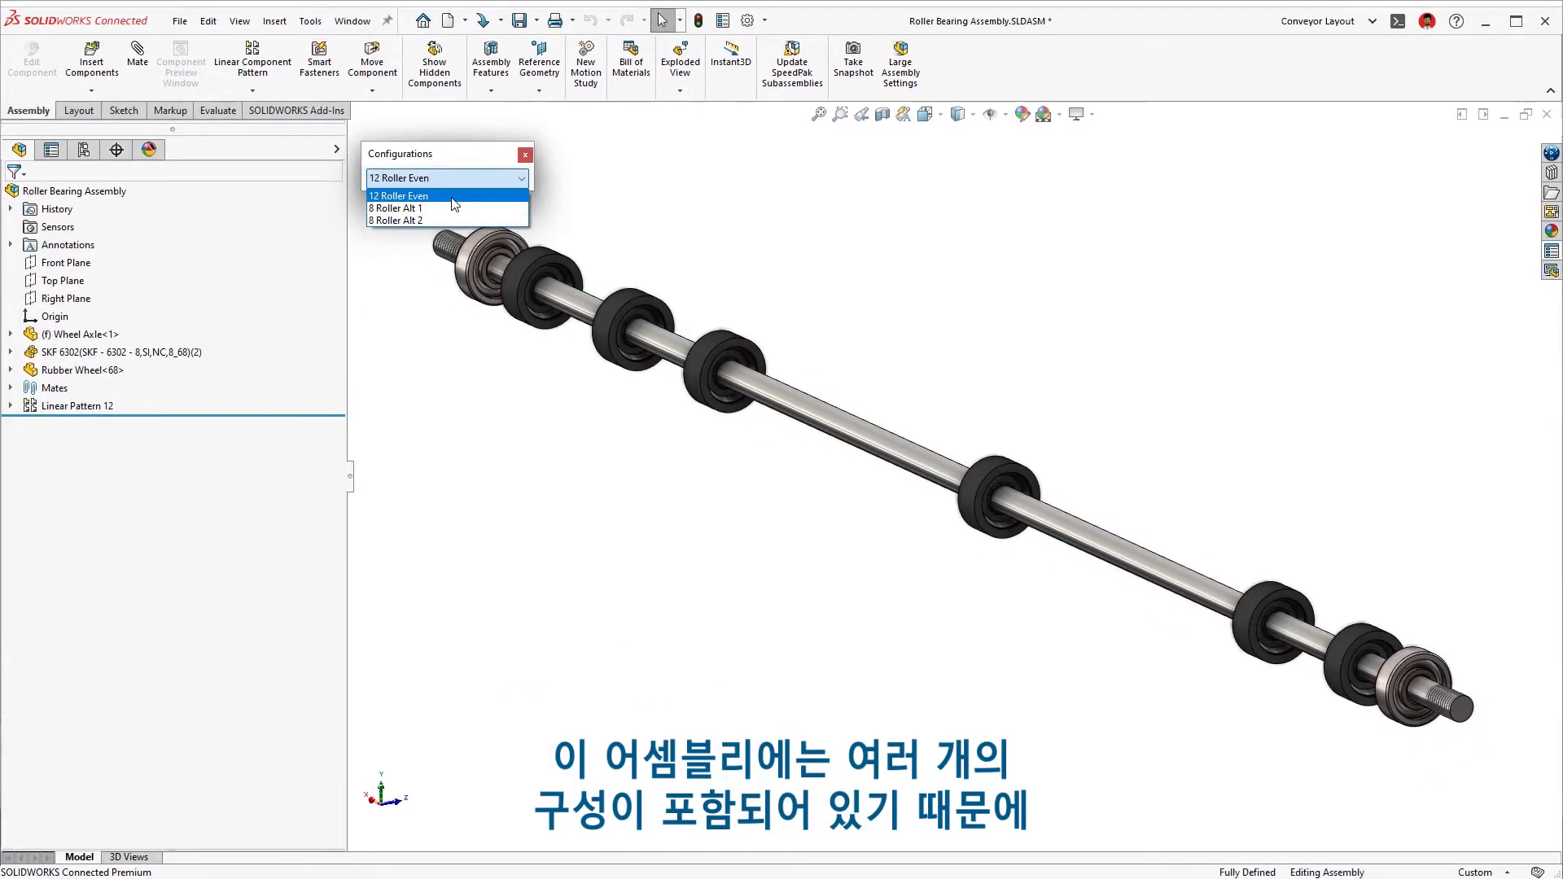
{"action": "left_click", "coordinate": [451, 197]}
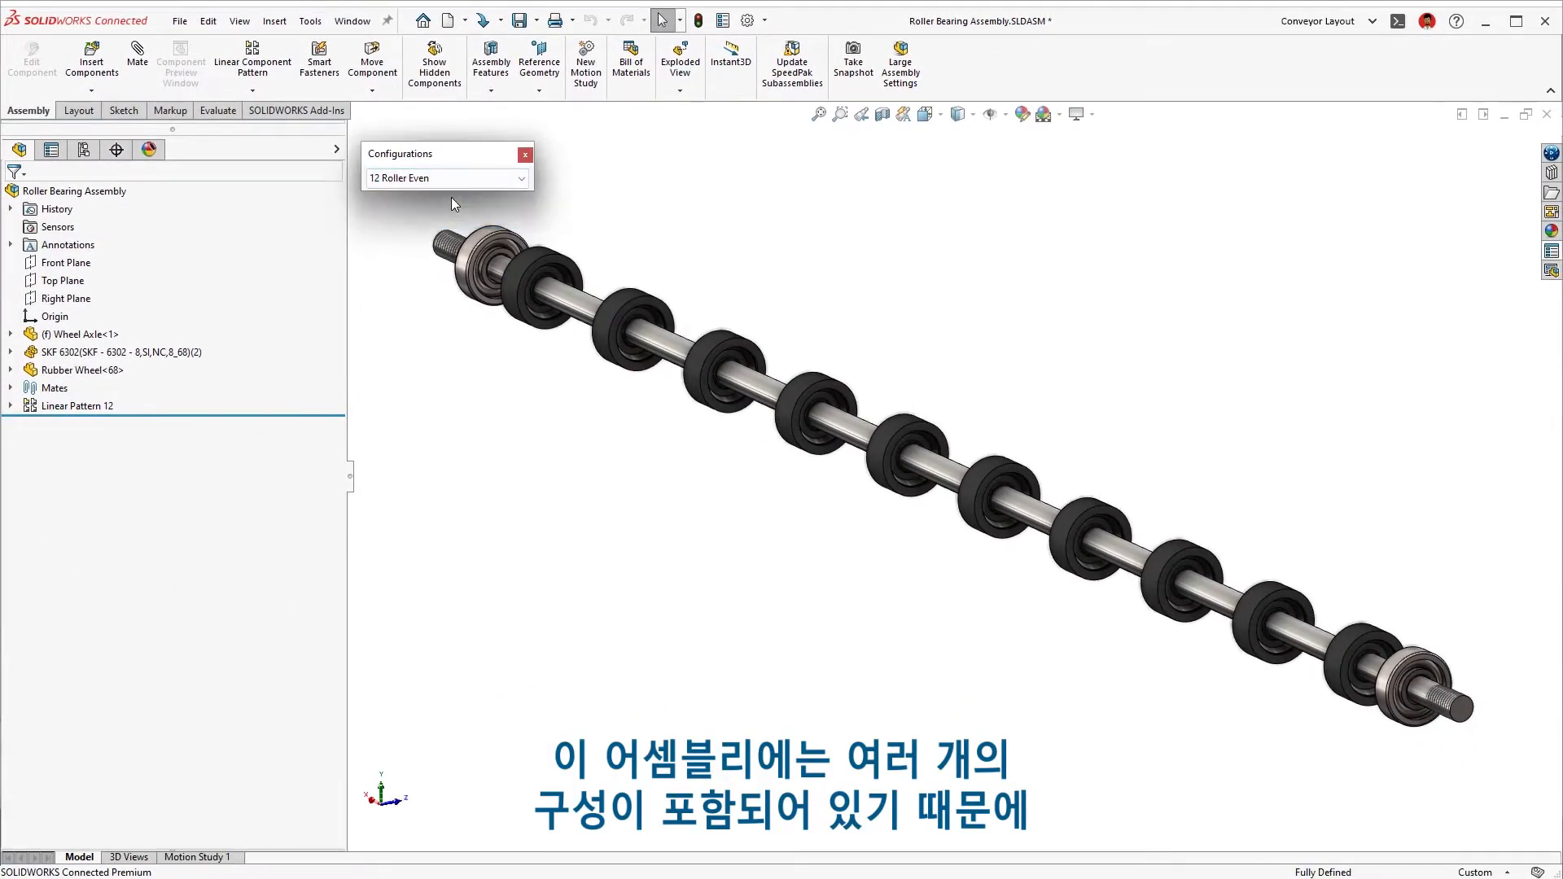
Examine the bill of materials part number setting in the 12 Roller Even configuration's properties, leaving them without applying changes
{"action": "left_click", "coordinate": [84, 150]}
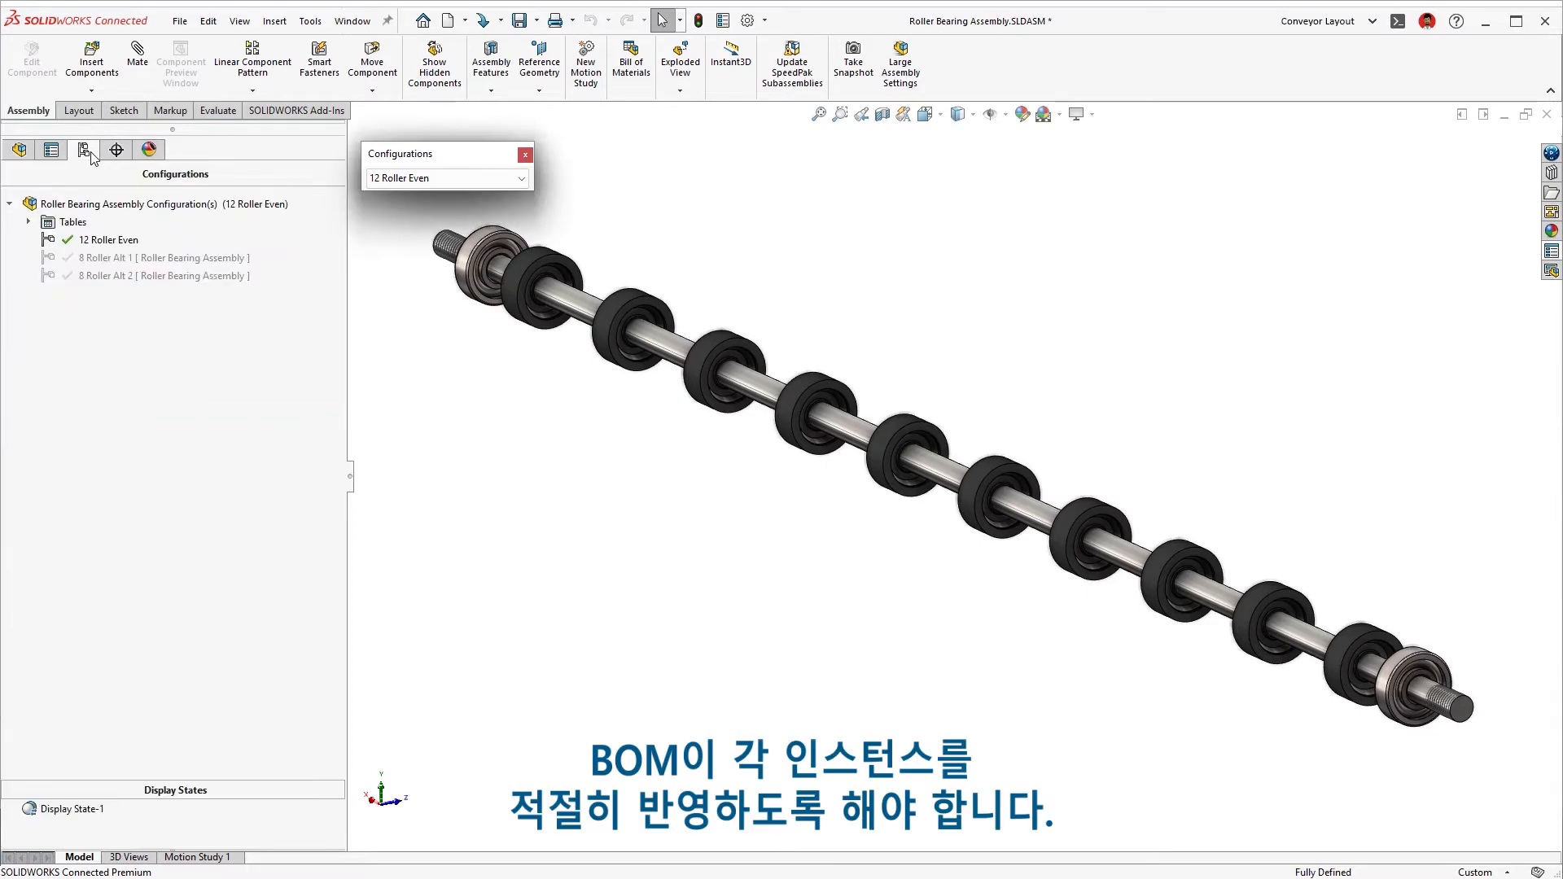
{"action": "left_click", "coordinate": [84, 241]}
{"action": "right_click", "coordinate": [84, 240]}
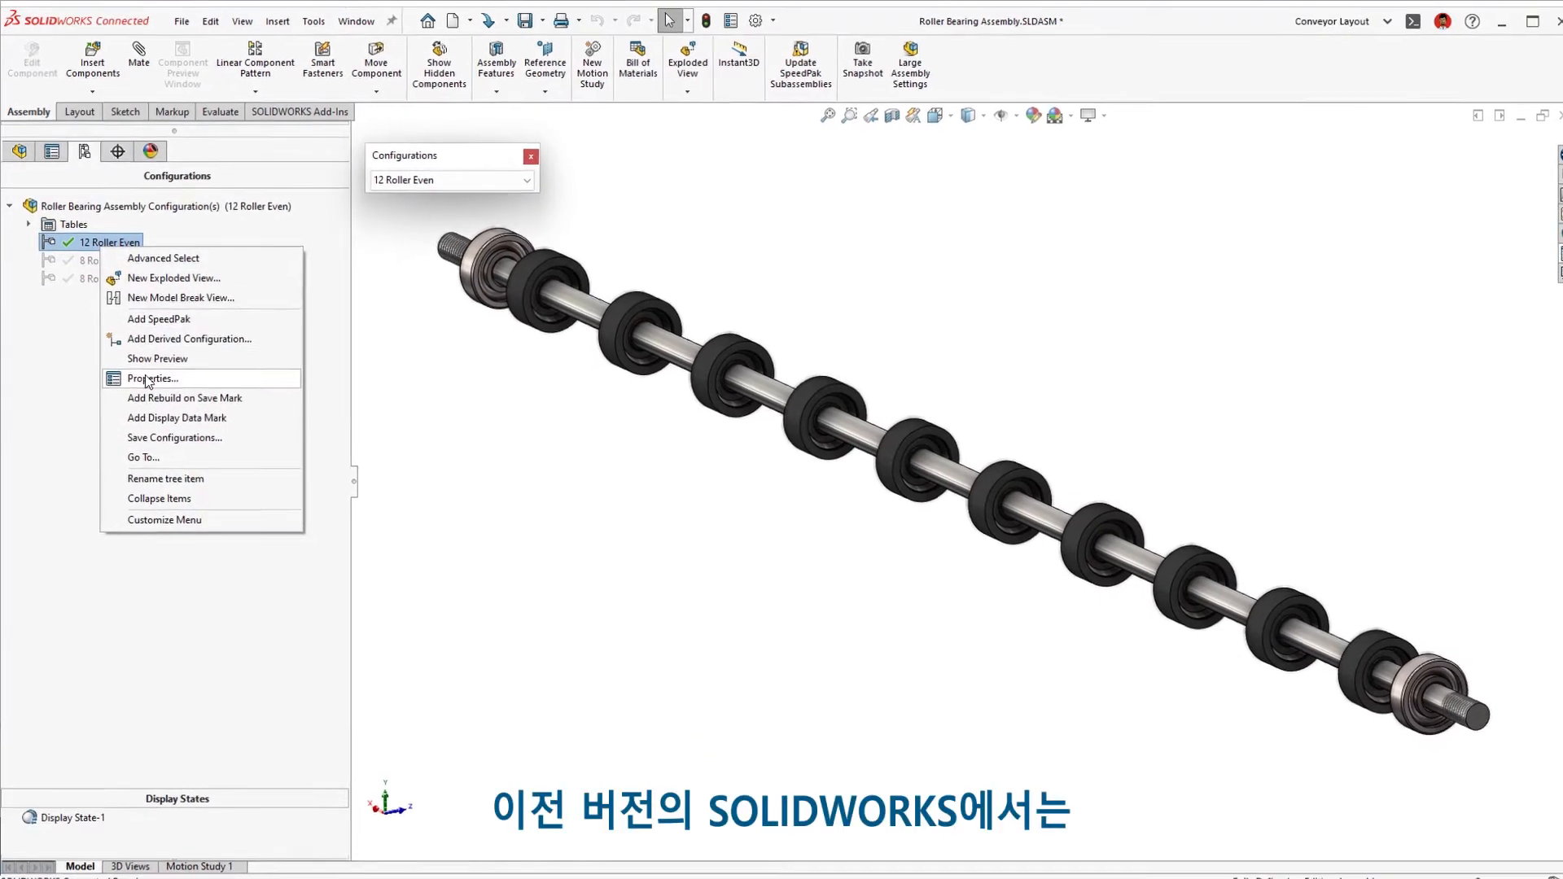
{"action": "left_click", "coordinate": [147, 380]}
{"action": "left_click", "coordinate": [140, 500]}
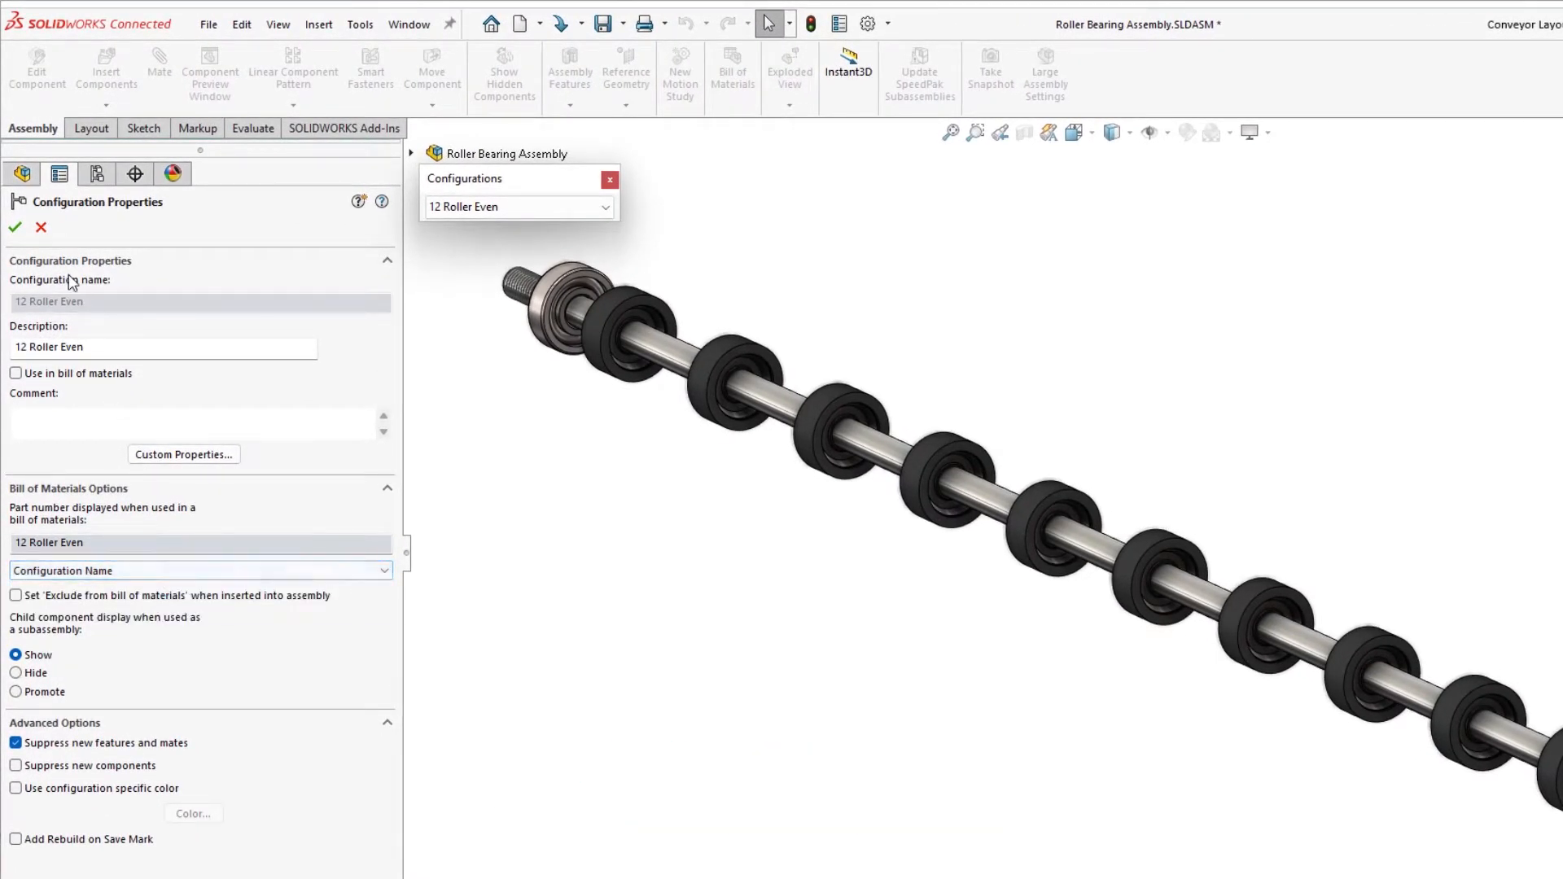
{"action": "left_click", "coordinate": [41, 228]}
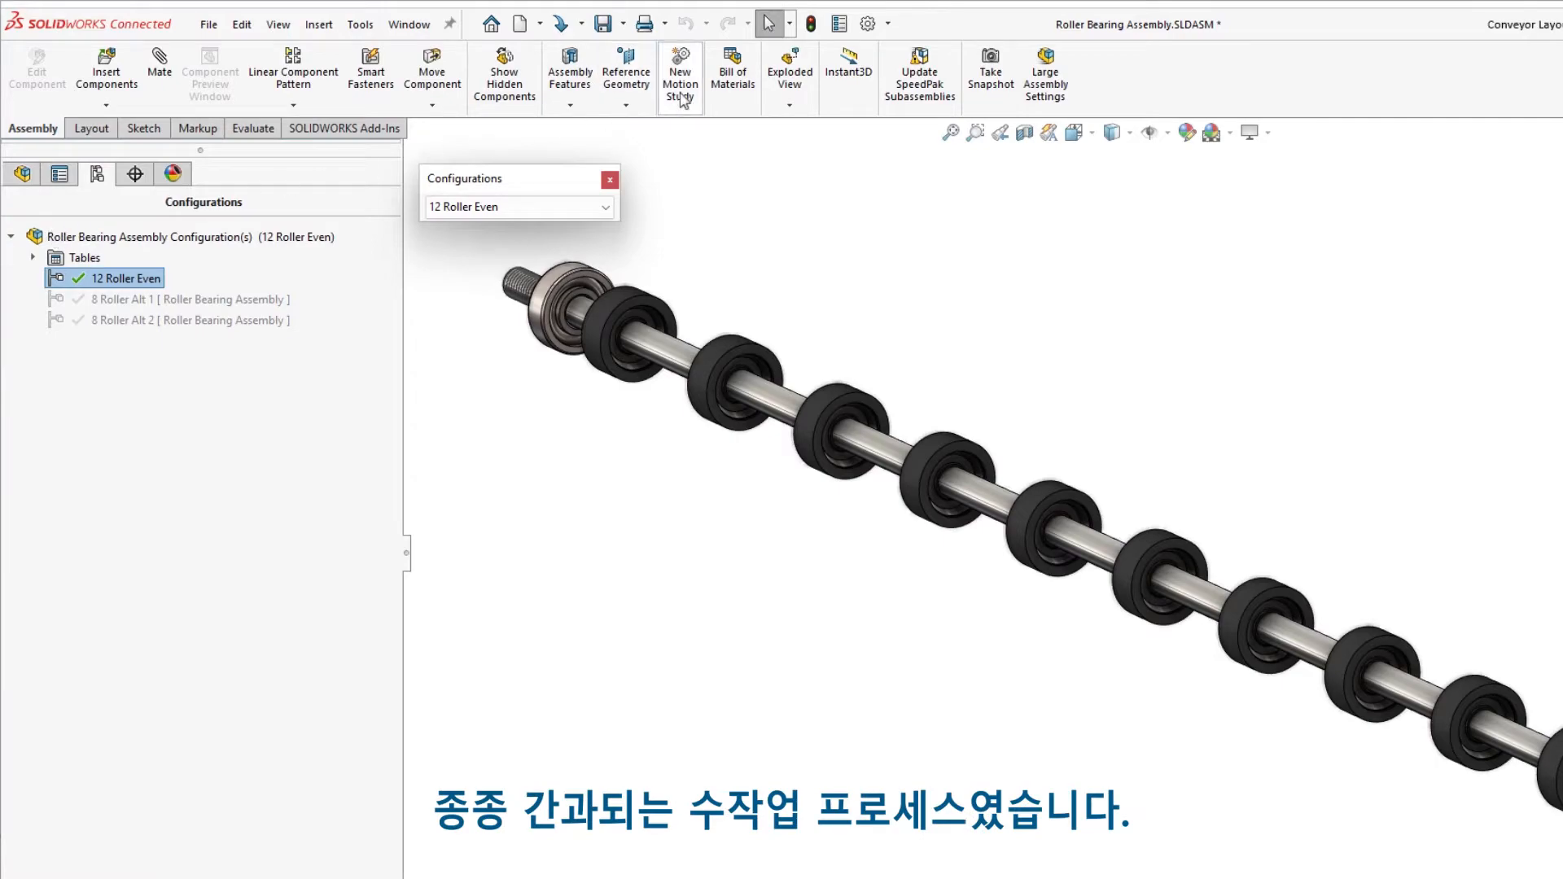
Set the document's default bill of materials part number for new configurations to Configuration Name
{"action": "left_click", "coordinate": [866, 24]}
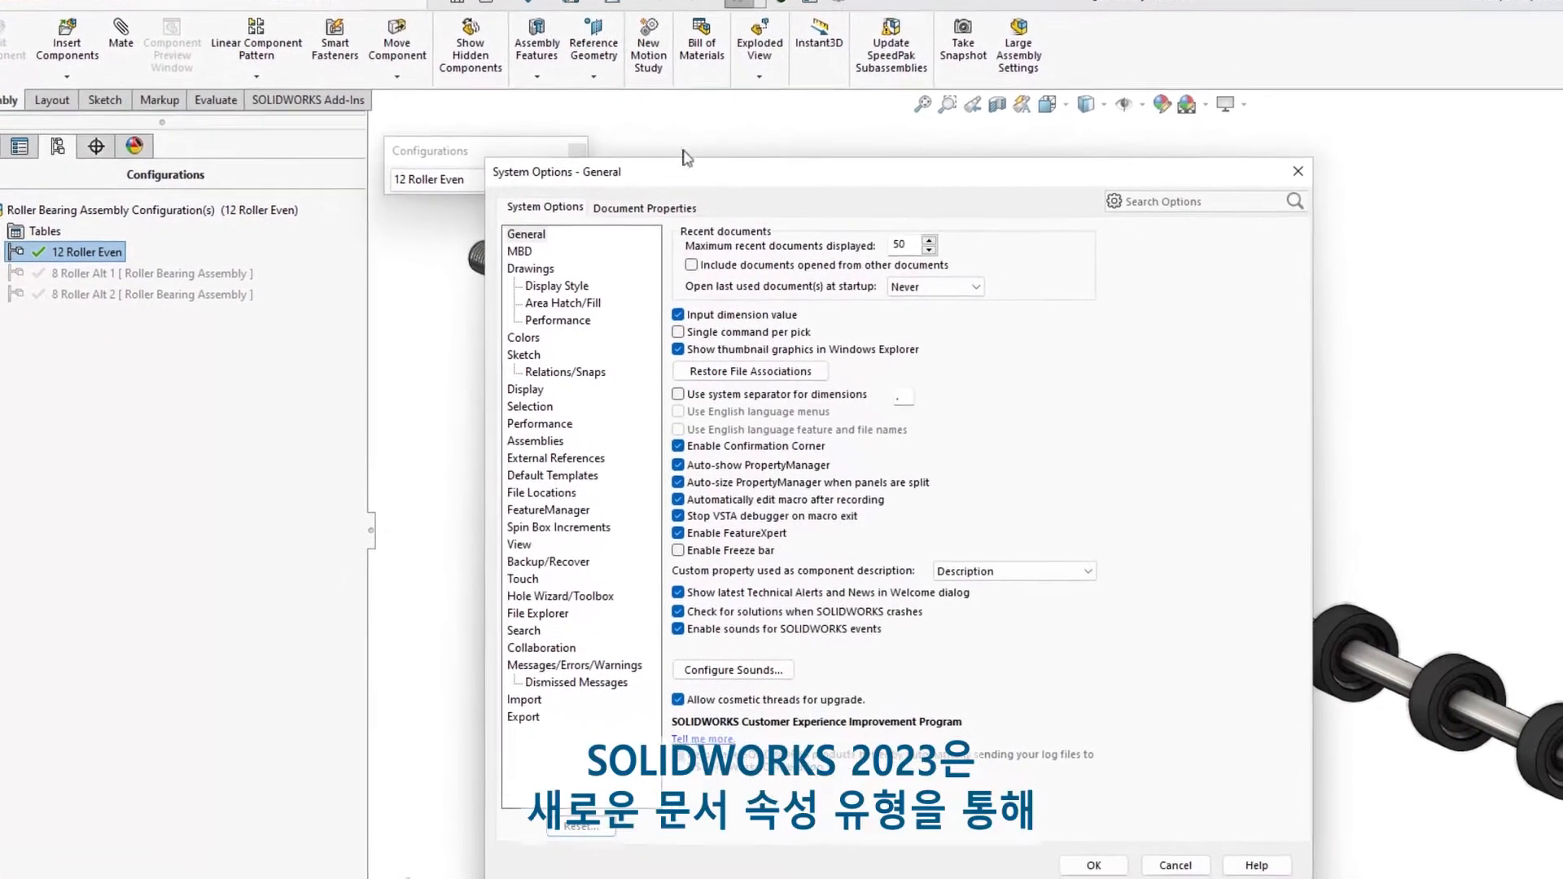
{"action": "left_click", "coordinate": [645, 209]}
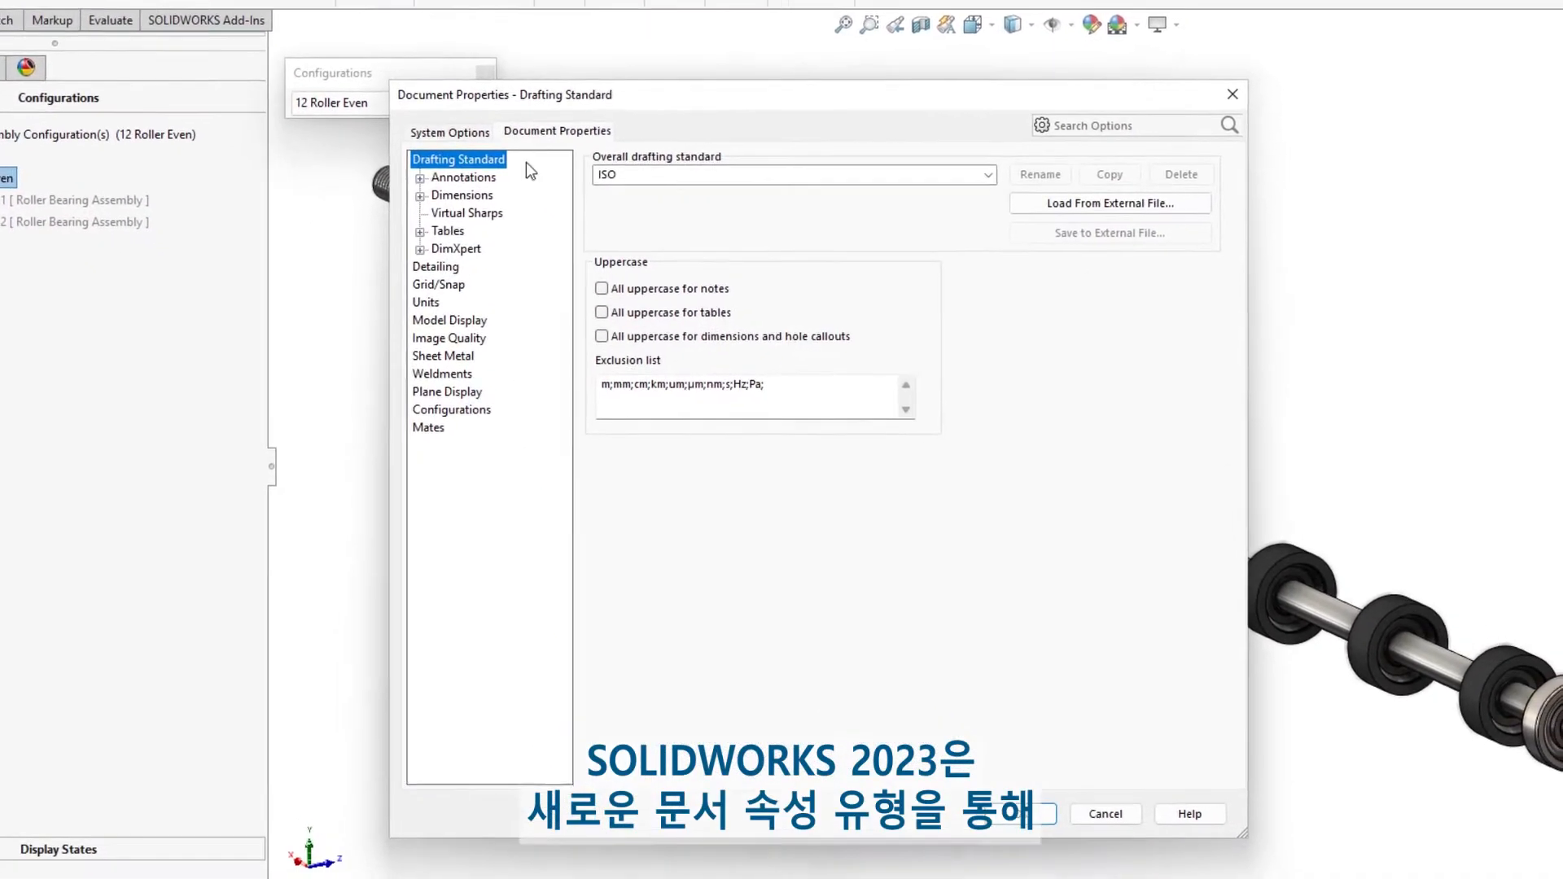
{"action": "left_click", "coordinate": [423, 397]}
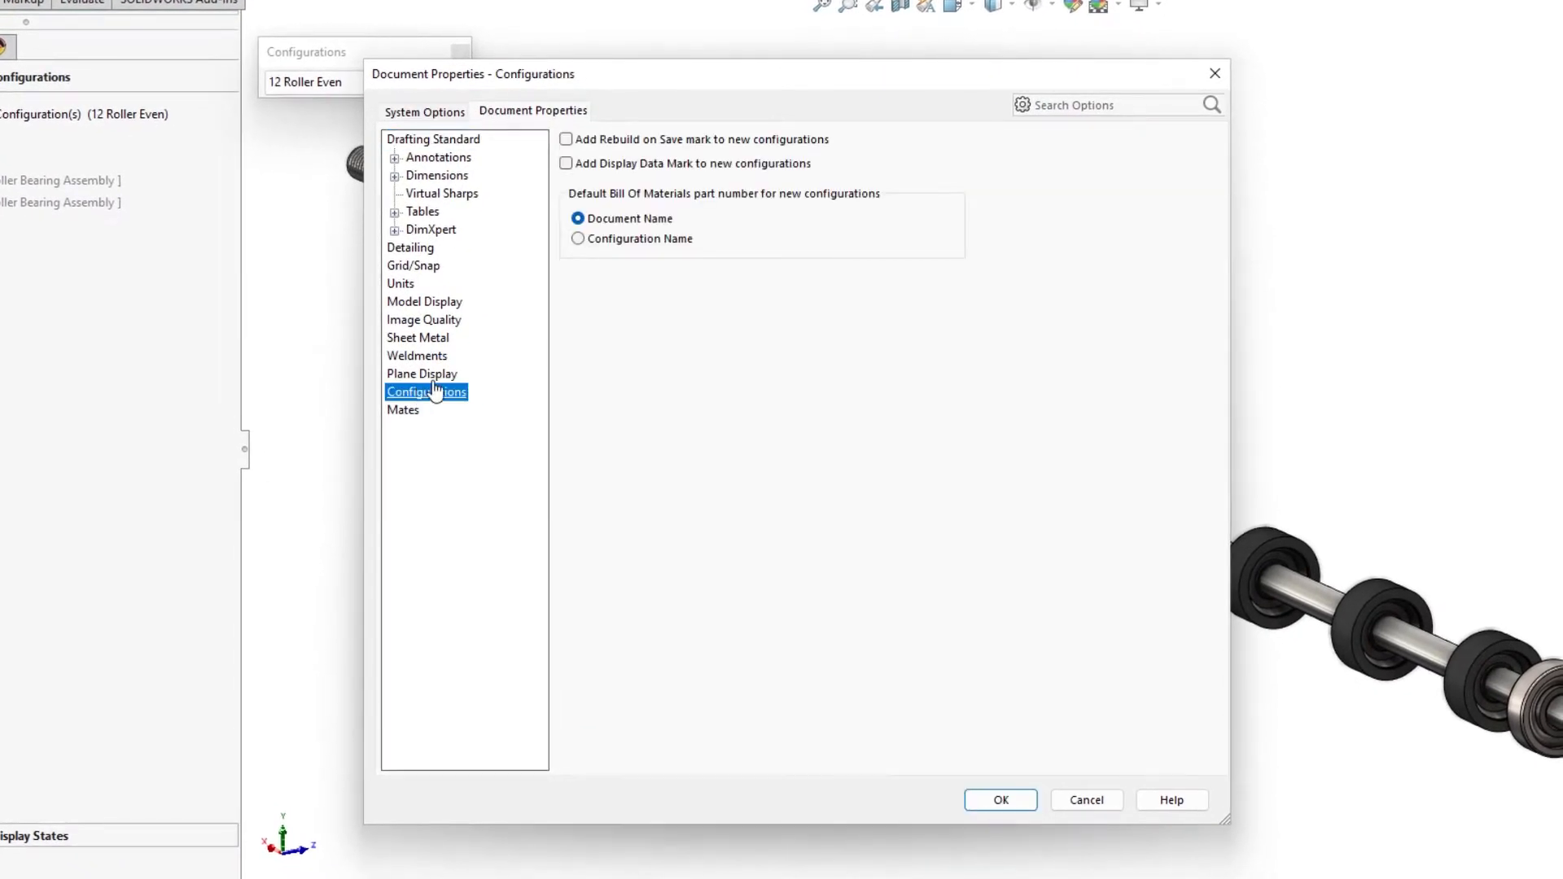
{"action": "left_click", "coordinate": [608, 240]}
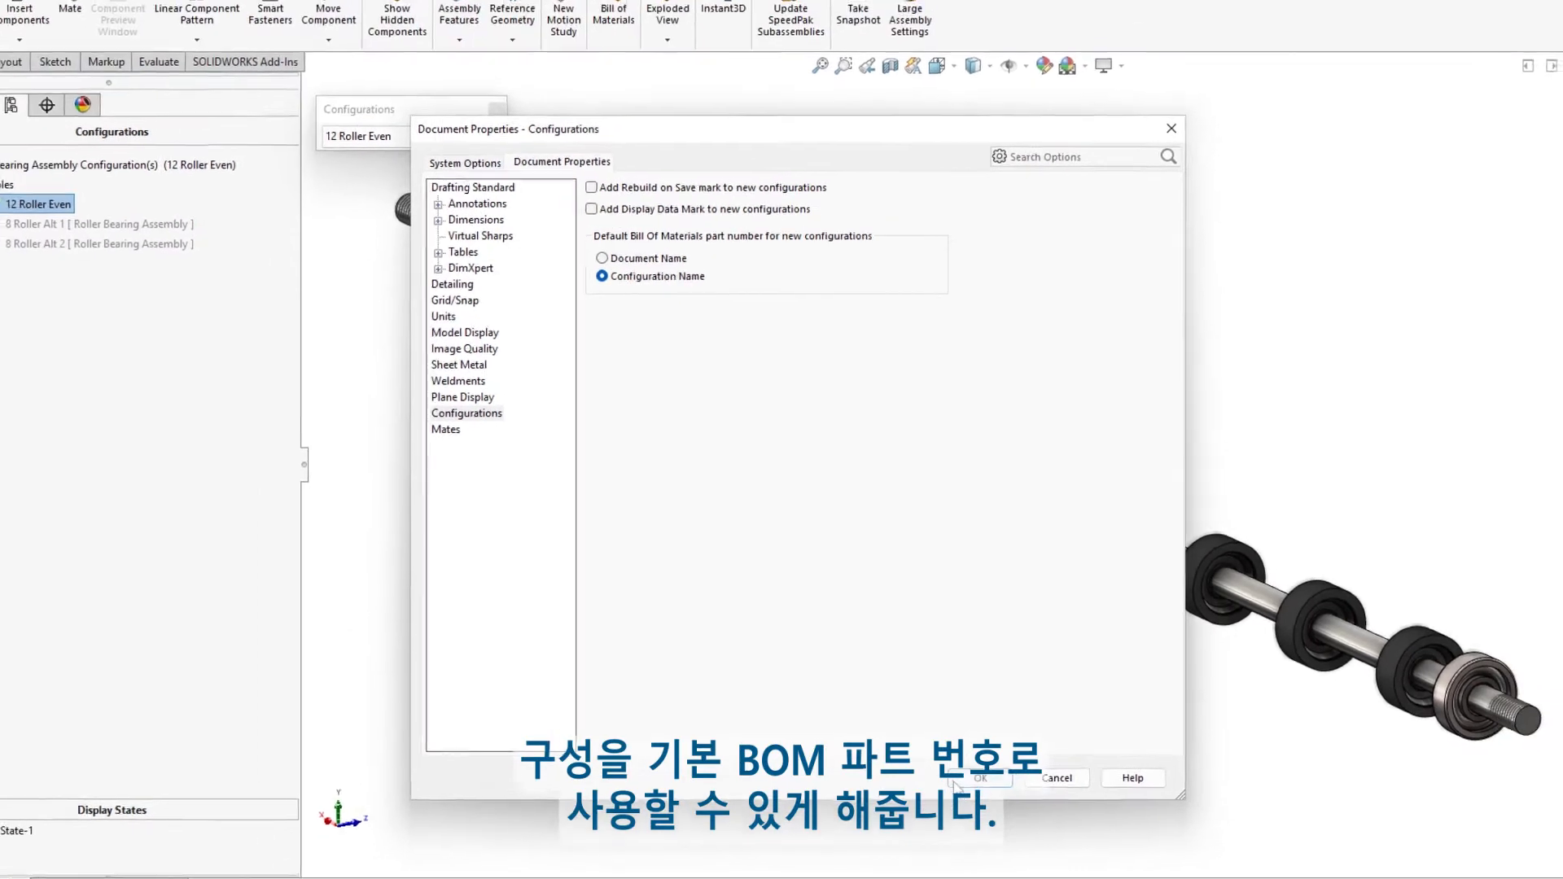
{"action": "left_click", "coordinate": [958, 779]}
Switch to the Roller Conveyor Assembly_Complete document and select all roller bearing assemblies in the Alternating Rollers_1 selection set
{"action": "key", "text": "ctrl+Tab"}
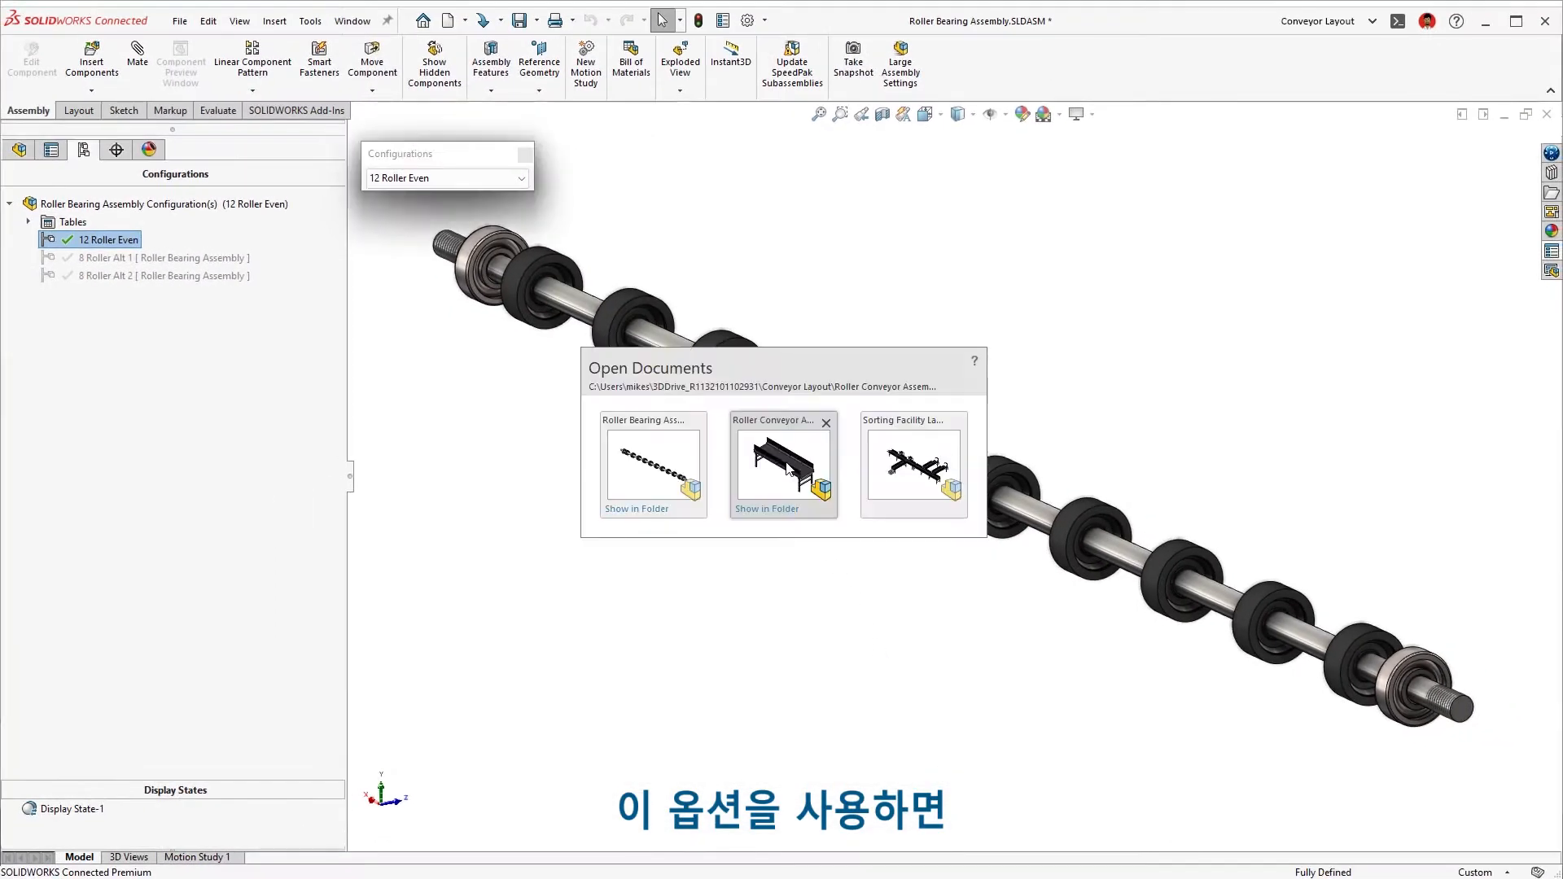
{"action": "left_click", "coordinate": [783, 460]}
{"action": "left_click", "coordinate": [112, 799], "text": "shift"}
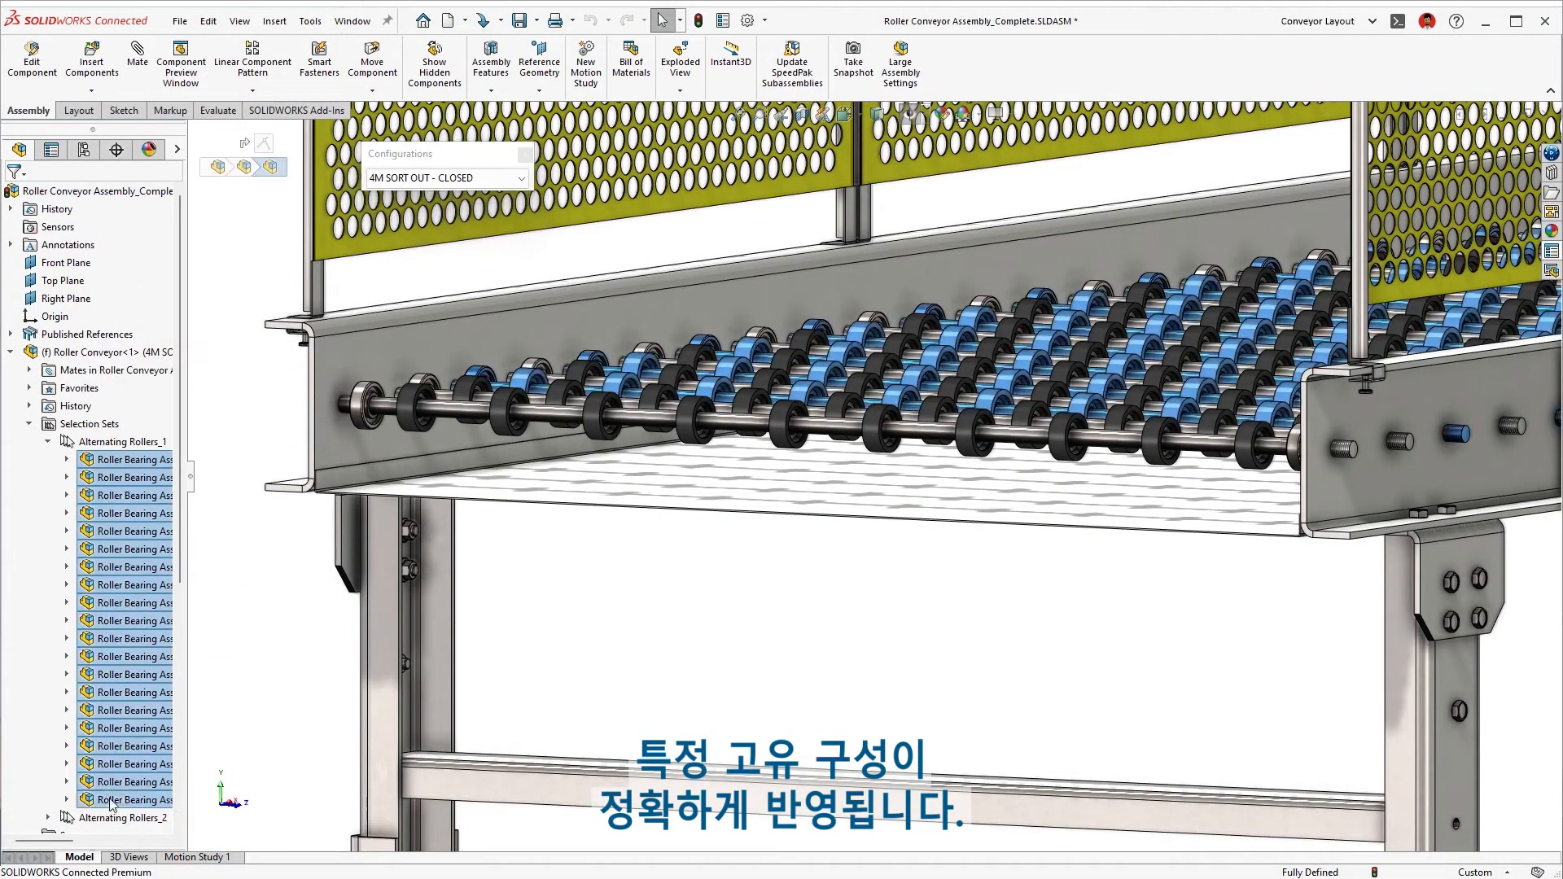
{"action": "right_click", "coordinate": [111, 799]}
{"action": "left_click", "coordinate": [244, 700]}
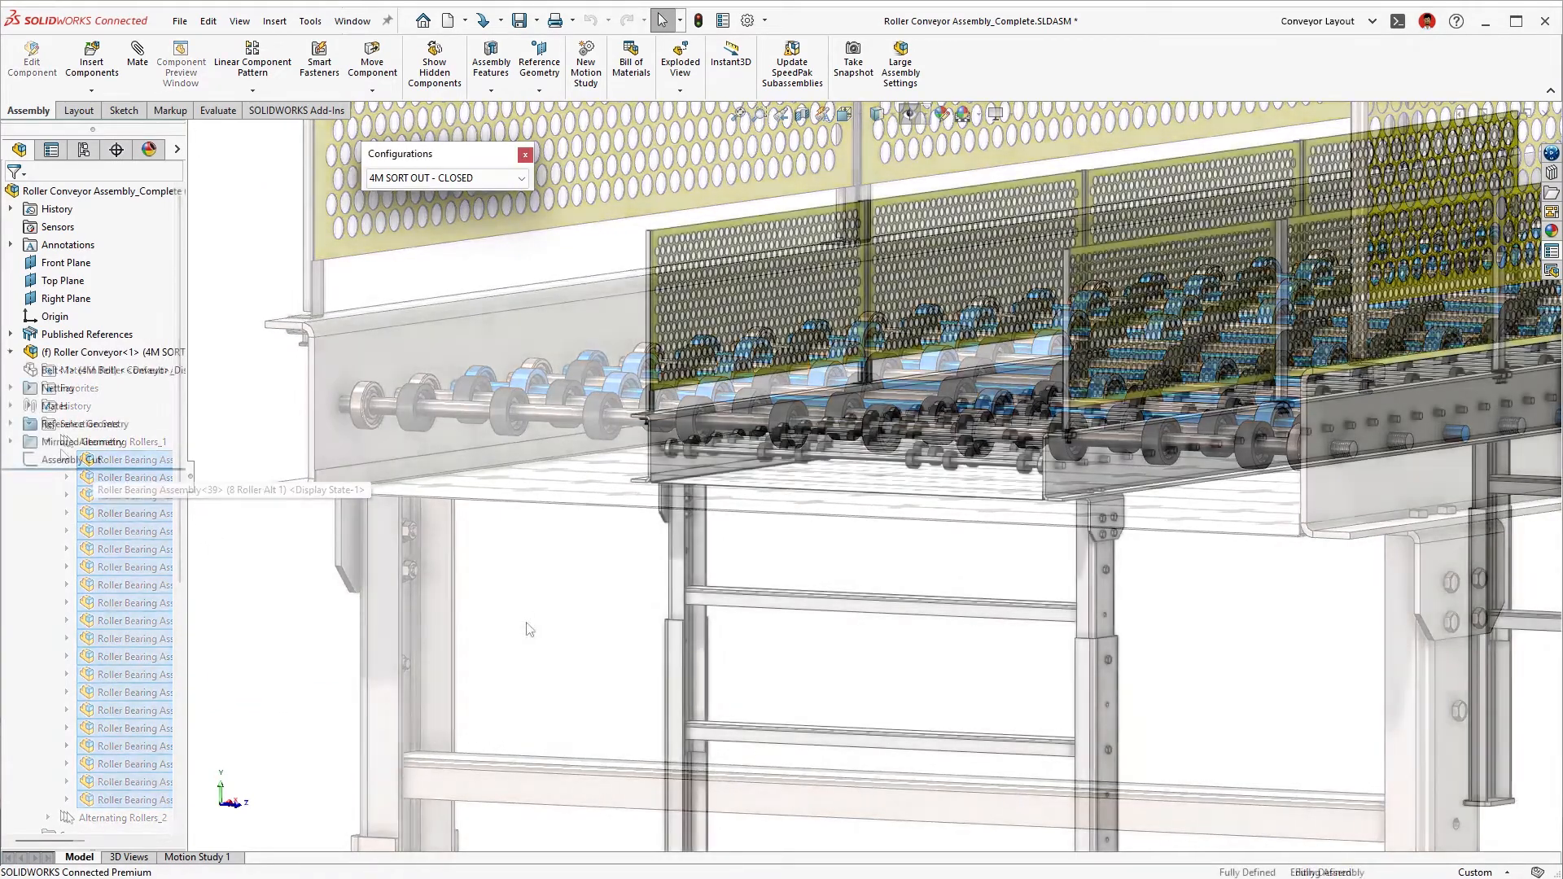
Set up an extruded cut from the Assembly Cut sketch, ending Up To Surface at the outer face on the leg's far side
{"action": "middle_click_drag", "start_coordinate": [527, 631], "coordinate": [591, 629]}
{"action": "key", "text": "space"}
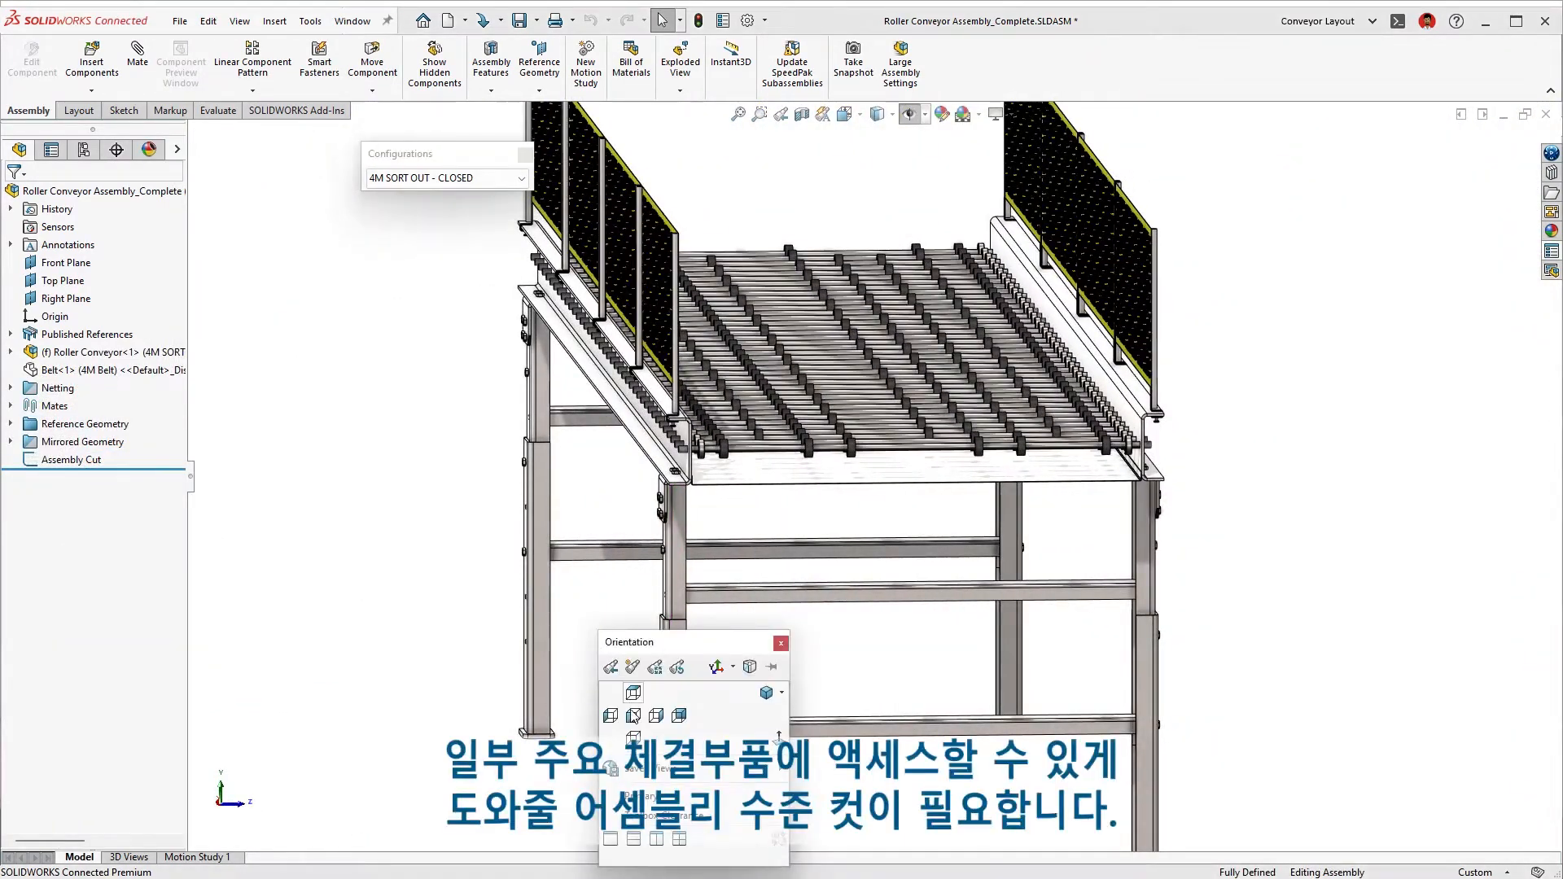
{"action": "left_click", "coordinate": [664, 815]}
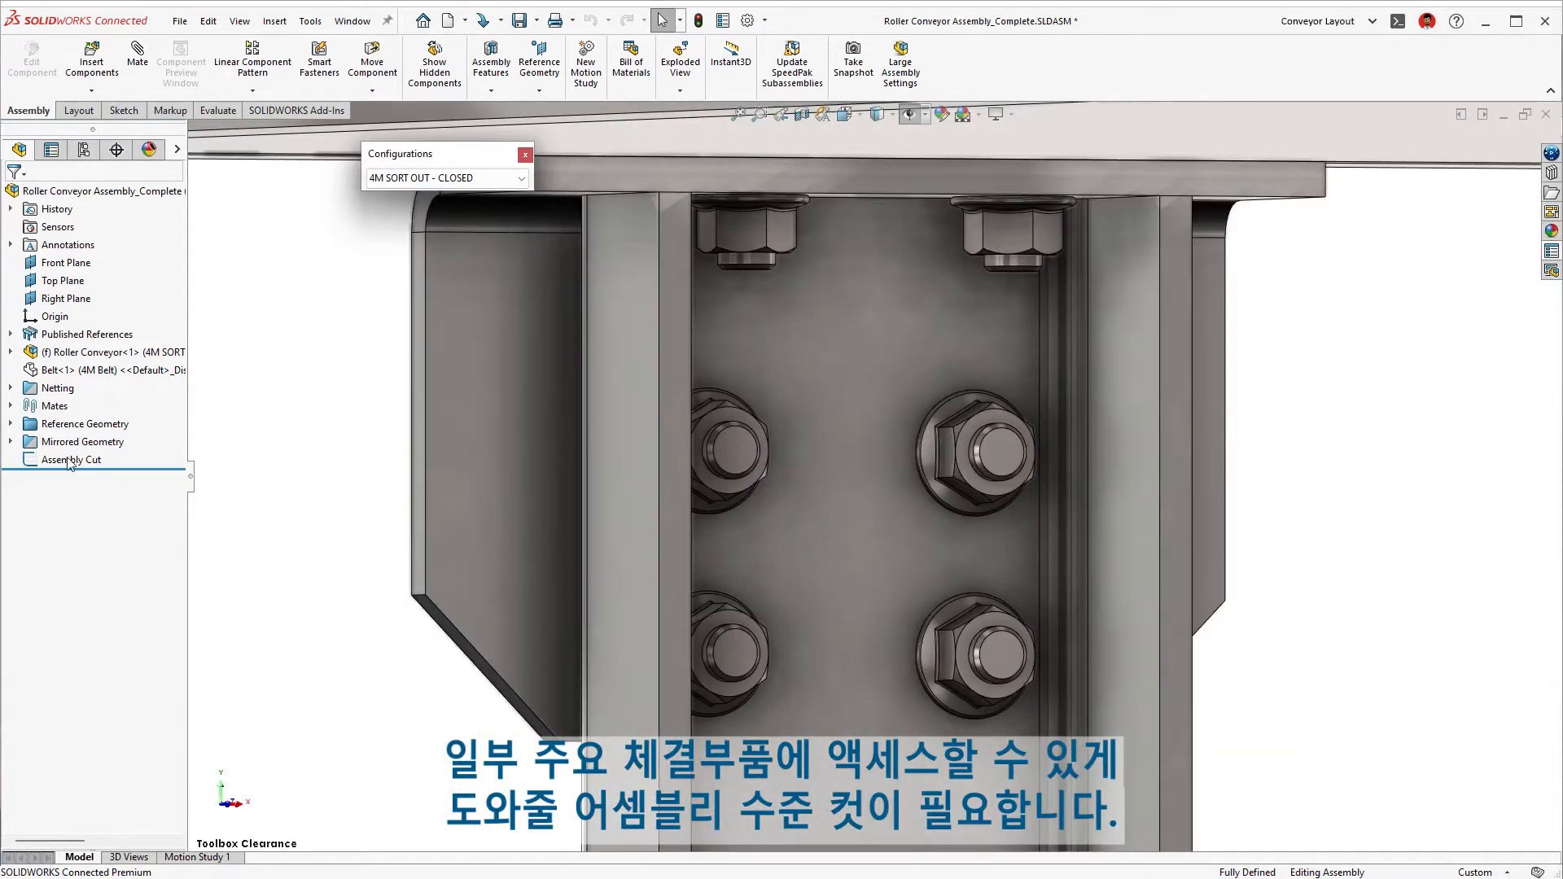
{"action": "left_click", "coordinate": [69, 460]}
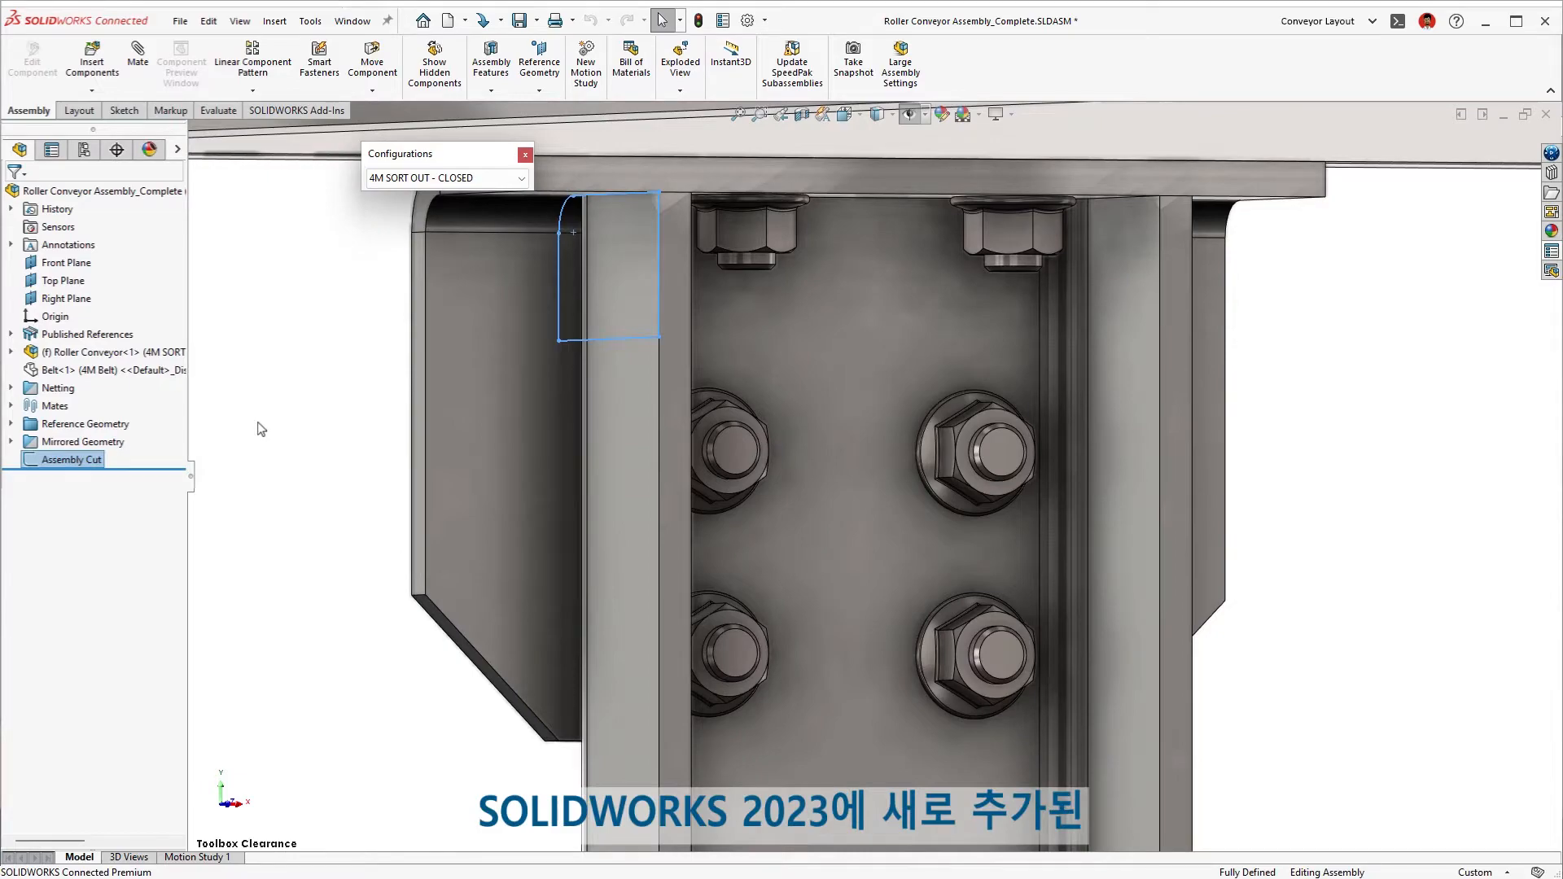
{"action": "key", "text": "s"}
{"action": "left_click", "coordinate": [302, 467]}
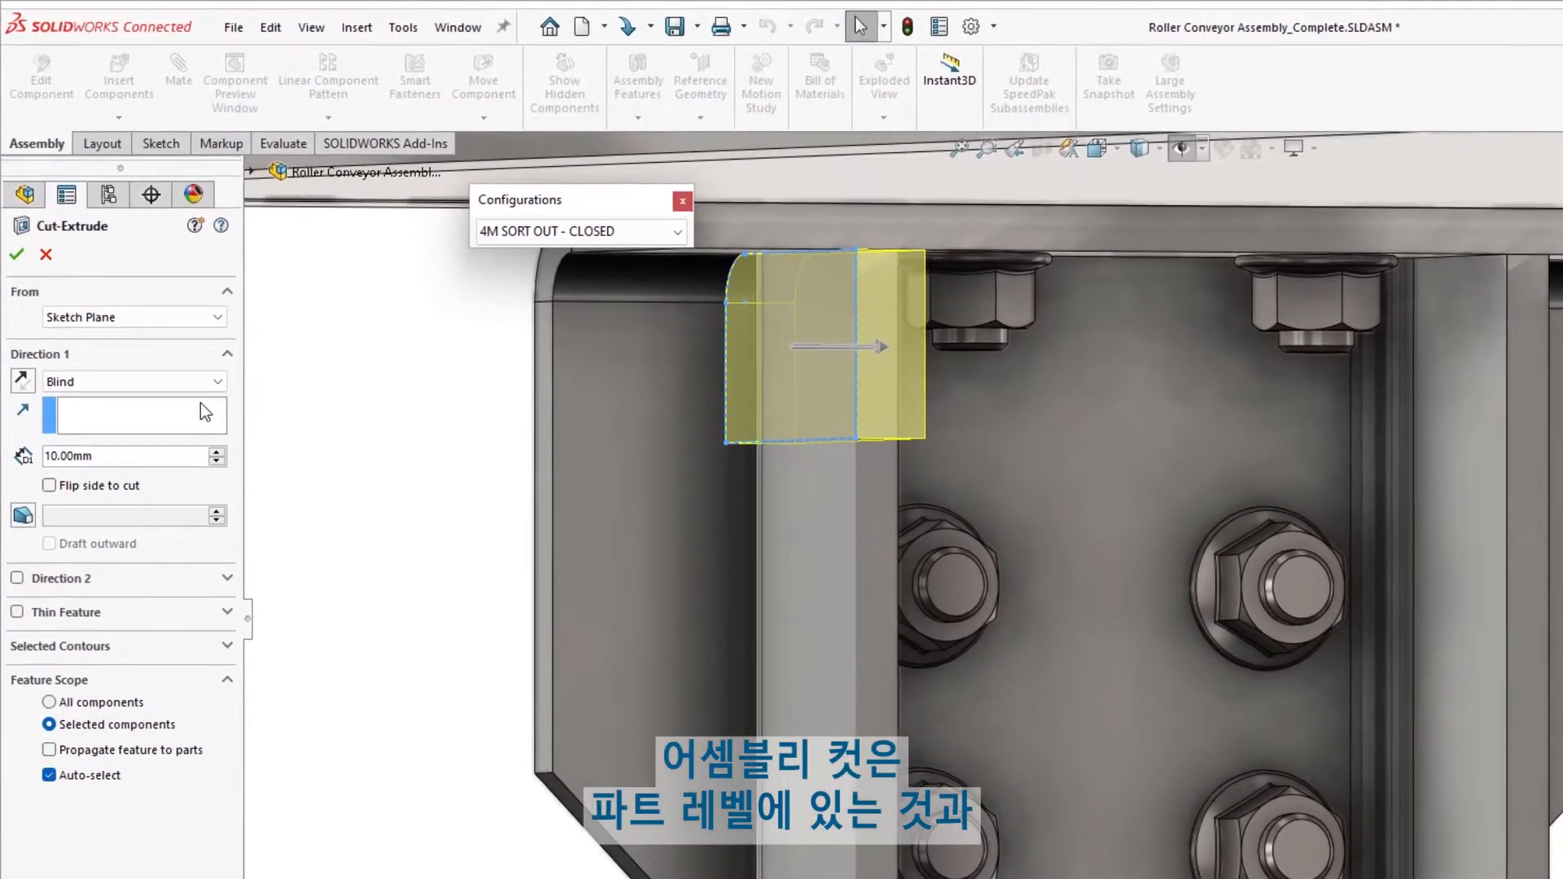
{"action": "left_click", "coordinate": [145, 305]}
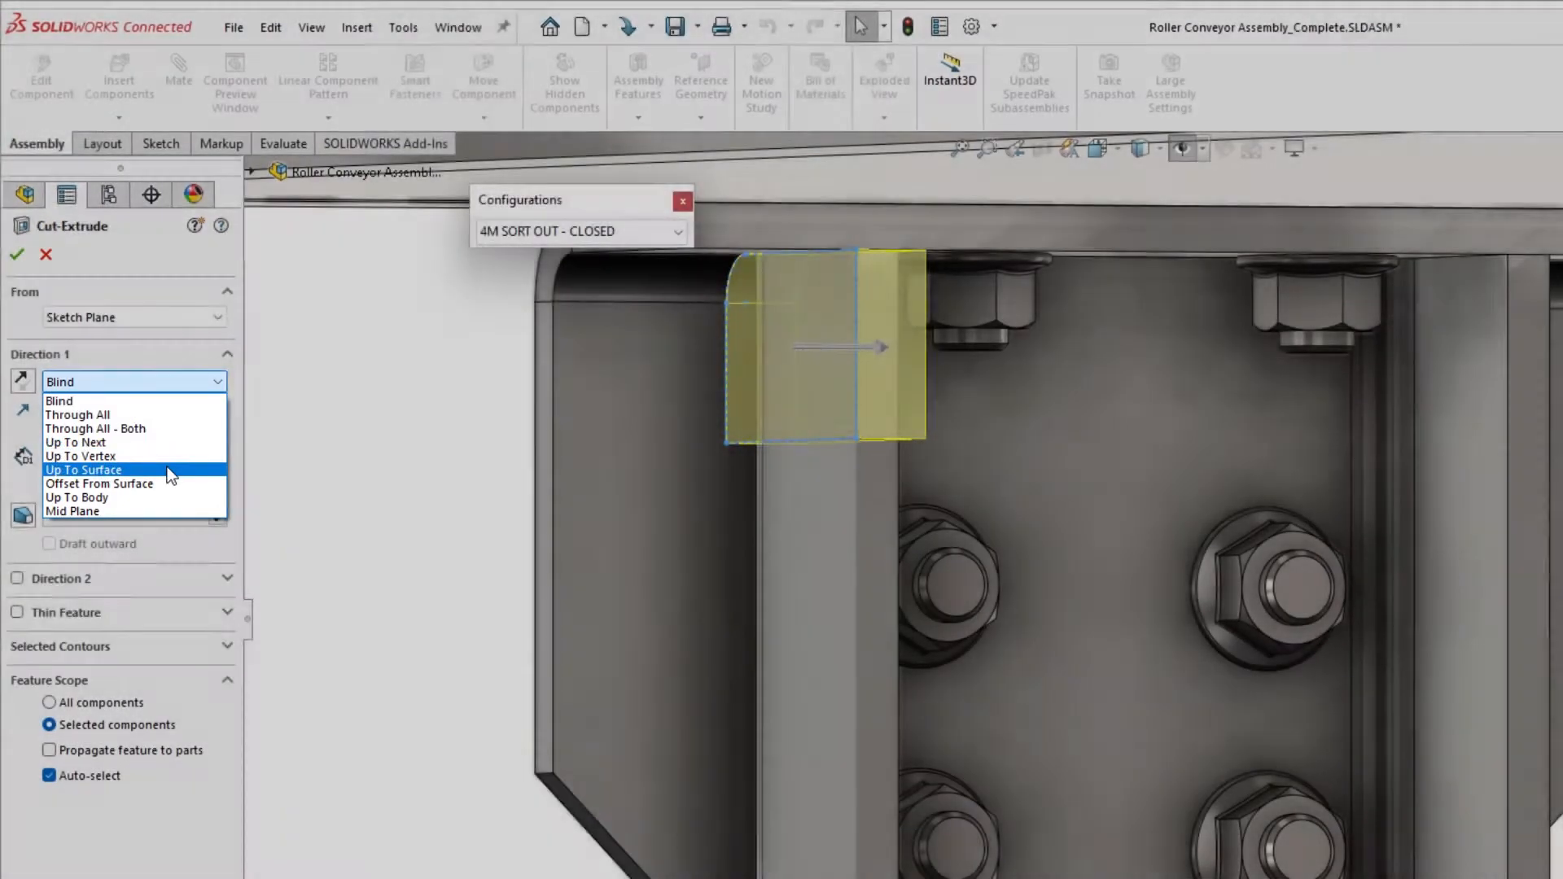
{"action": "left_click", "coordinate": [170, 471]}
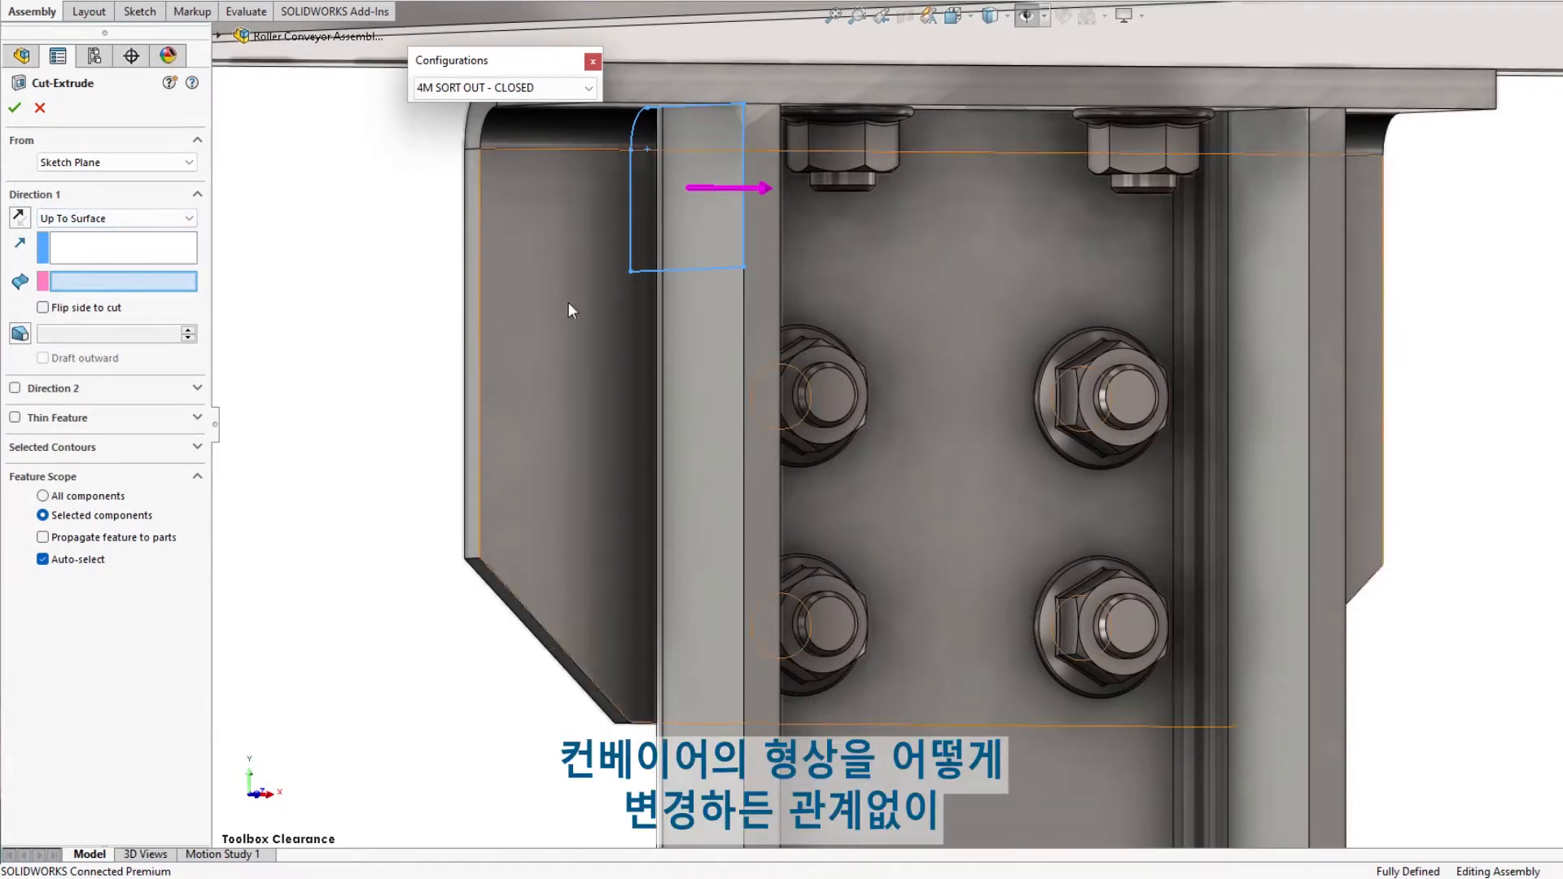
{"action": "right_click", "coordinate": [1343, 311]}
{"action": "left_click", "coordinate": [1384, 388]}
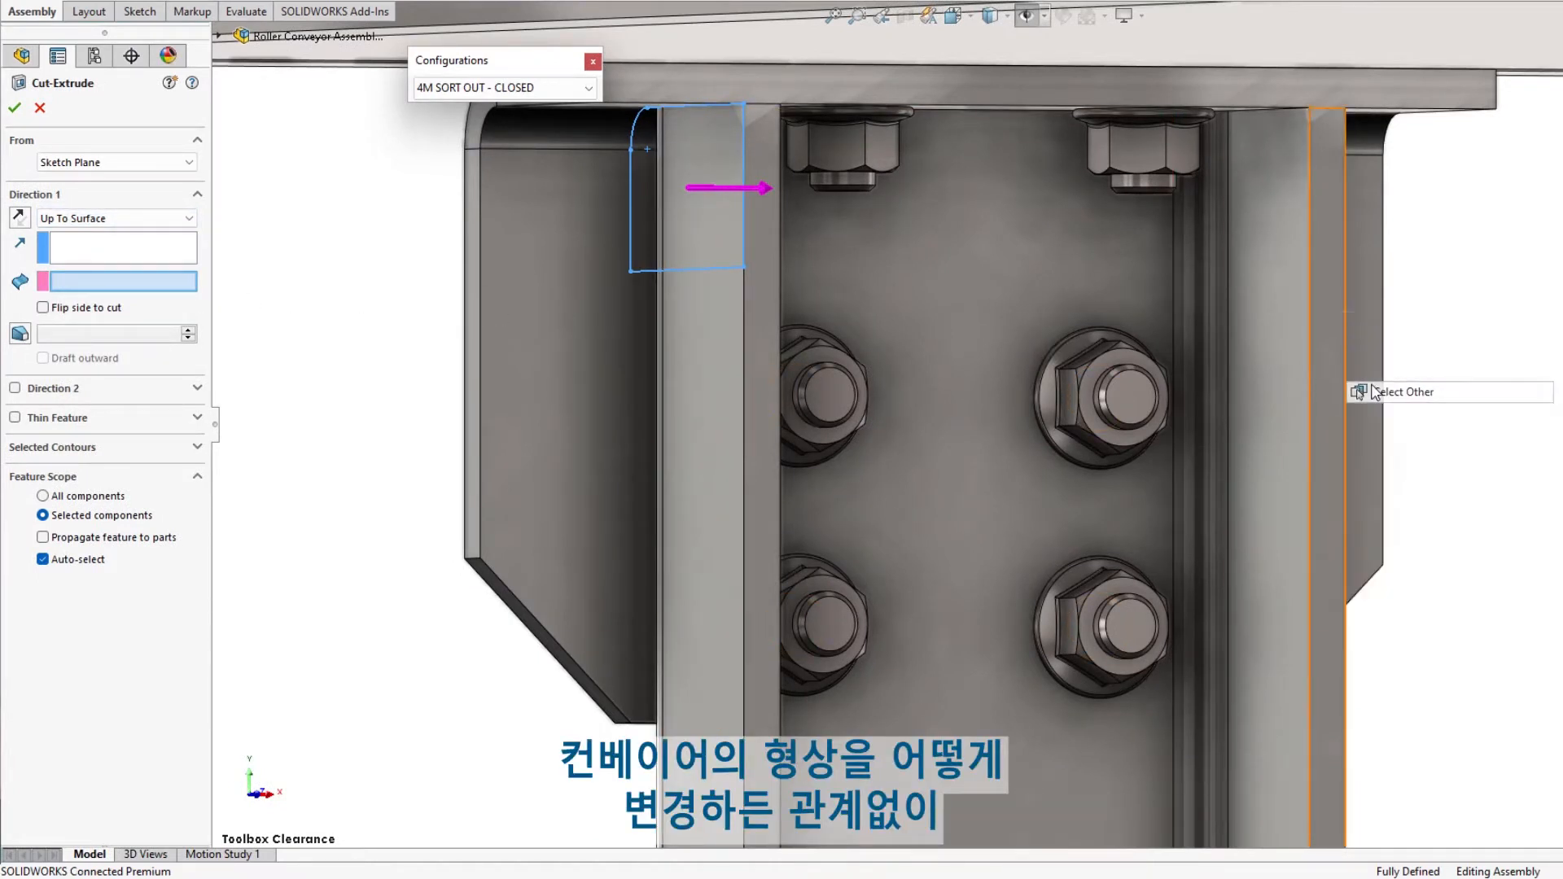
{"action": "left_click", "coordinate": [1418, 421]}
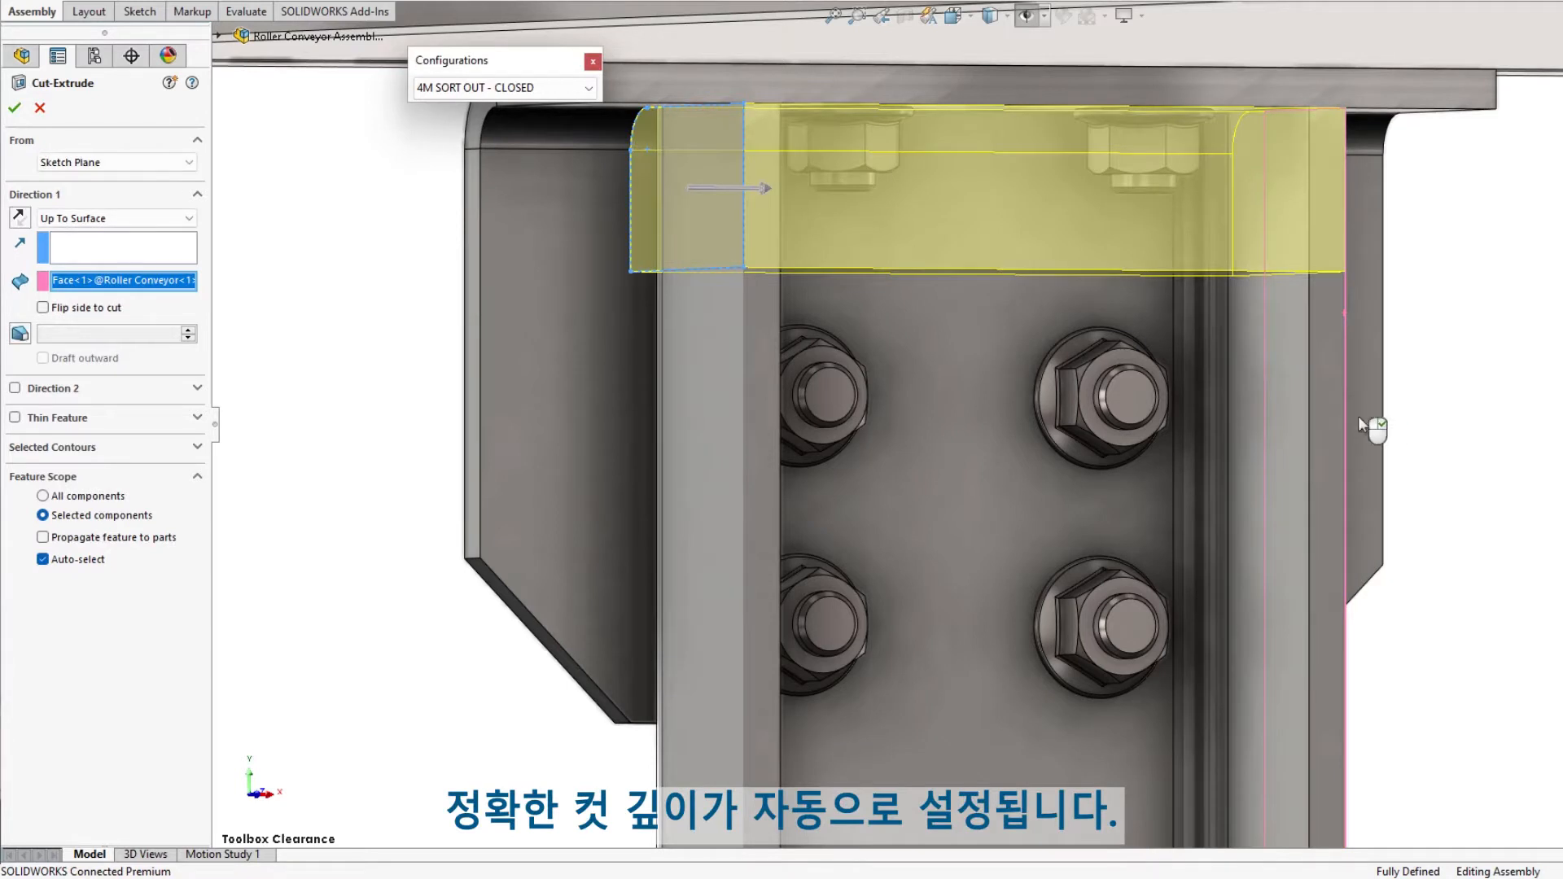
Limit the cut to manually chosen leg and bracket components without Auto-select, propagate it to parts and complete it keeping all bodies
{"action": "left_click", "coordinate": [98, 559]}
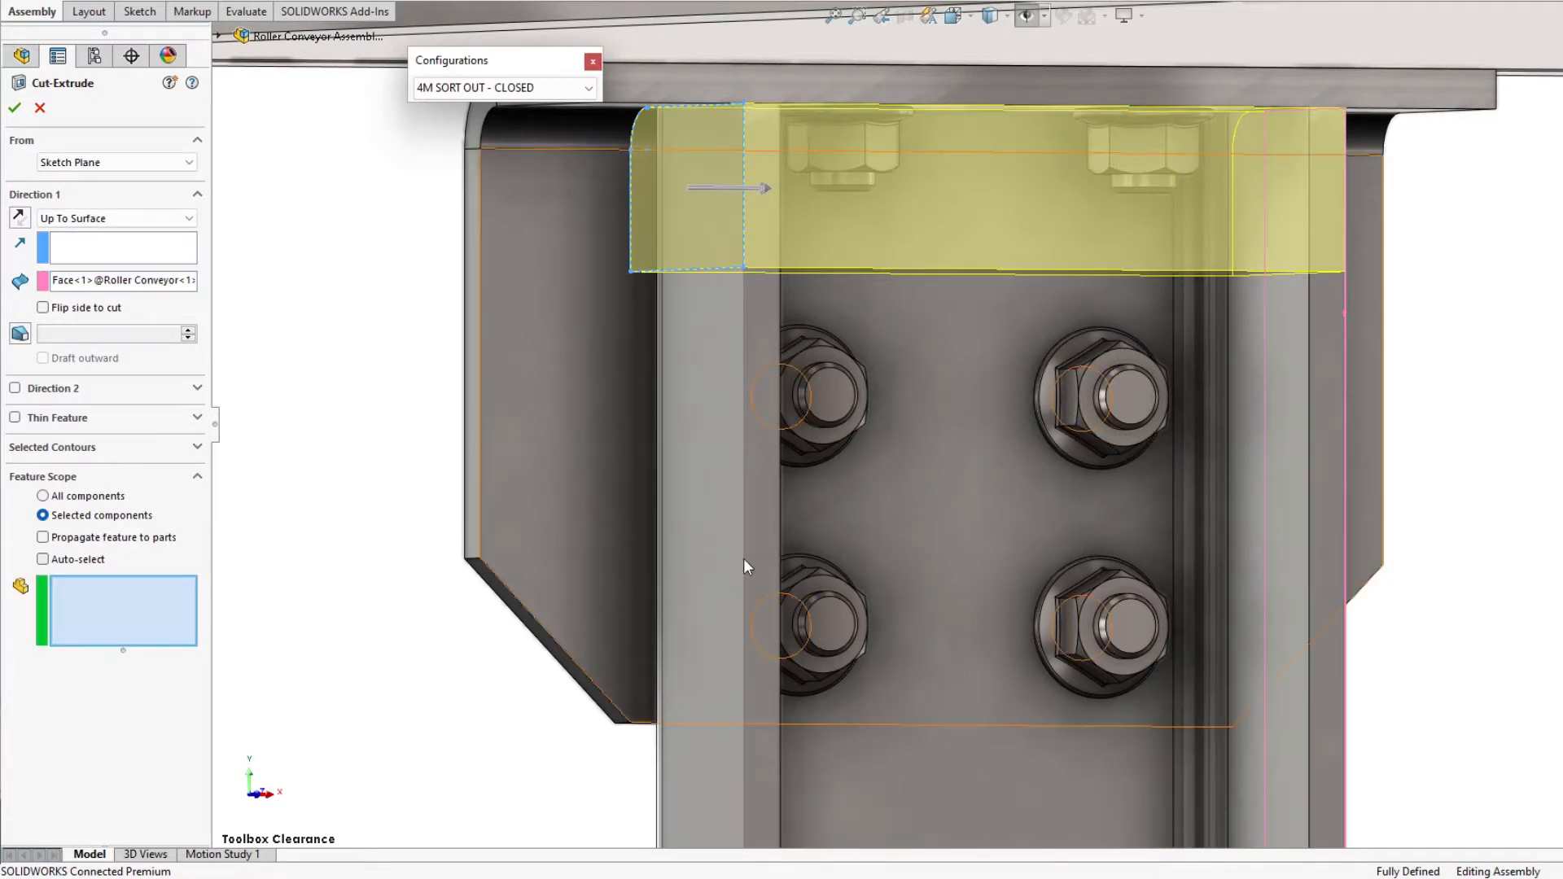
{"action": "left_click_drag", "start_coordinate": [356, 88], "coordinate": [356, 88]}
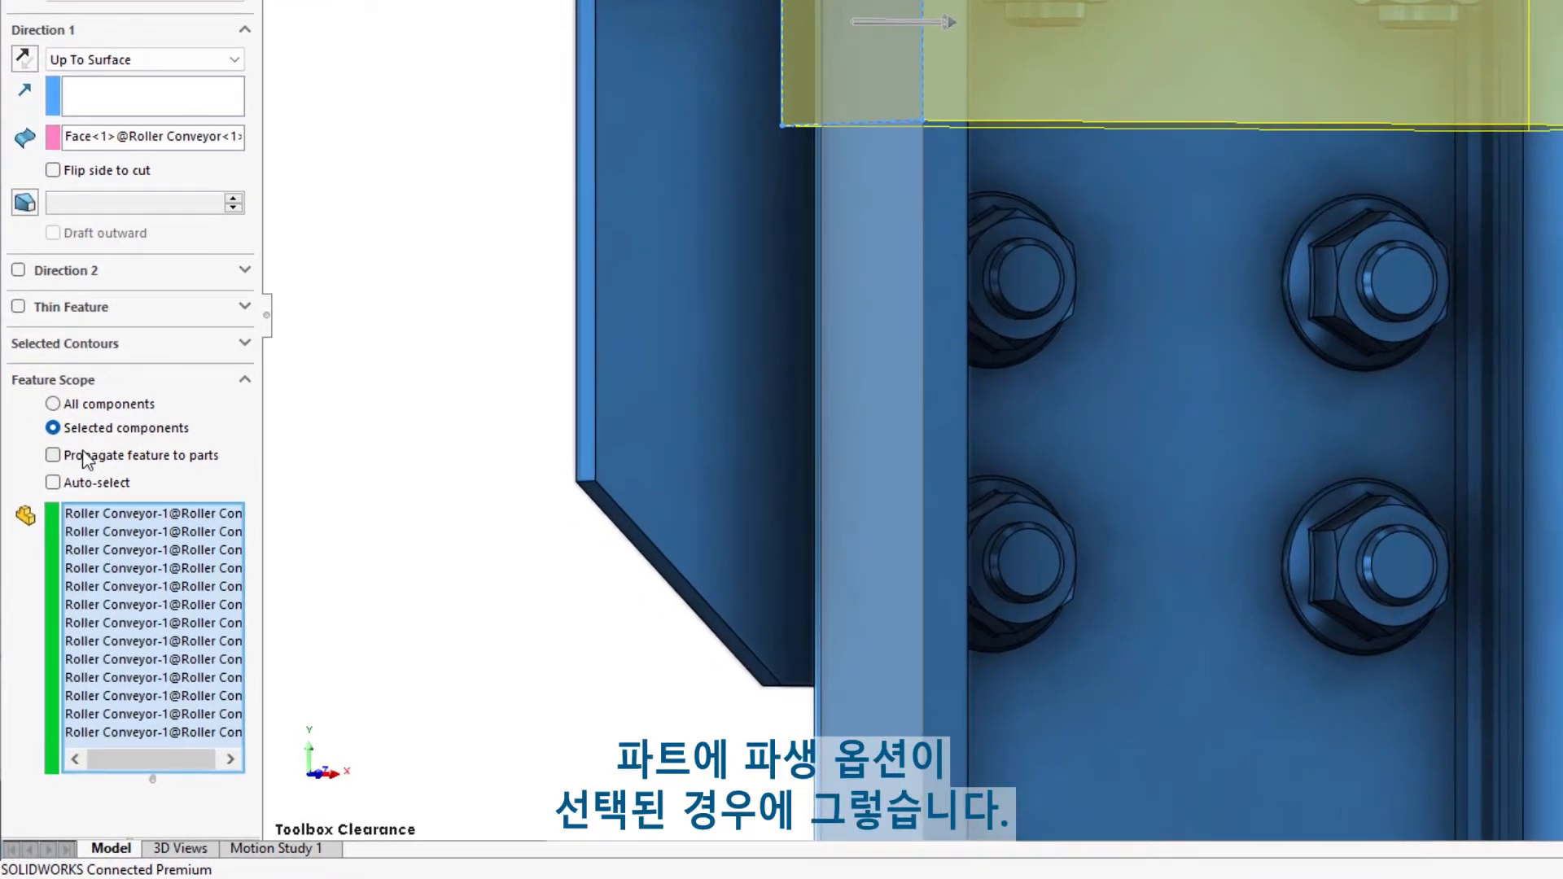
{"action": "left_click", "coordinate": [85, 459]}
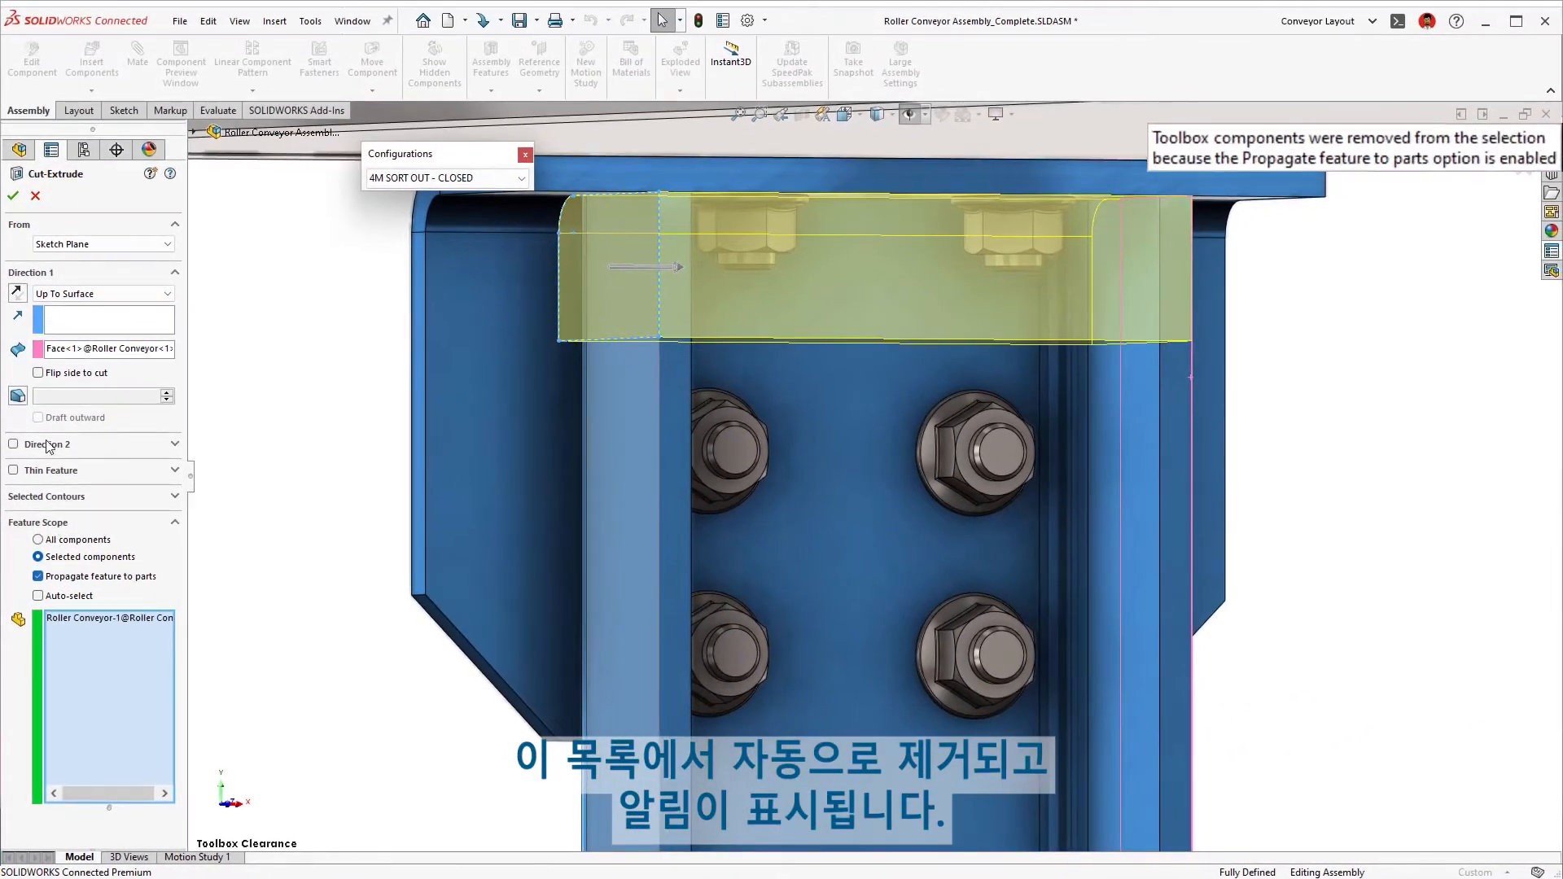
{"action": "left_click", "coordinate": [12, 197]}
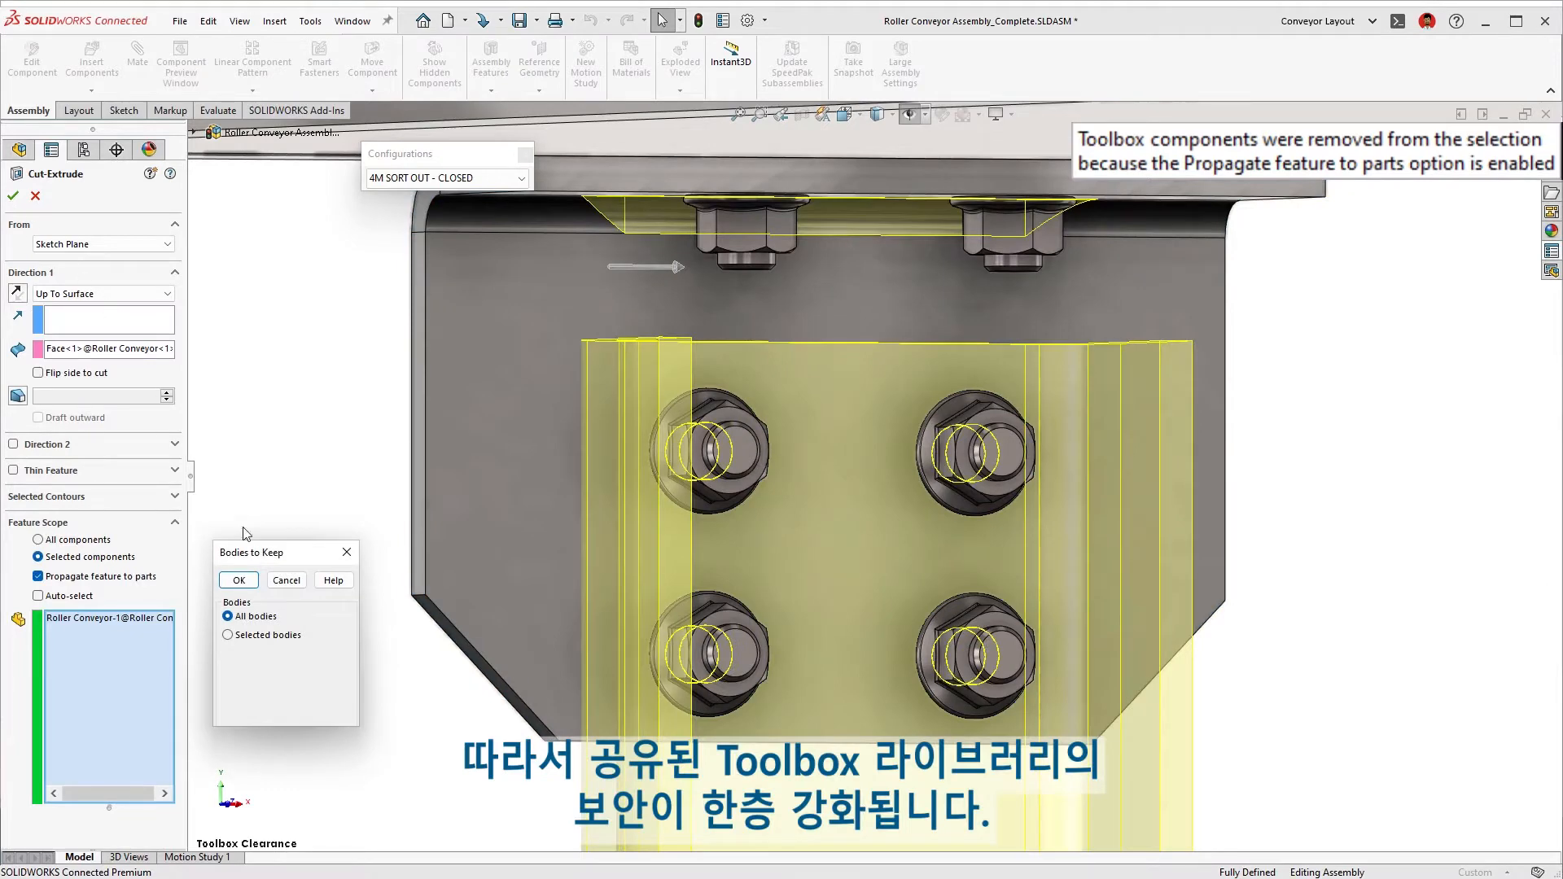
{"action": "left_click", "coordinate": [249, 582]}
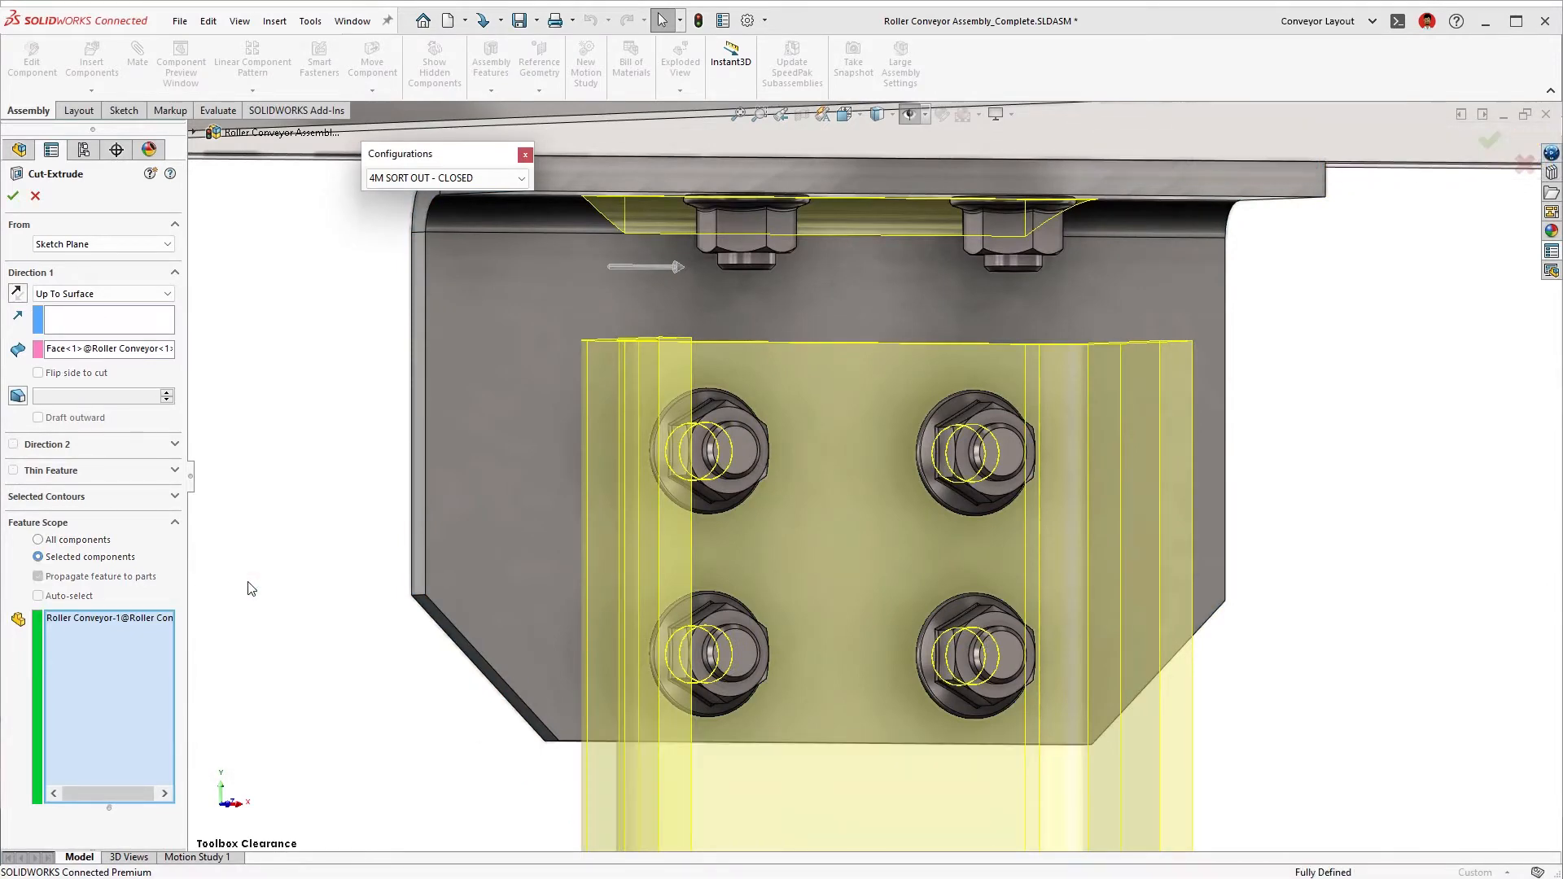
{"action": "key", "text": "Return"}
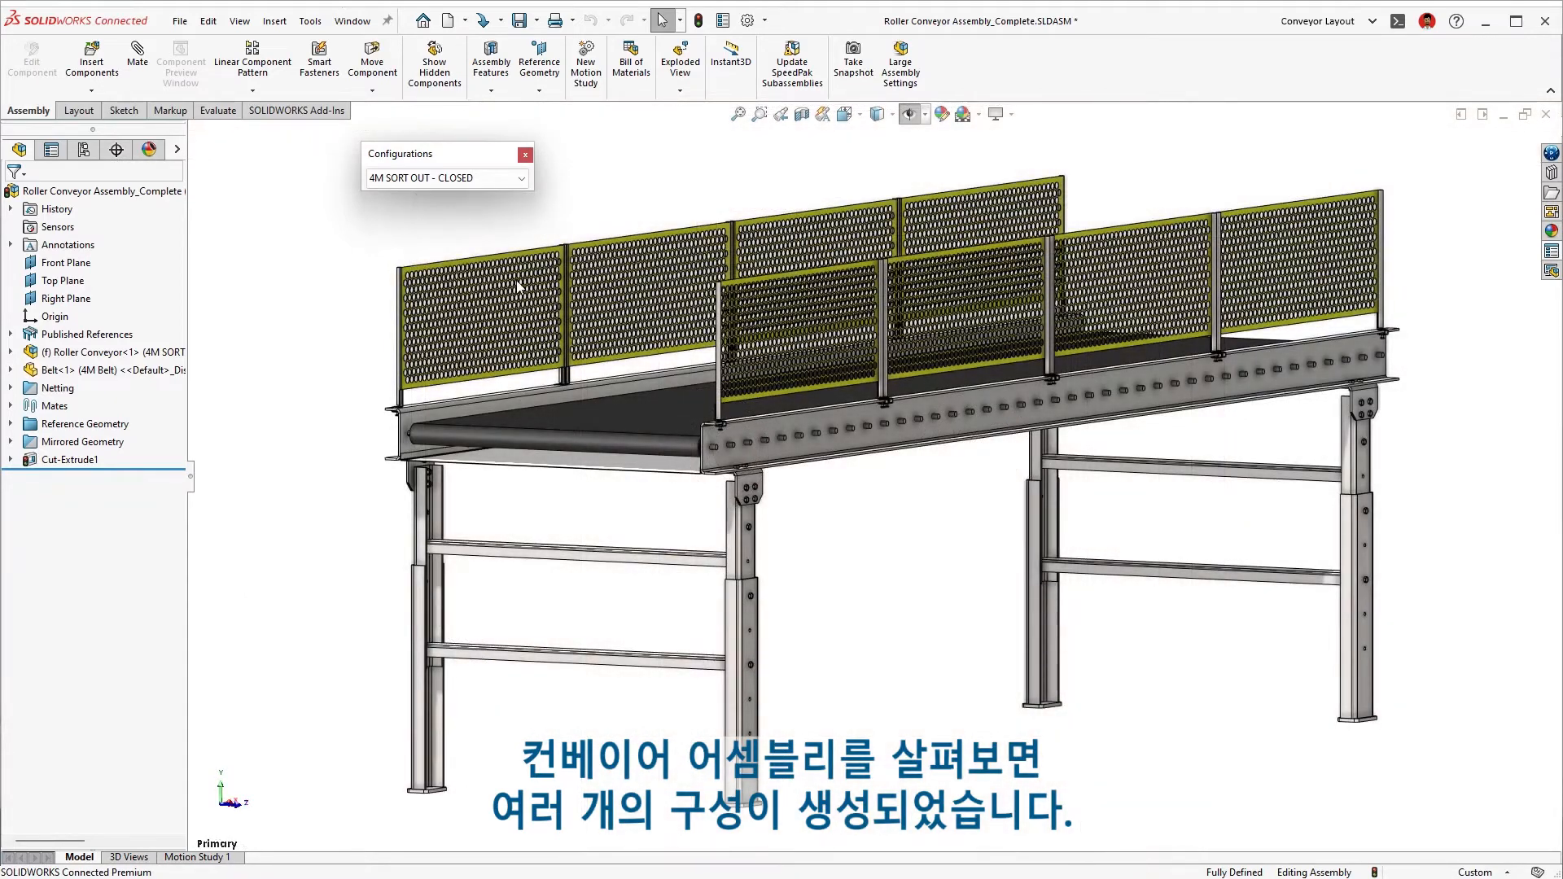
Compare the published magnetic mate connection points in the 8M SORT OUT - OPEN and 4M SORT OUT - CLOSED configurations
{"action": "left_click", "coordinate": [477, 181]}
{"action": "left_click", "coordinate": [477, 232]}
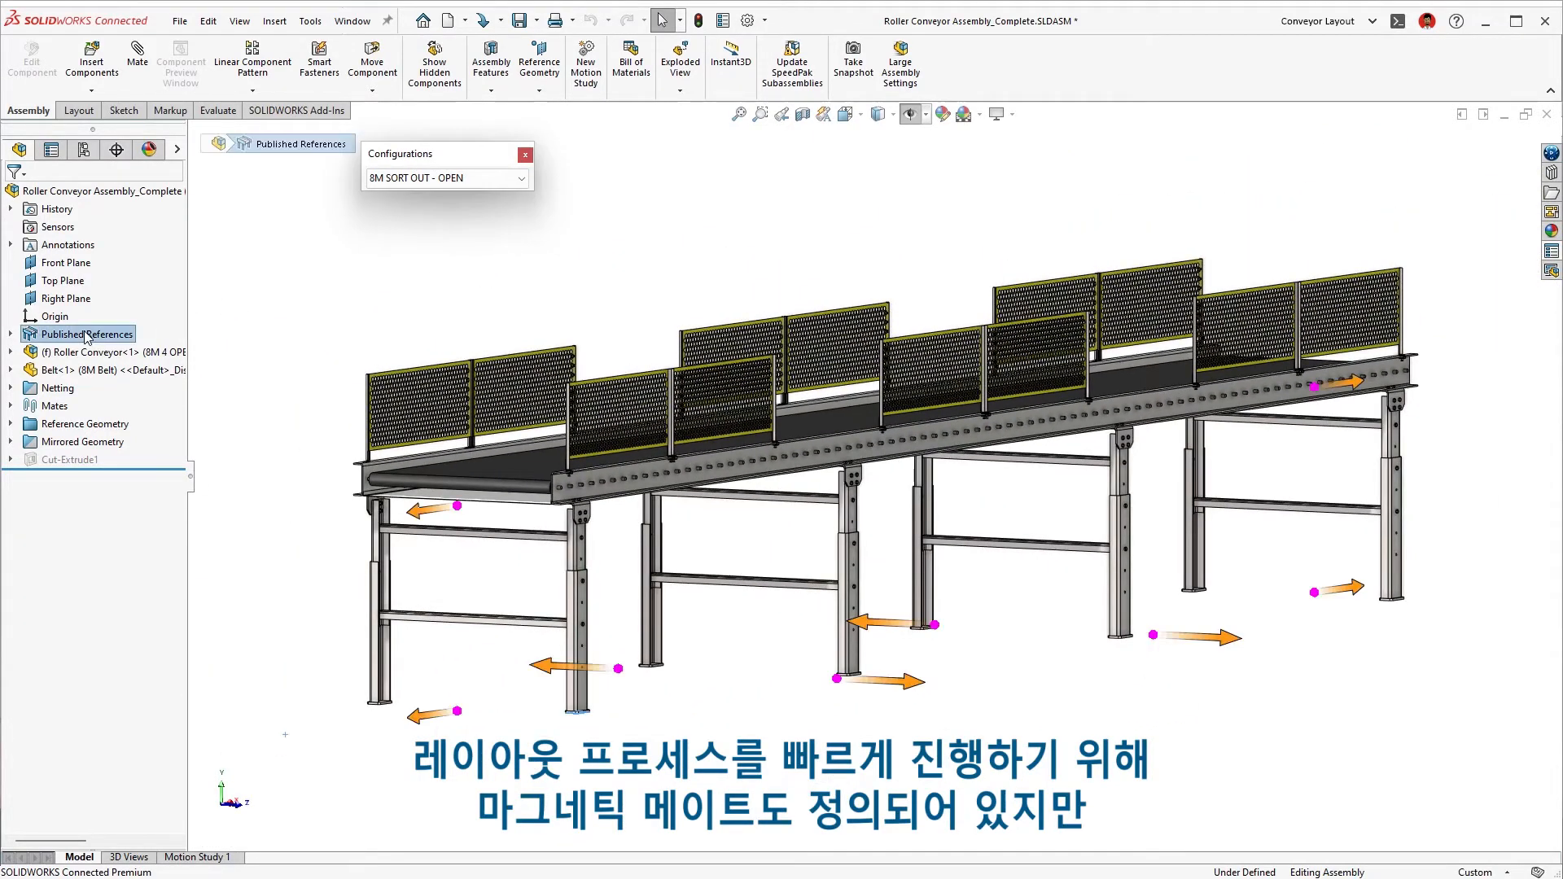
{"action": "left_click", "coordinate": [442, 209]}
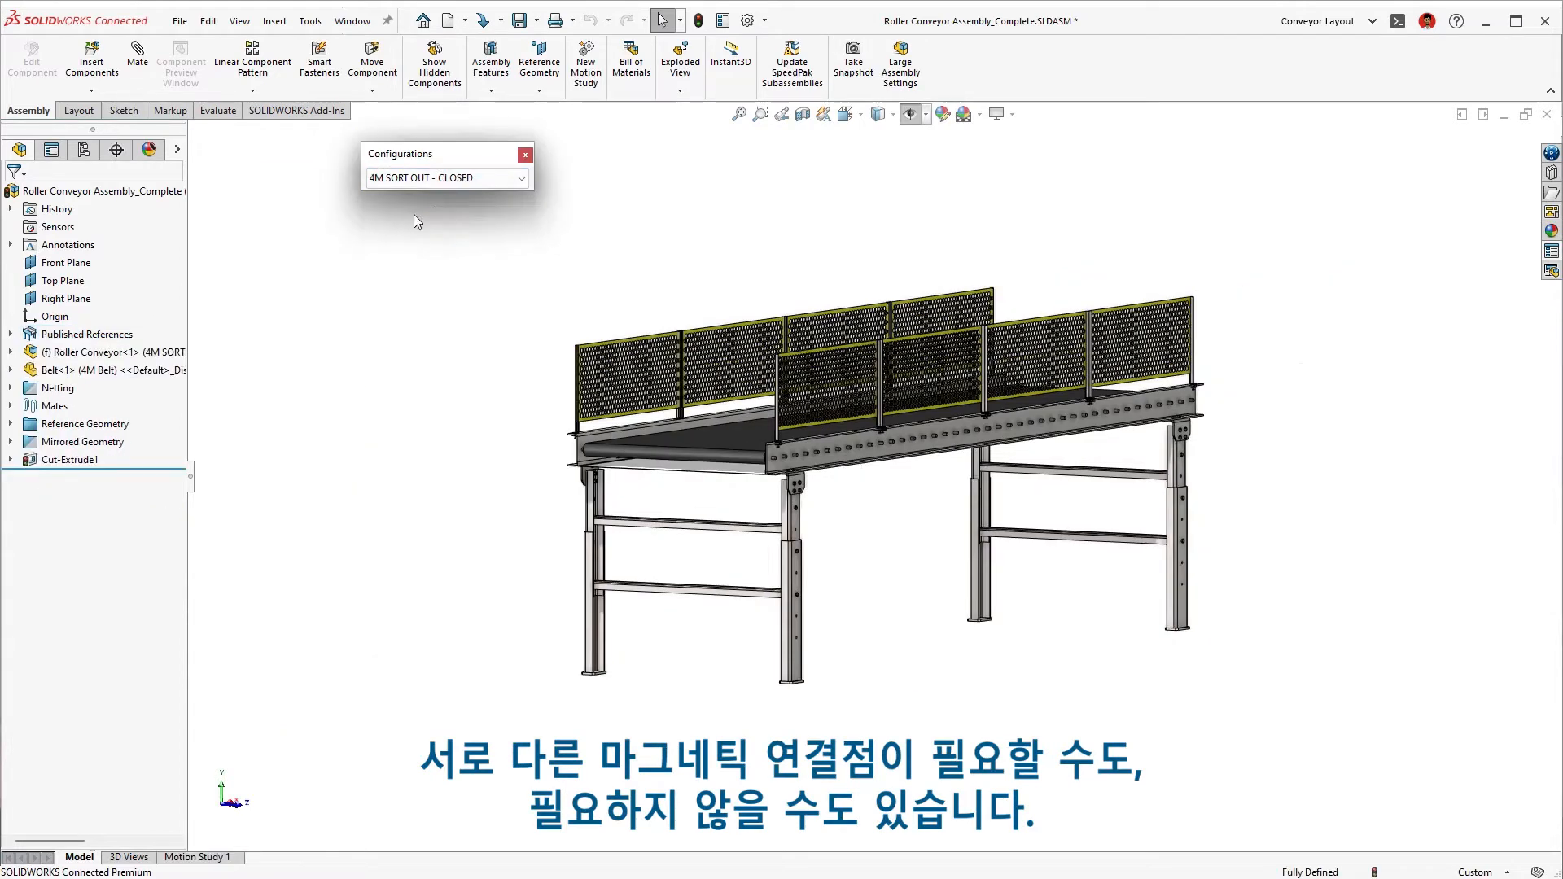
{"action": "left_click", "coordinate": [86, 335]}
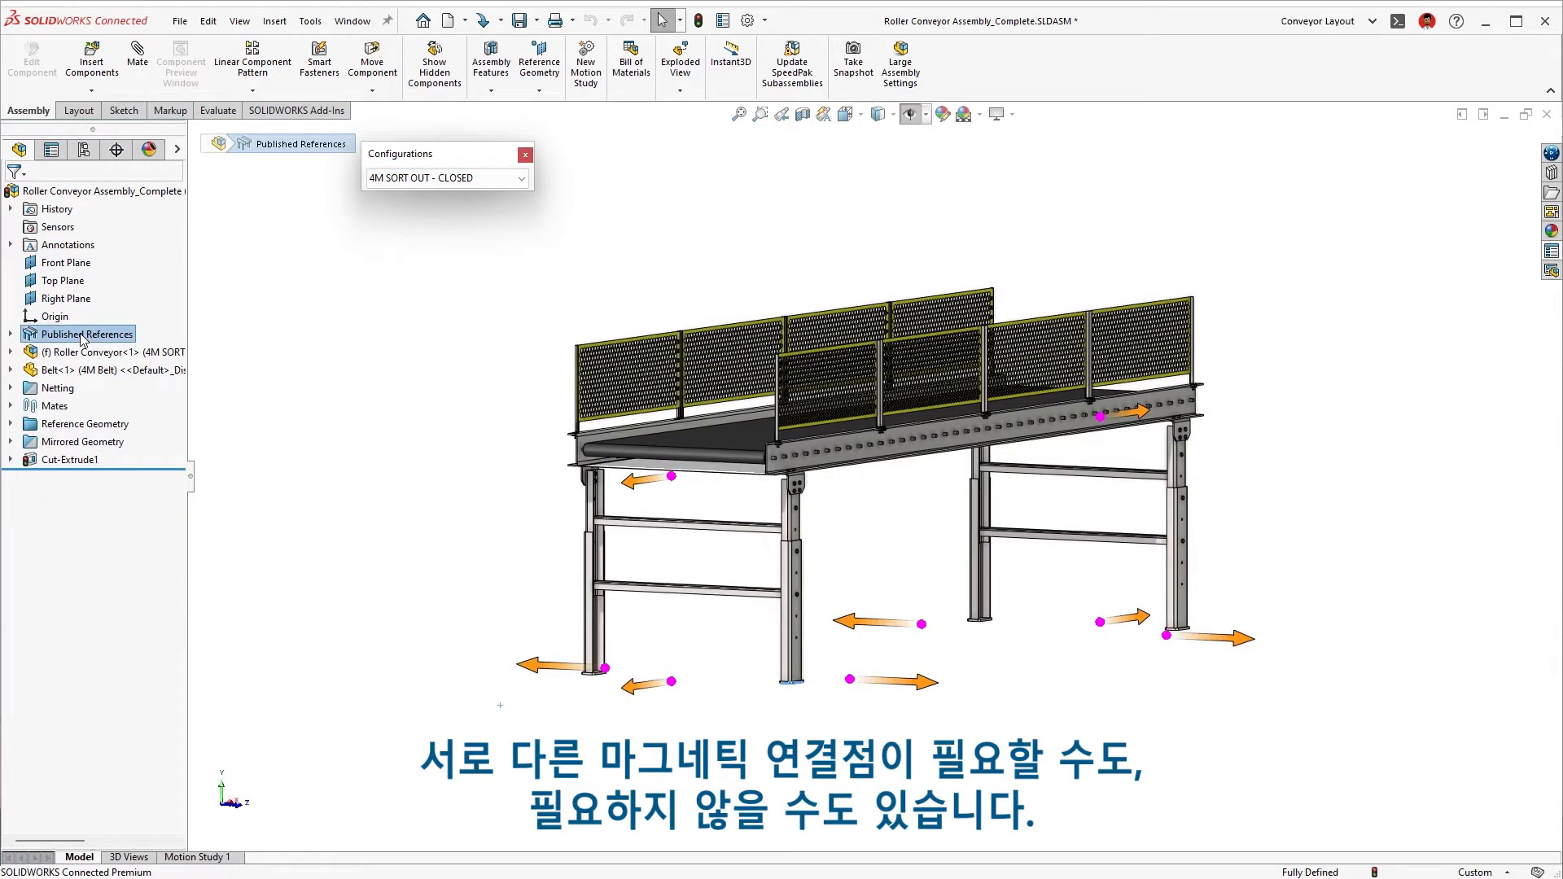
Suppress the published connection points Sort Conveyor 1 through Sort Conveyor 4 in the 4M SORT OUT - CLOSED configuration
{"action": "left_click", "coordinate": [9, 335]}
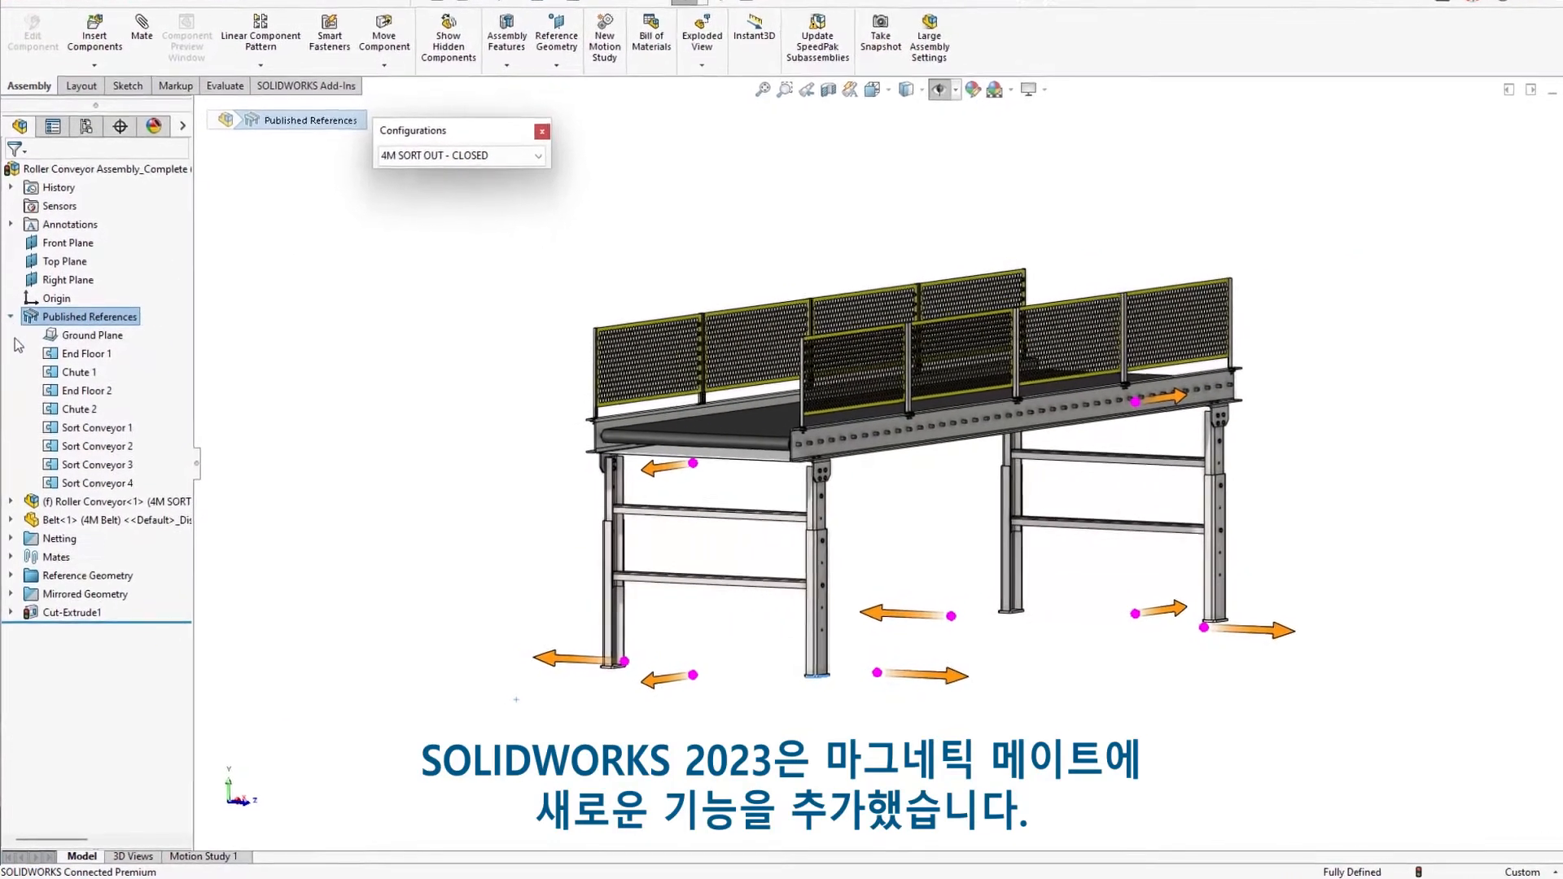
{"action": "left_click", "coordinate": [90, 427]}
{"action": "left_click", "coordinate": [65, 485], "text": "shift"}
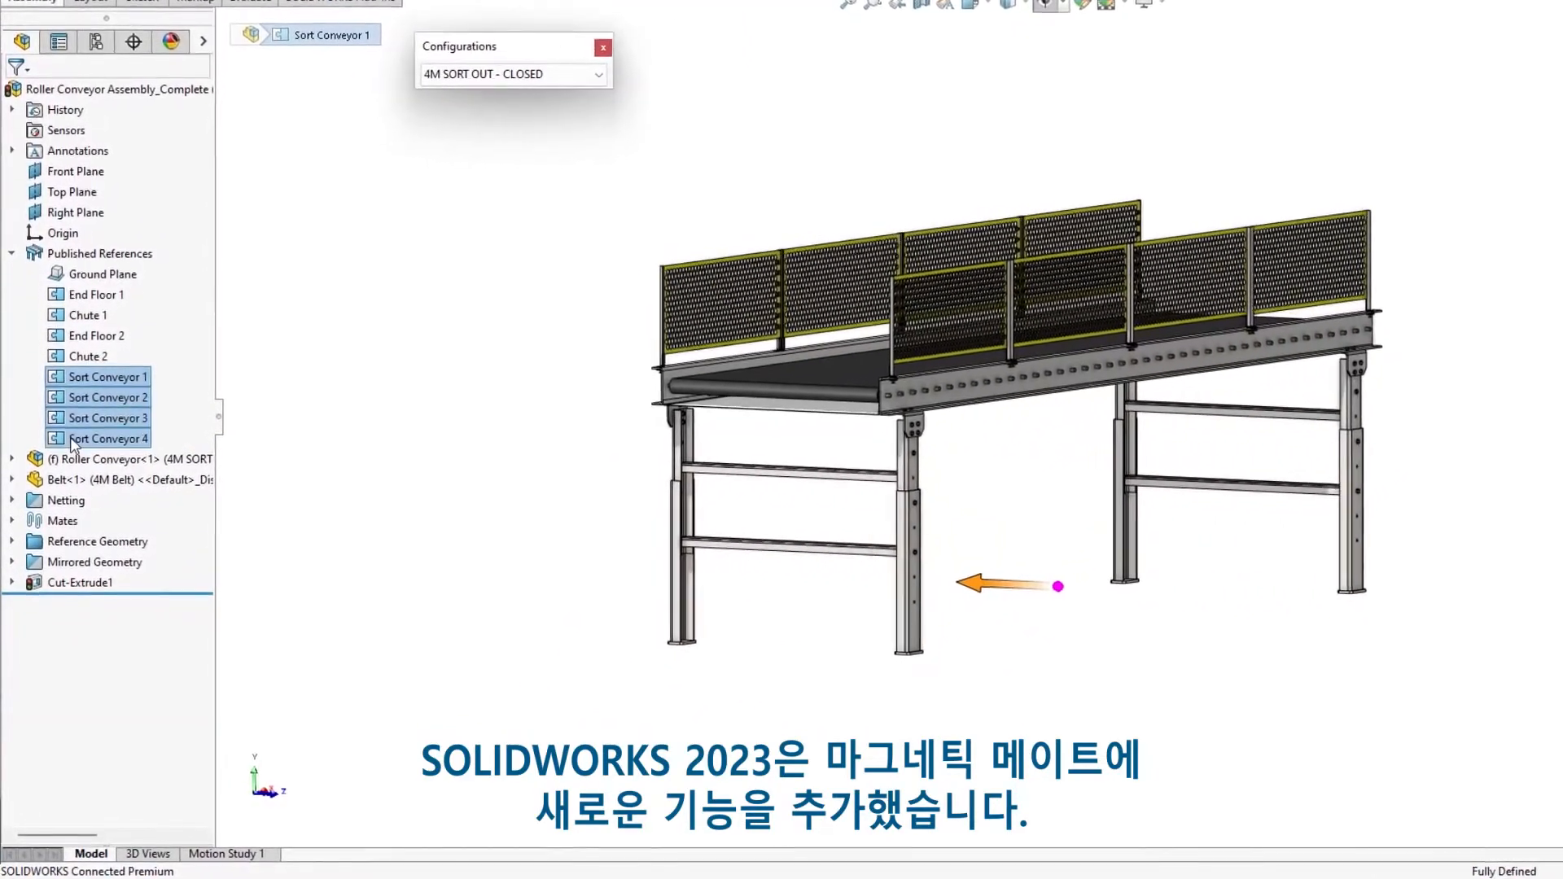
{"action": "right_click", "coordinate": [73, 431]}
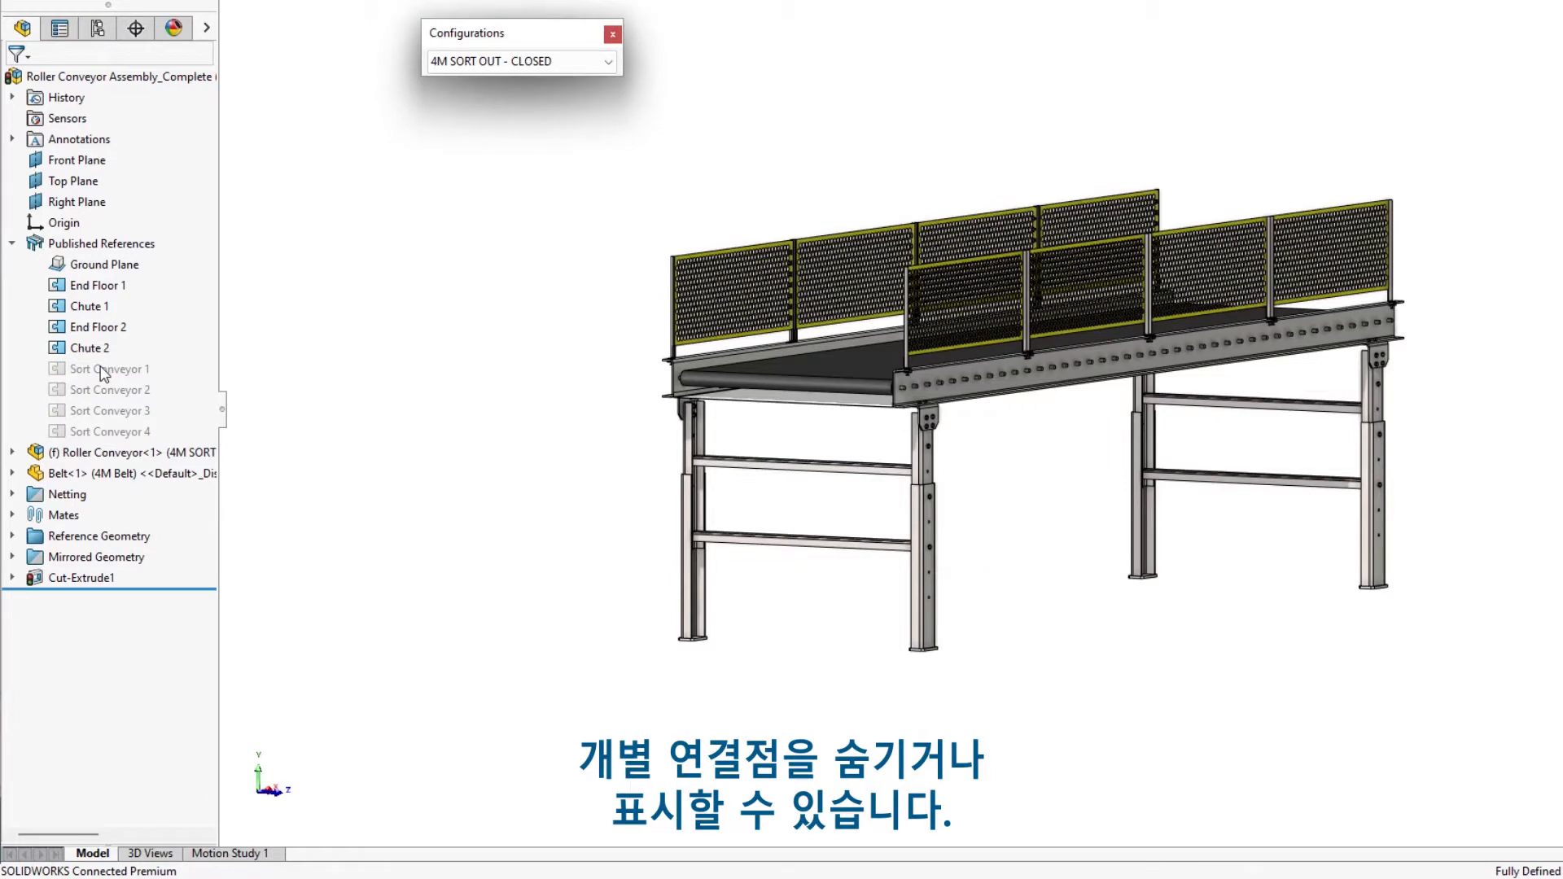
Switch to the Sorting Facility Layout assembly and try placing Roller Conveyor Assembly_Complete in the 4M SORT OUT - CLOSED configuration by its connection points
{"action": "key", "text": "ctrl+Tab"}
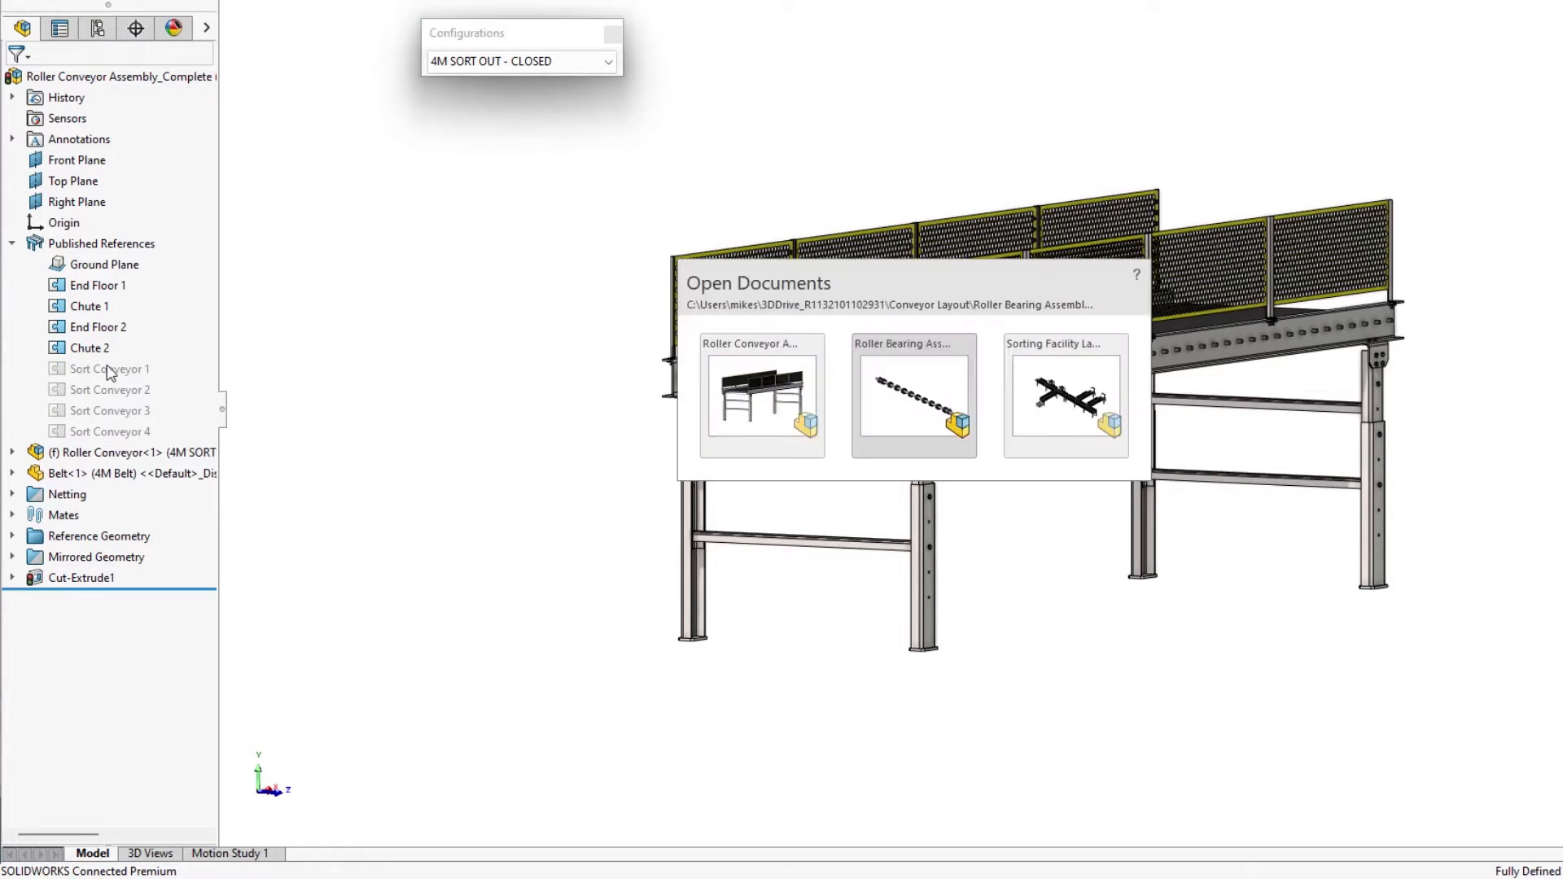
{"action": "left_click", "coordinate": [1059, 387]}
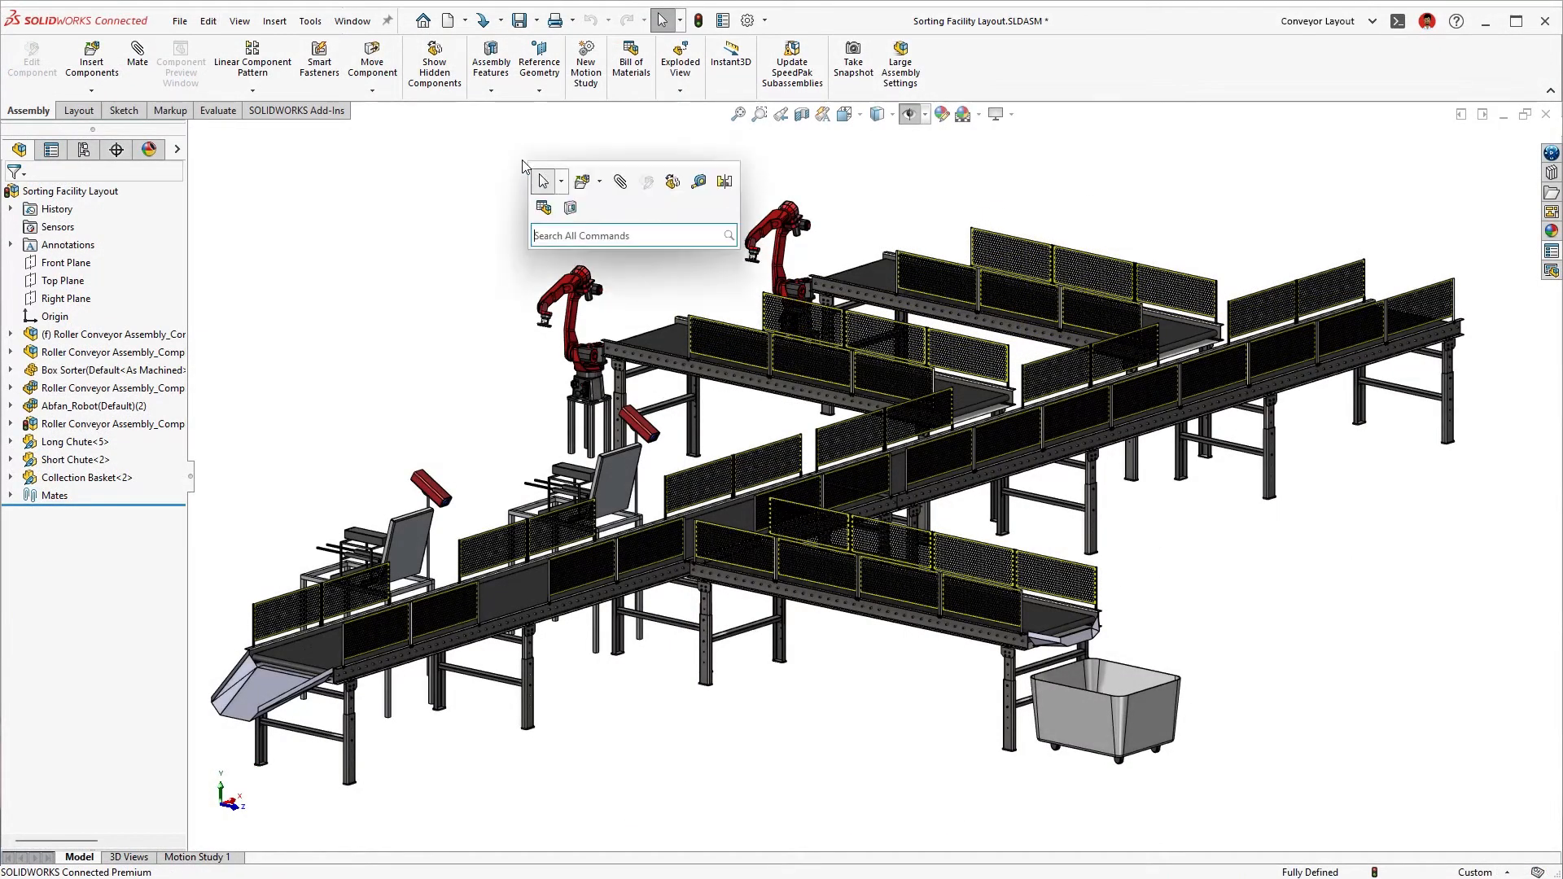
{"action": "left_click", "coordinate": [581, 183]}
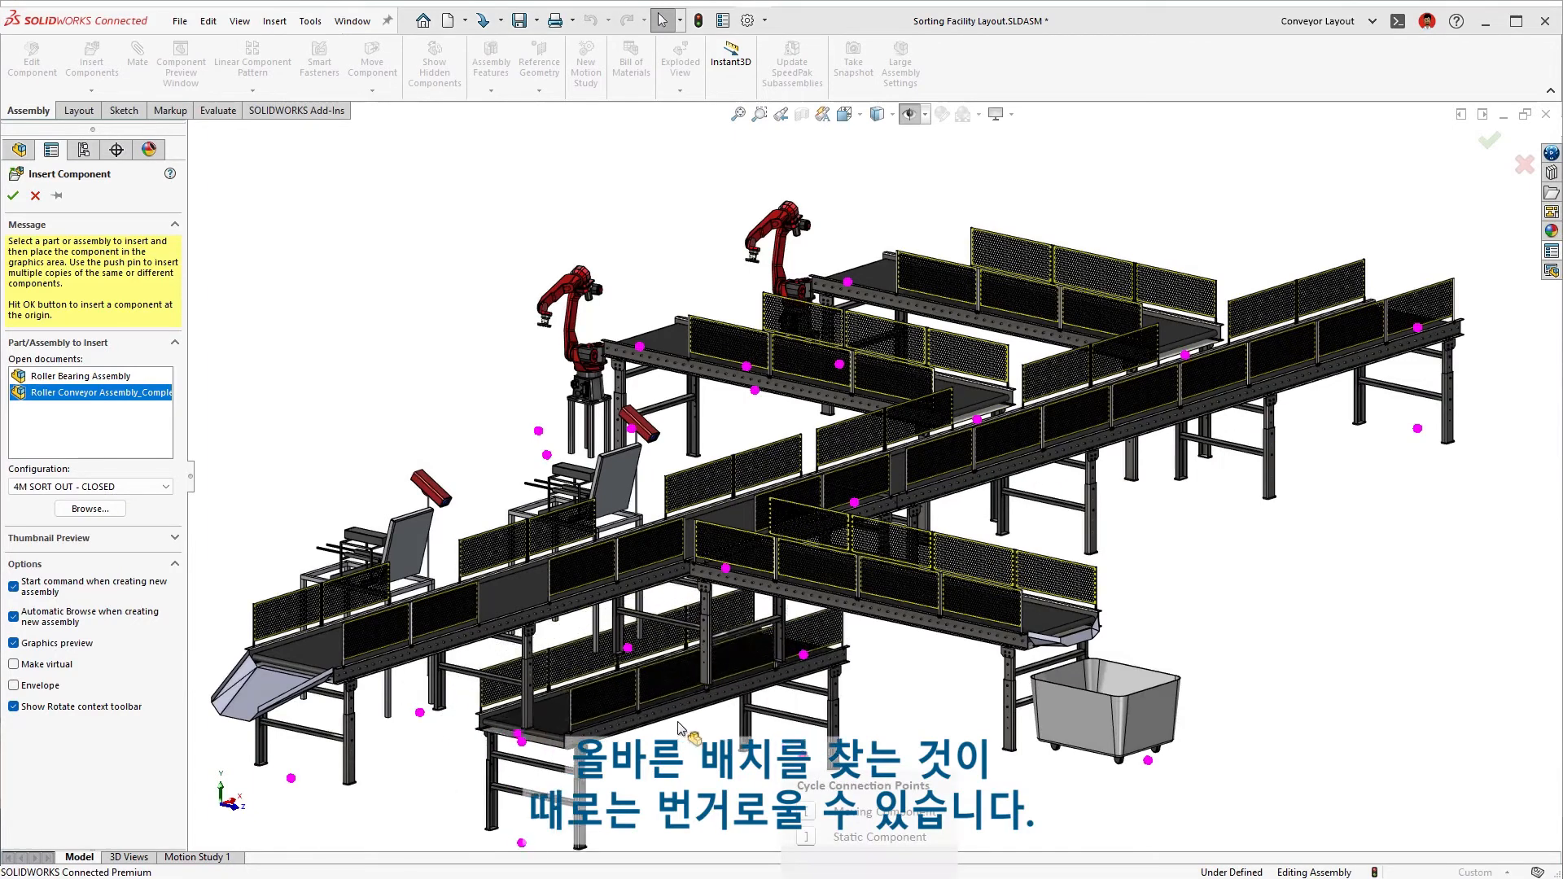
{"action": "left_click", "coordinate": [805, 560]}
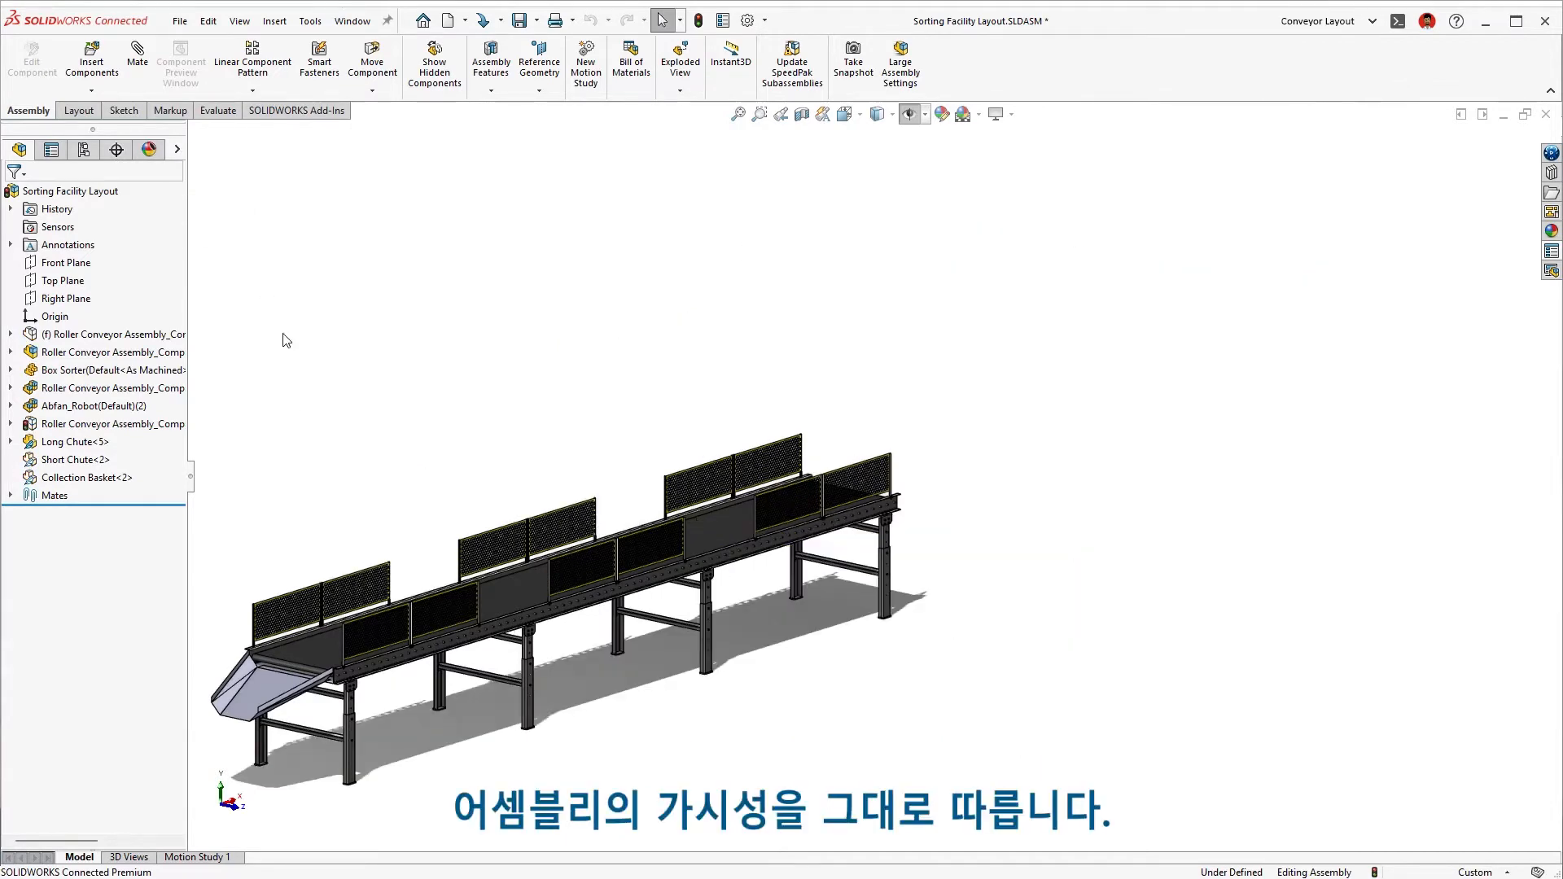
With only the main conveyor shown, insert the 4M SORT OUT - CLOSED roller conveyor and attach it to the conveyor's free side opening nearest the chute
{"action": "middle_click_drag", "start_coordinate": [285, 341], "coordinate": [461, 285], "text": "ctrl"}
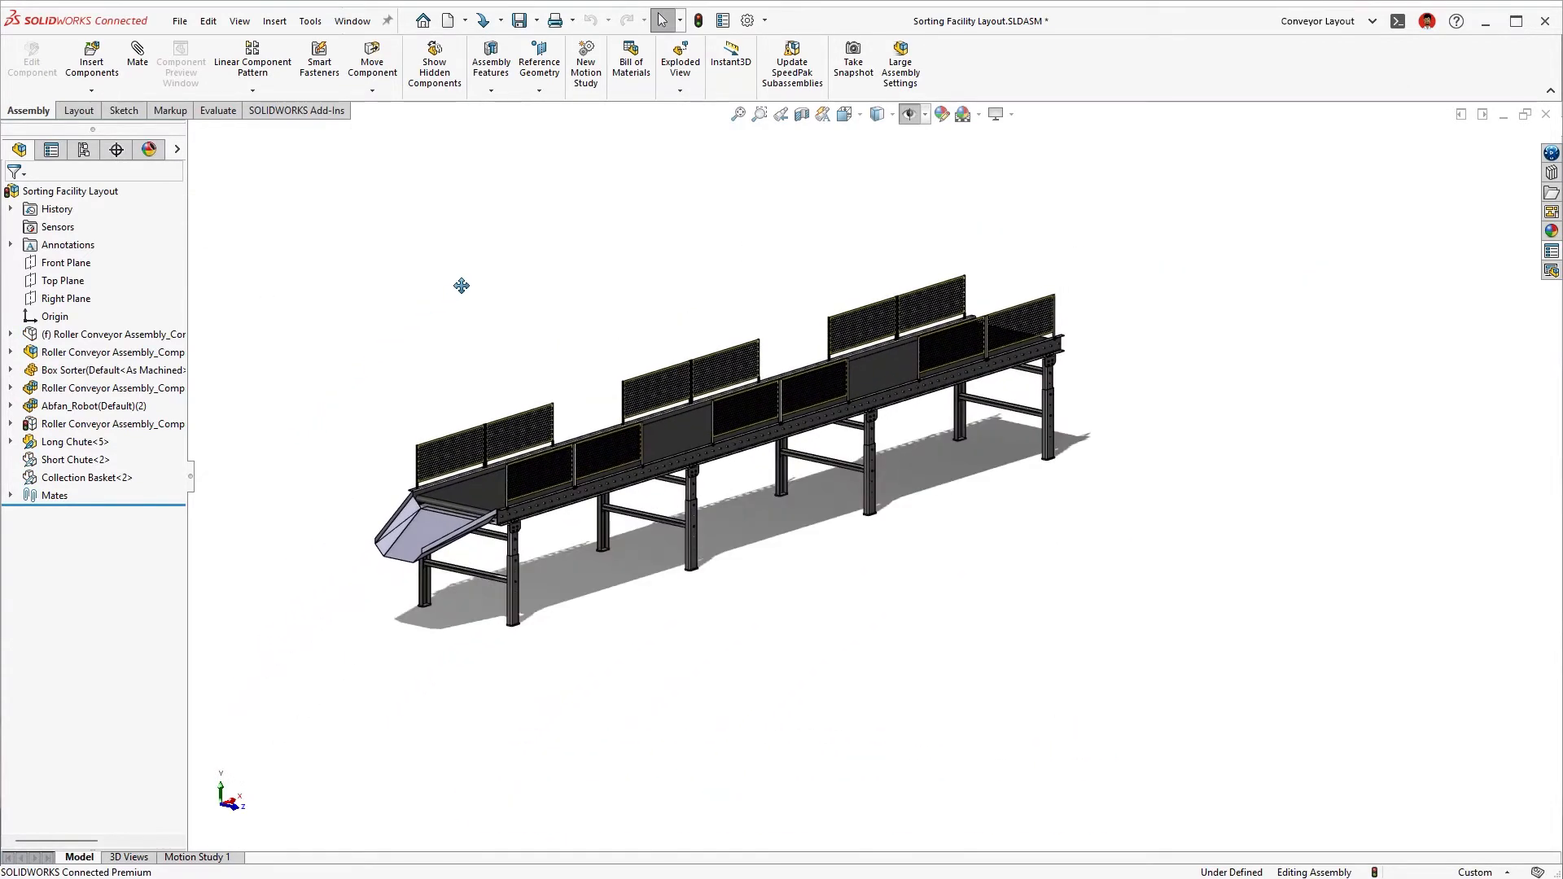
{"action": "key", "text": "s"}
{"action": "left_click", "coordinate": [521, 308]}
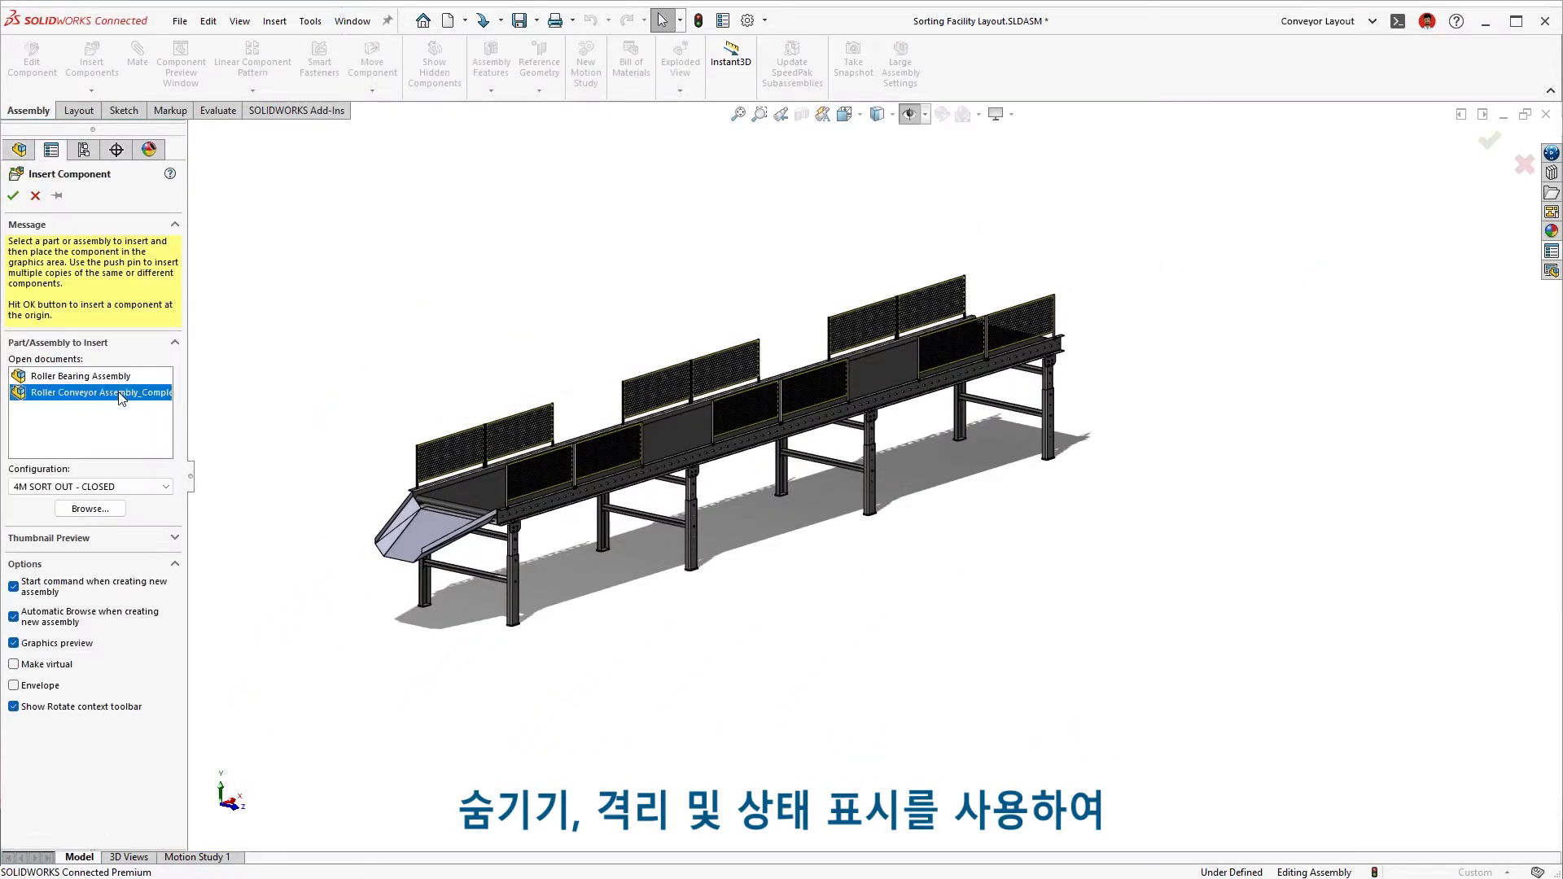
{"action": "left_click", "coordinate": [764, 586]}
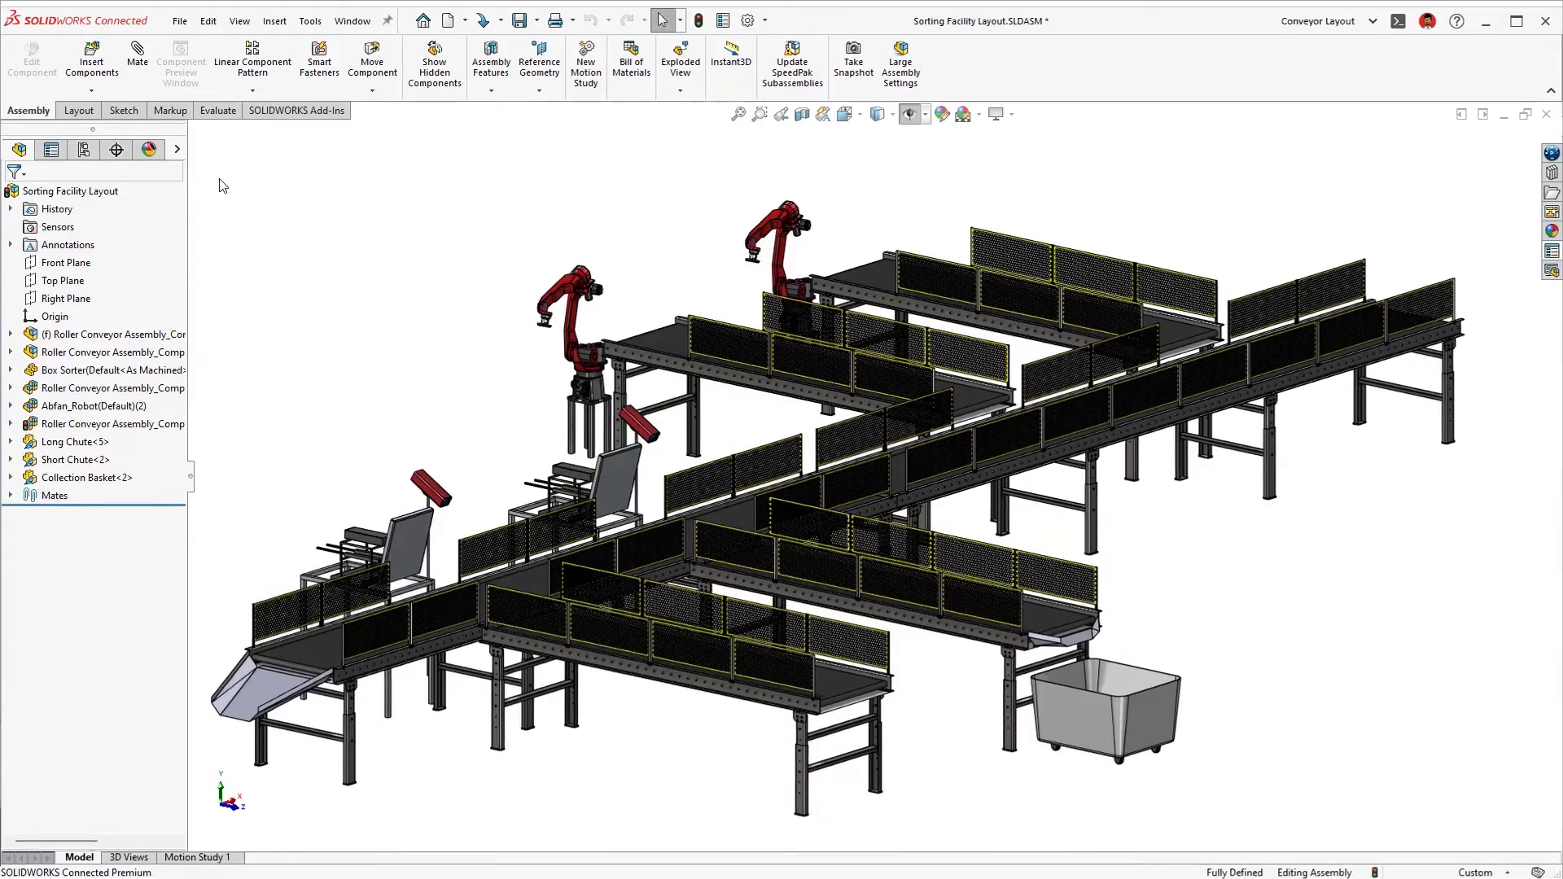
Start Assembly Visualization for the sorting layout, widen its list and show Total Weight in place of Mass
{"action": "left_click", "coordinate": [219, 113]}
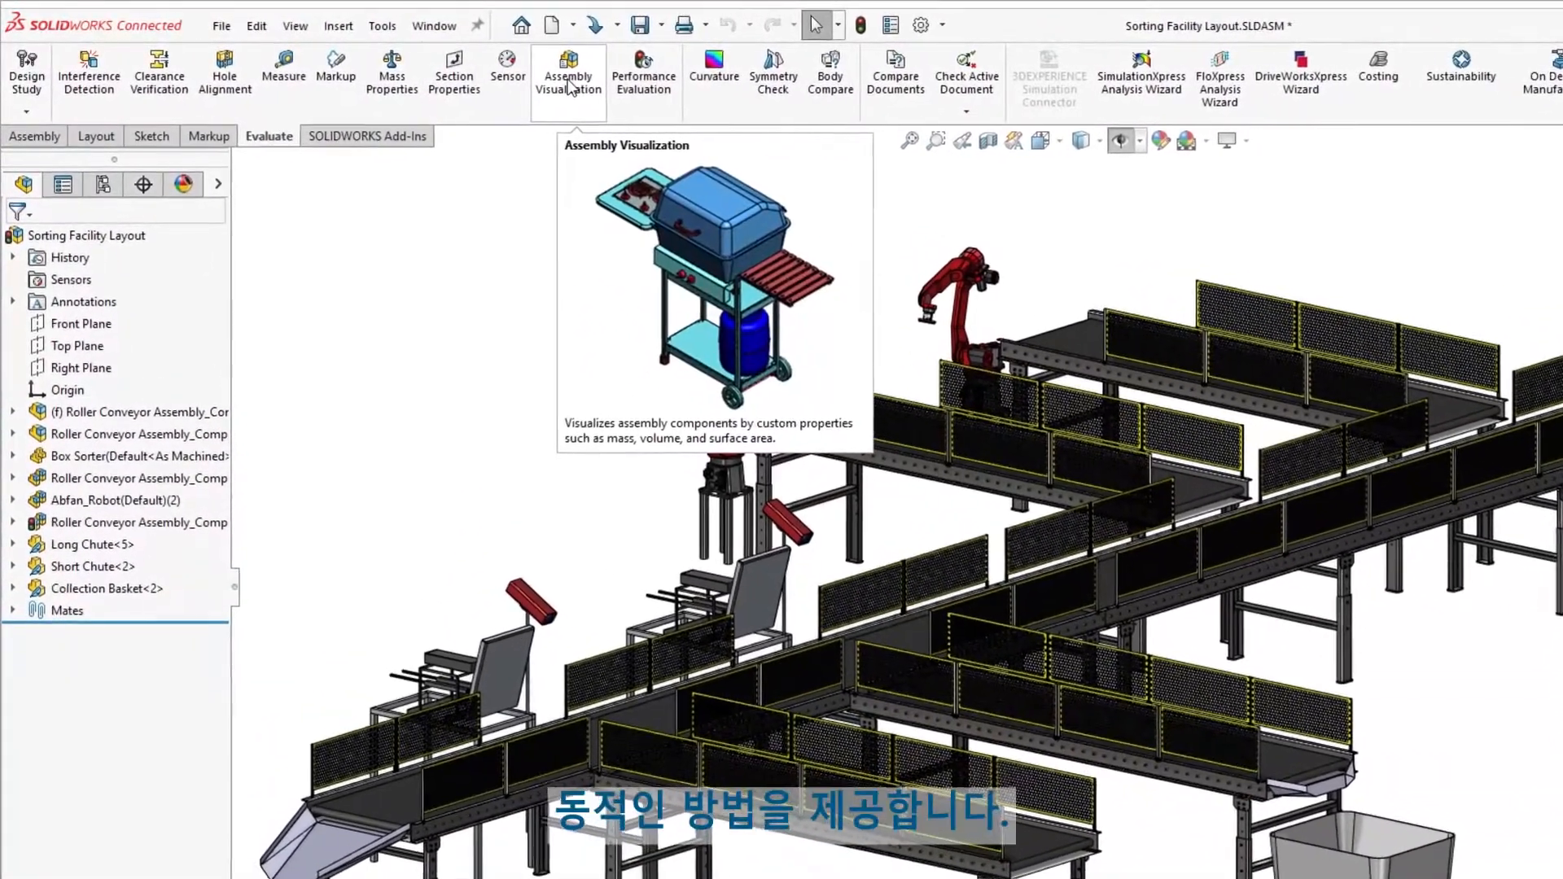
{"action": "left_click", "coordinate": [571, 83]}
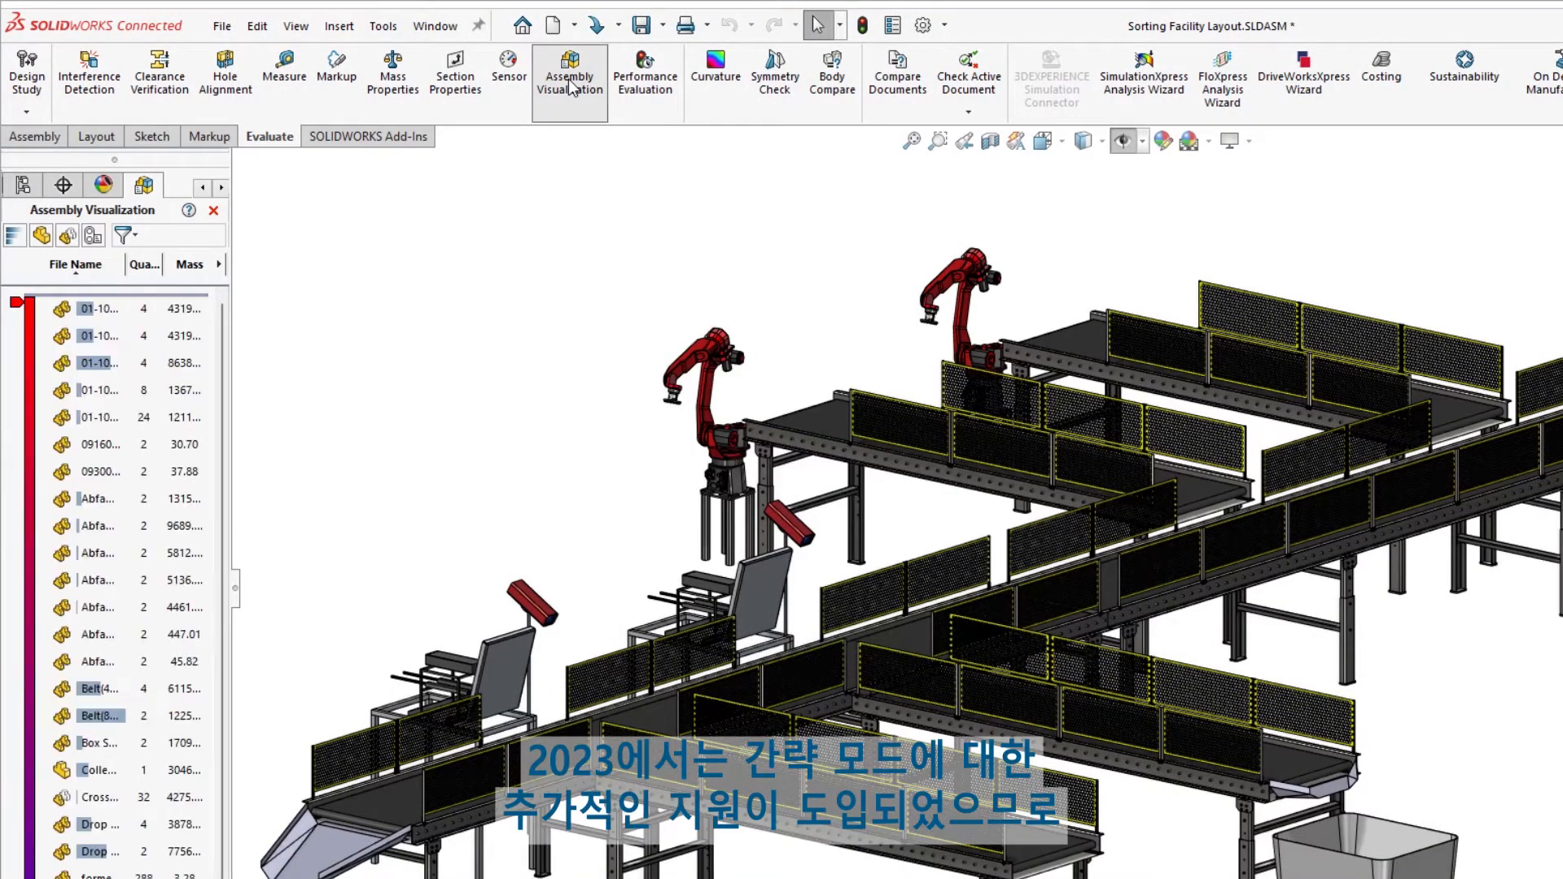
{"action": "left_click_drag", "start_coordinate": [236, 592], "coordinate": [465, 587]}
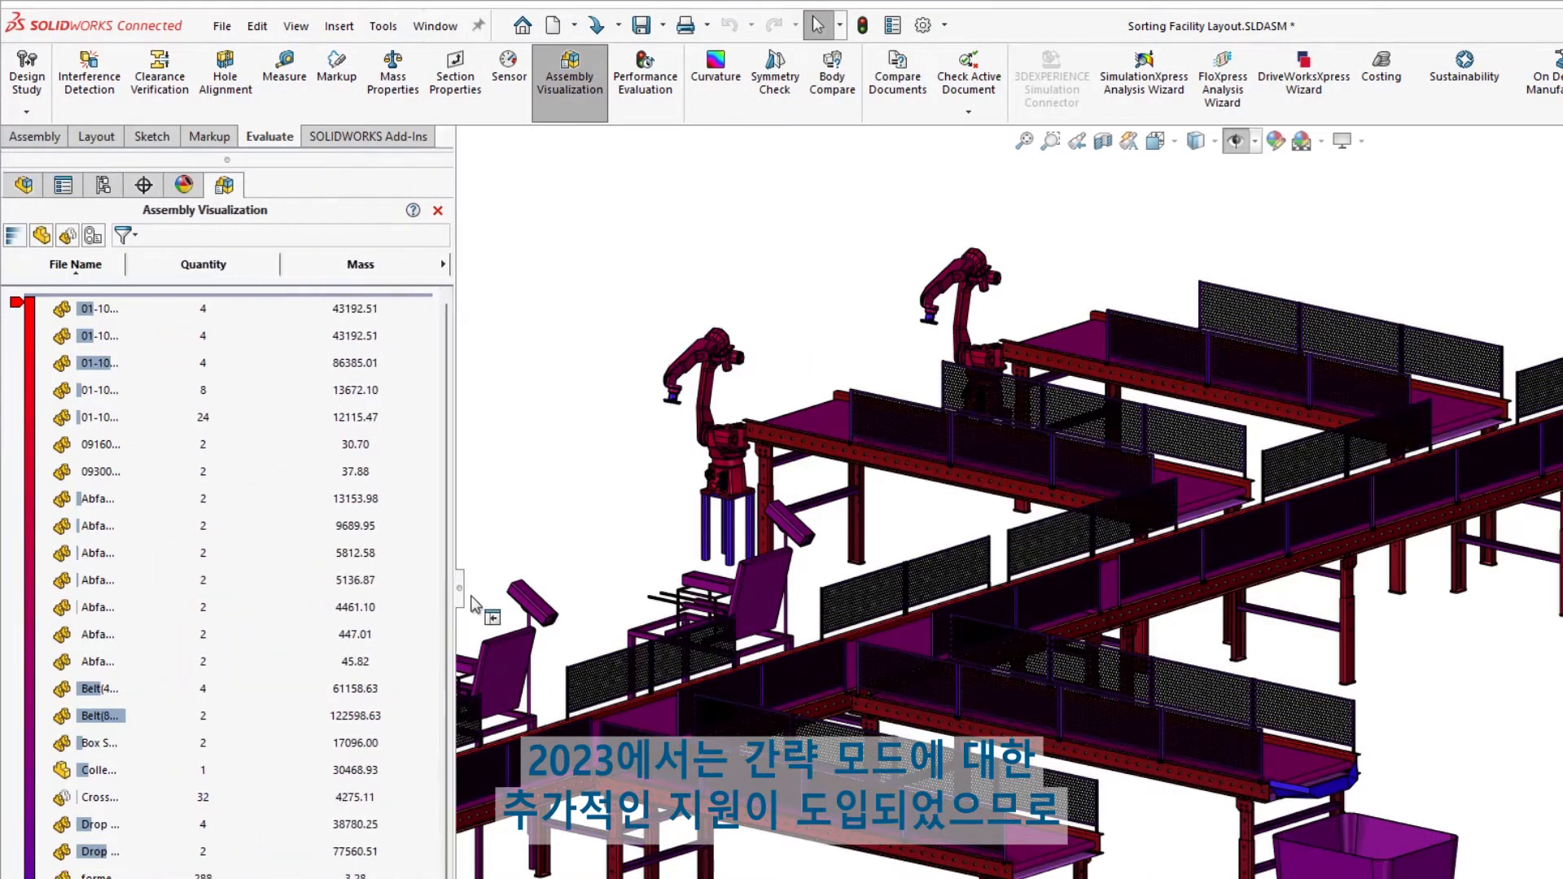
{"action": "left_click", "coordinate": [452, 264]}
{"action": "left_click", "coordinate": [493, 265]}
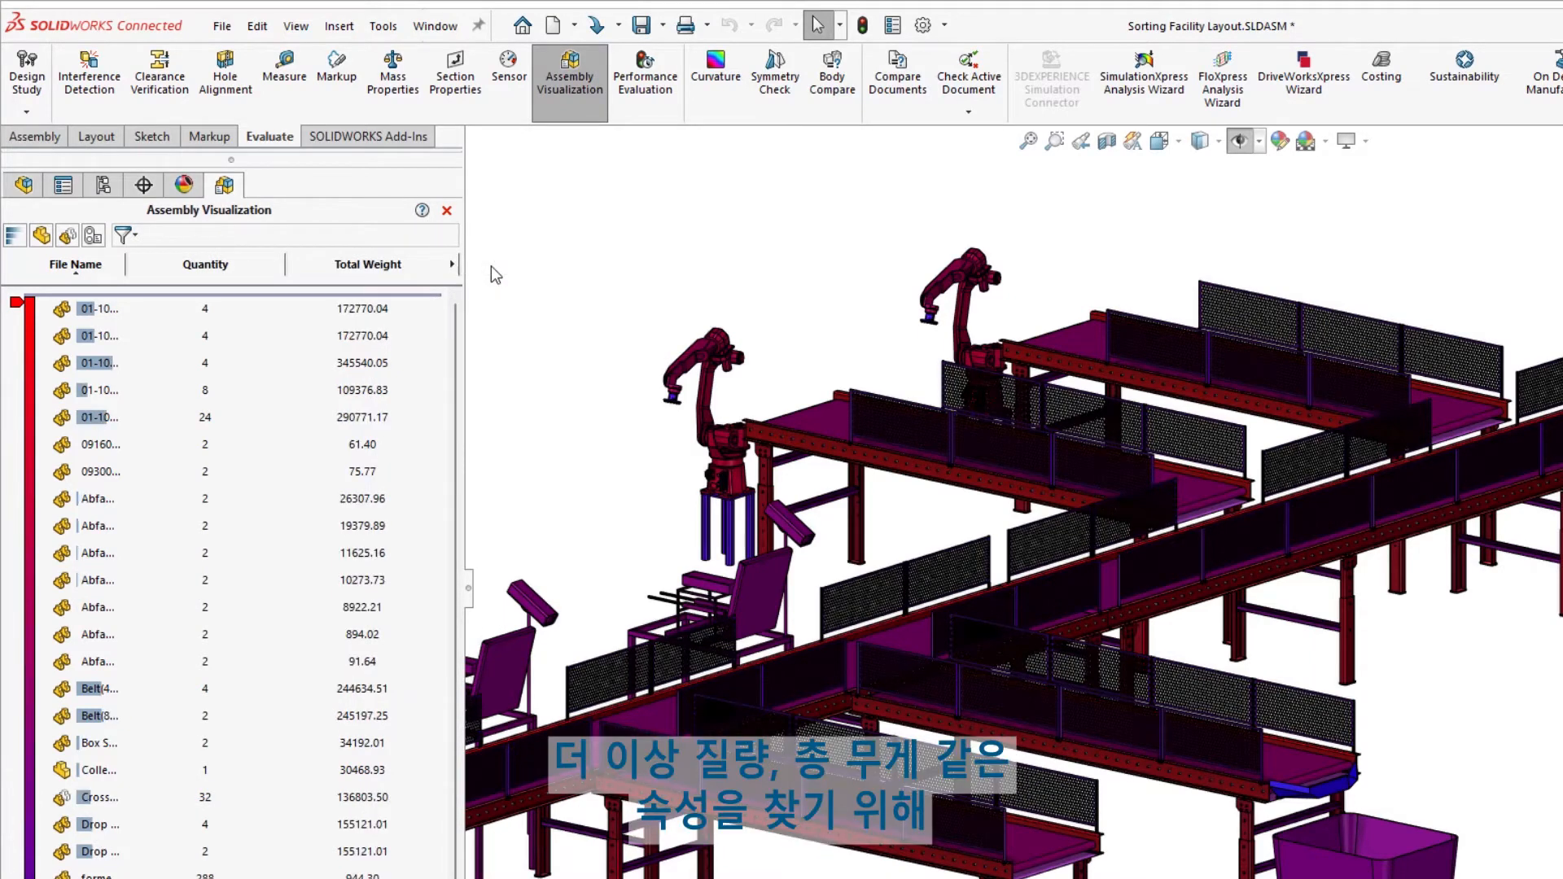
Sort the visualization list by Total Weight from heaviest to lightest and add another column
{"action": "left_click", "coordinate": [396, 262]}
{"action": "left_click", "coordinate": [452, 263]}
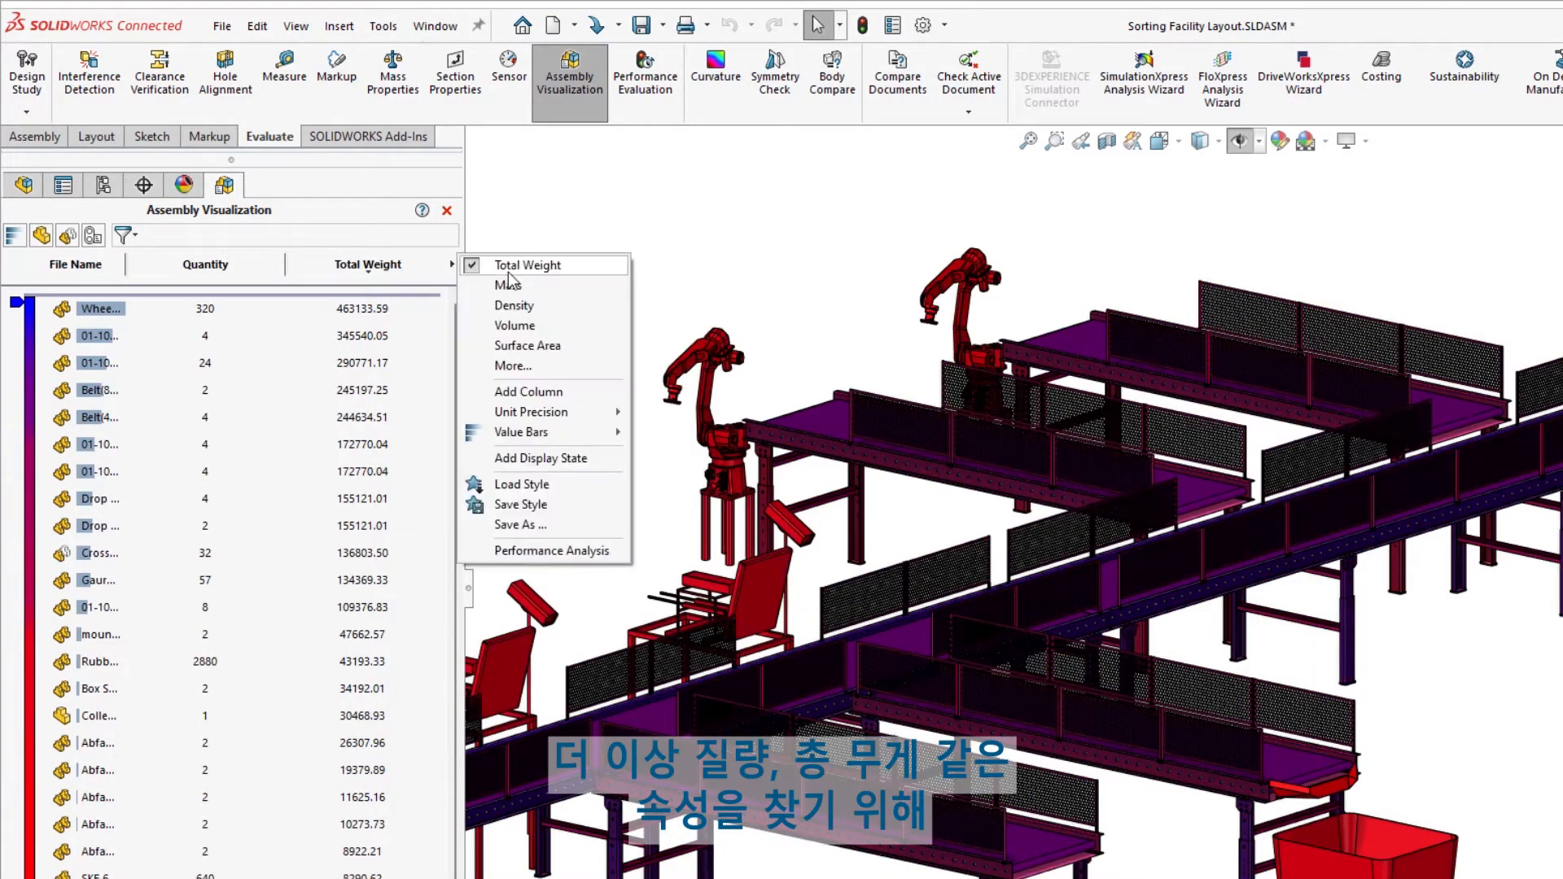
{"action": "left_click", "coordinate": [529, 393]}
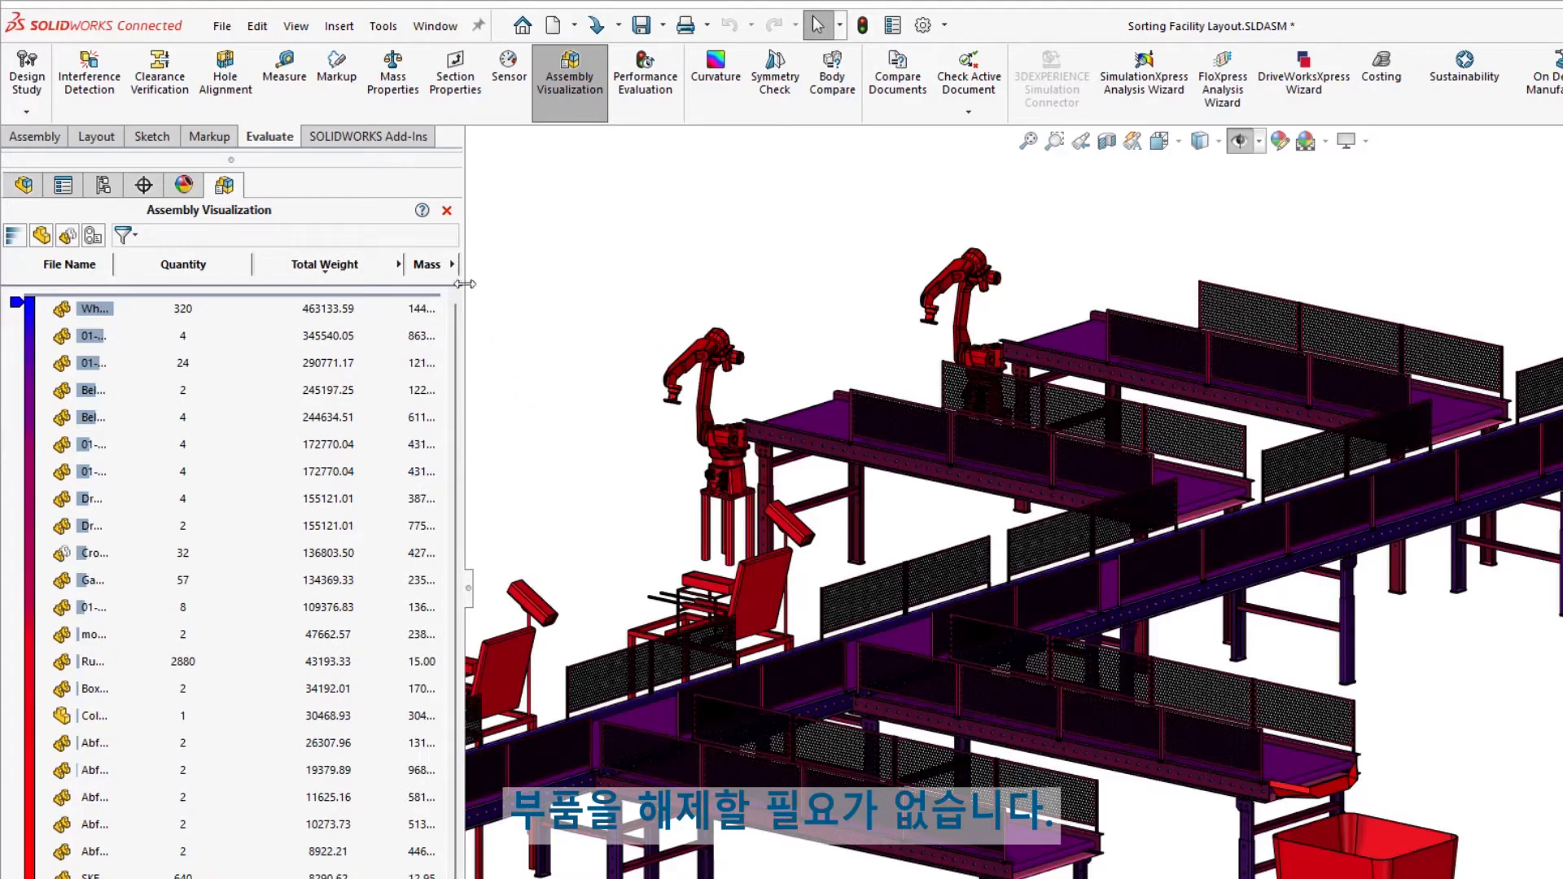
Change the added visualization column to a custom column based on the Graphics-Triangles property
{"action": "left_click", "coordinate": [452, 264]}
{"action": "left_click", "coordinate": [503, 362]}
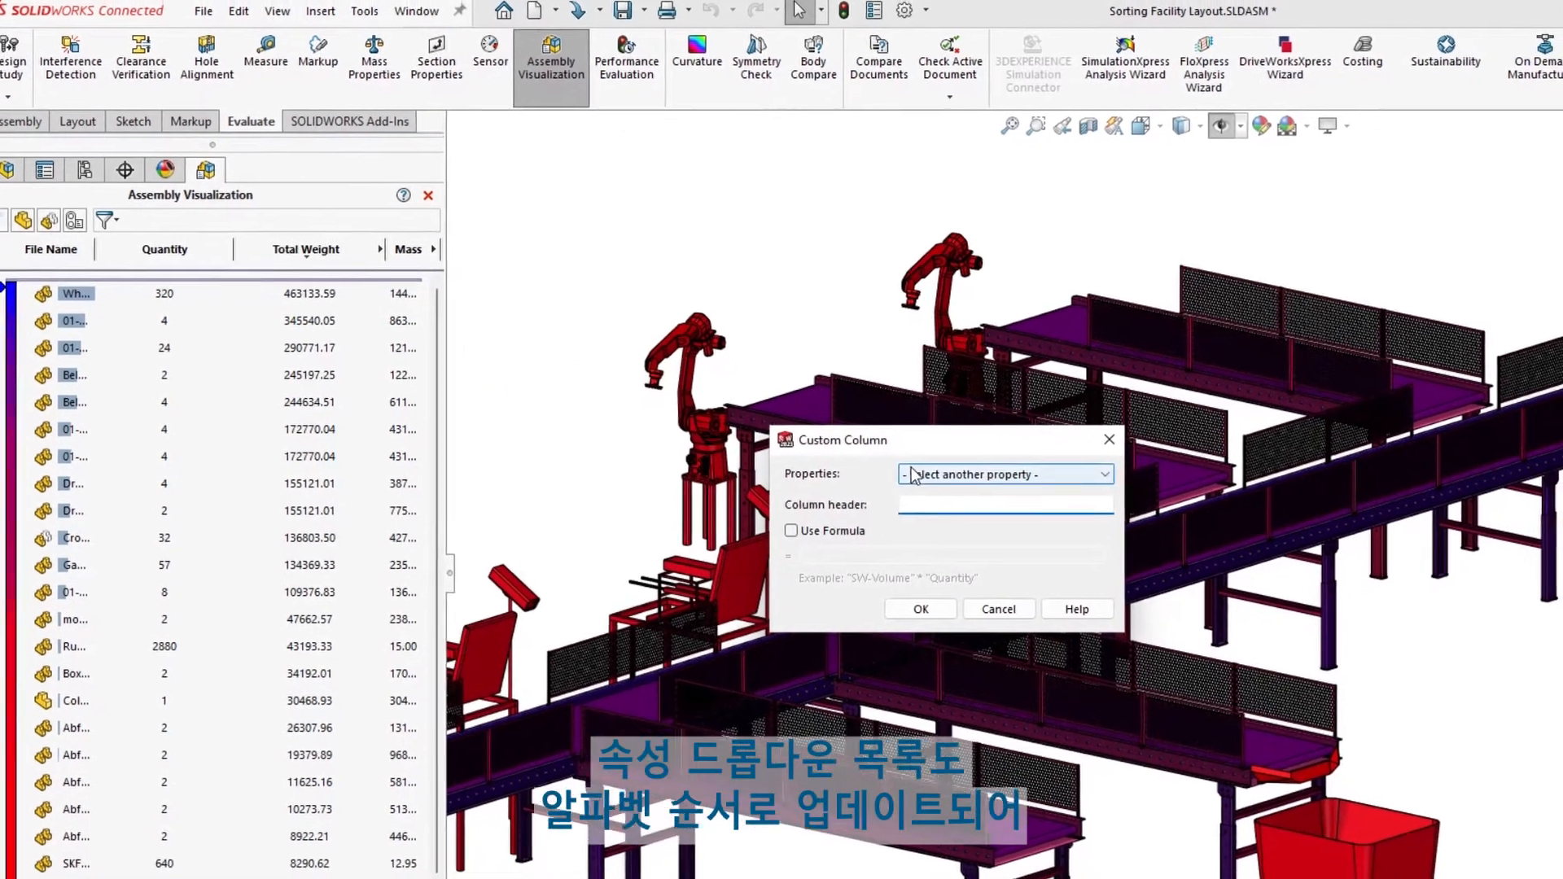
{"action": "left_click", "coordinate": [930, 489]}
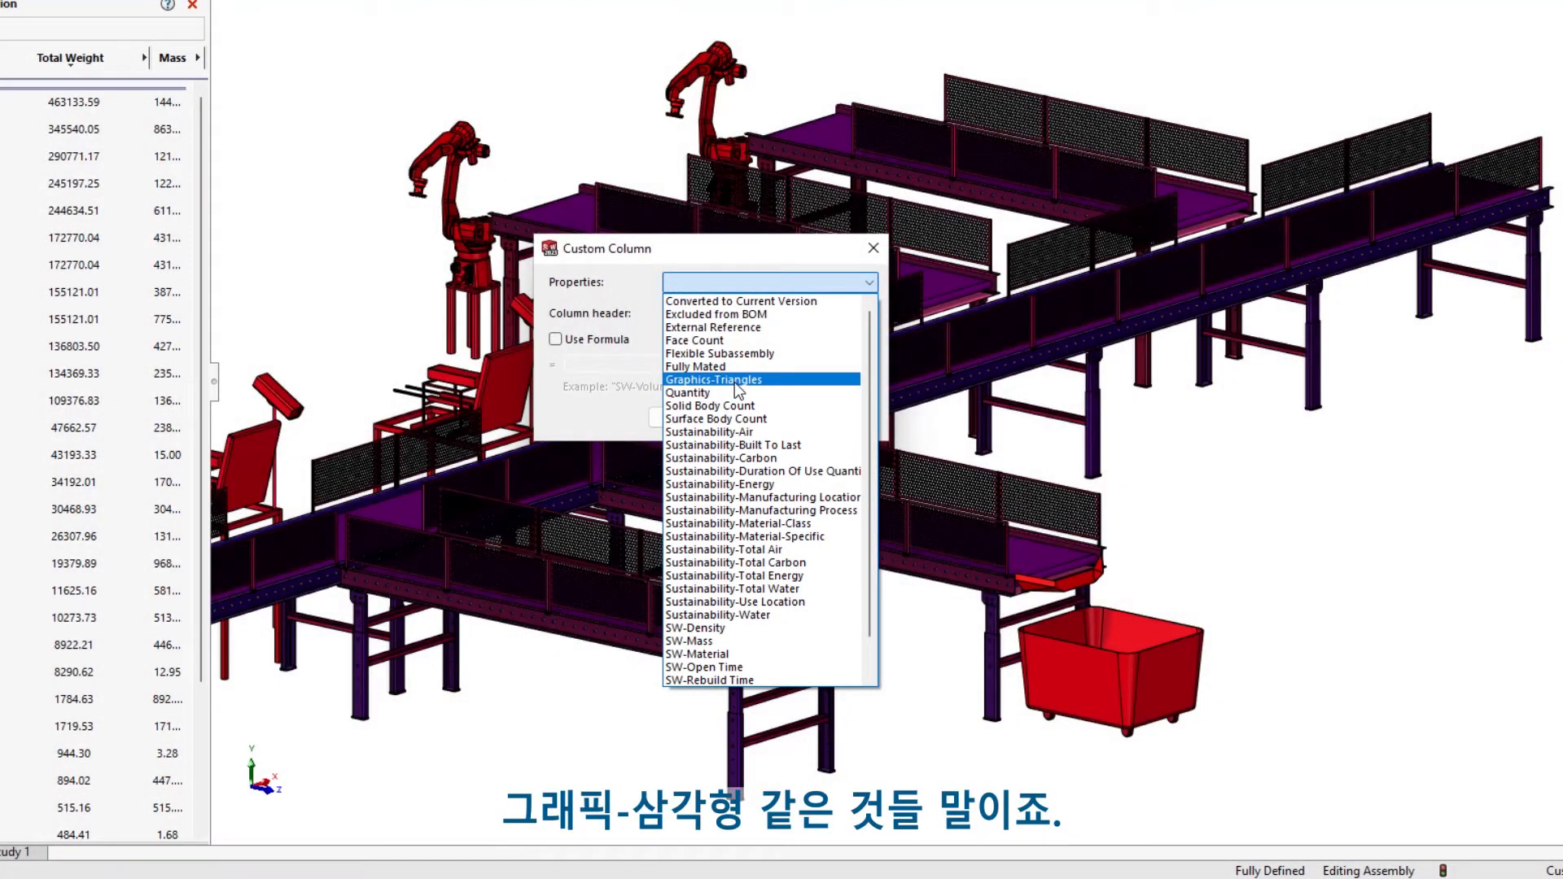
{"action": "left_click", "coordinate": [735, 381]}
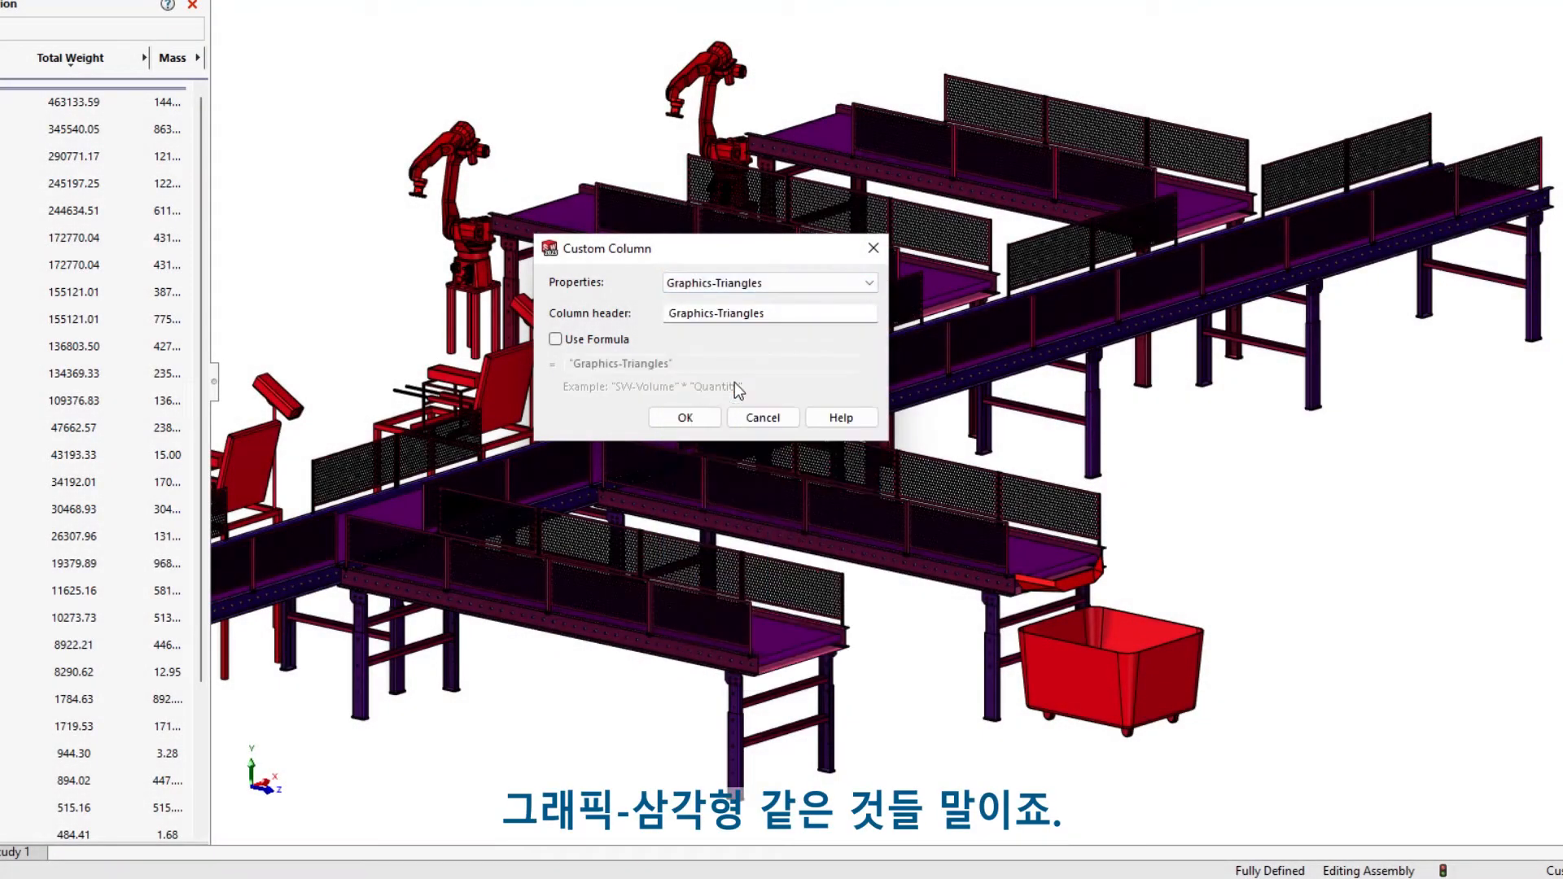
{"action": "left_click", "coordinate": [707, 419]}
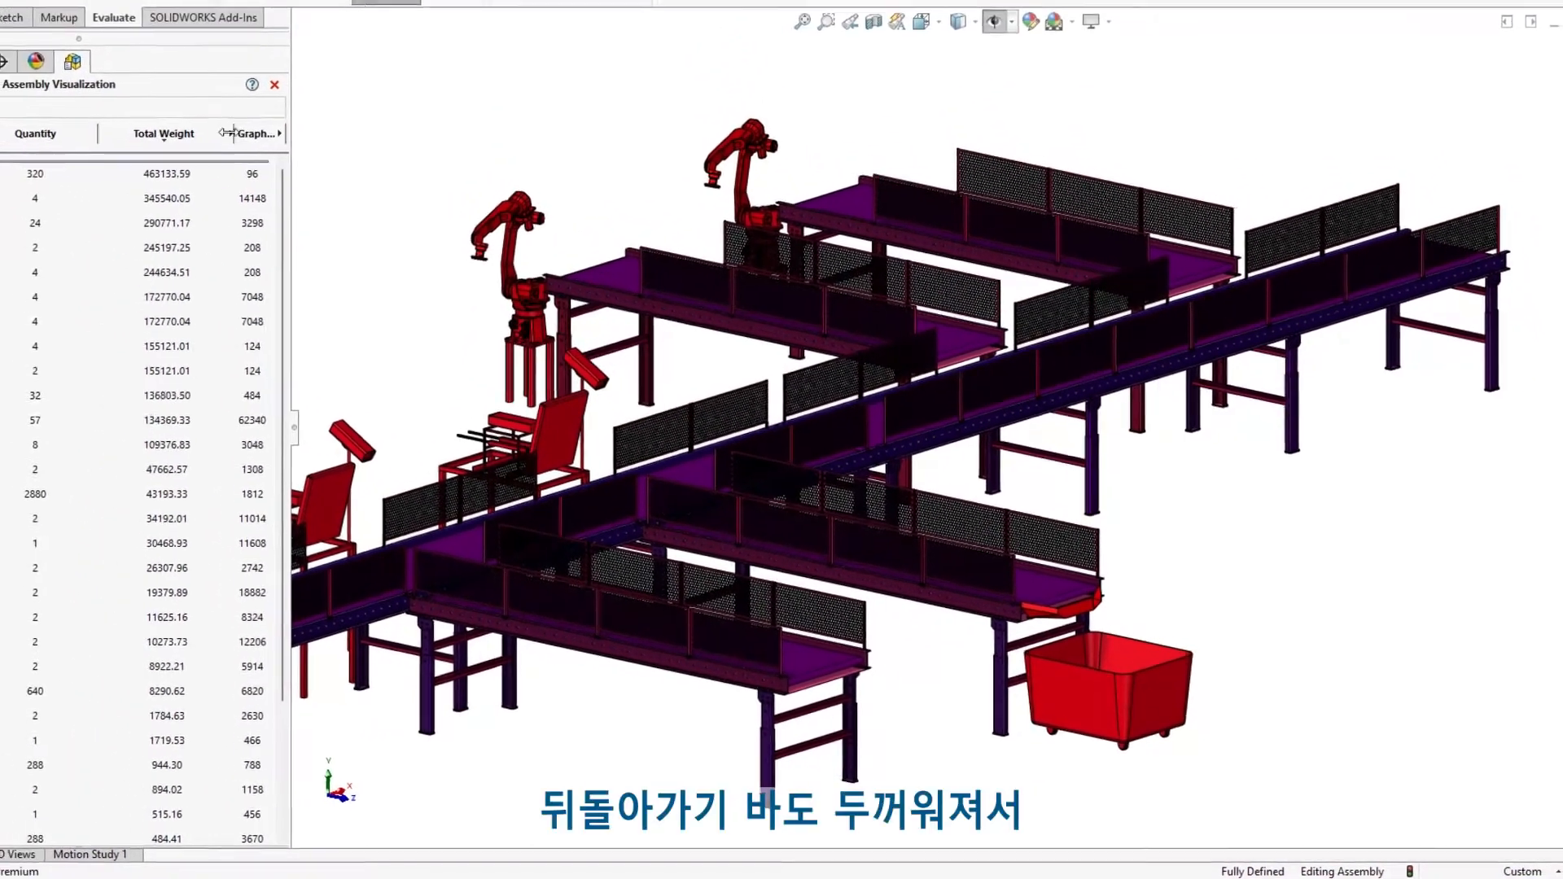
Sort the components by Graphics-Triangles in descending order and roll the list back to hide everything below the 7048-triangle components
{"action": "left_click", "coordinate": [256, 133]}
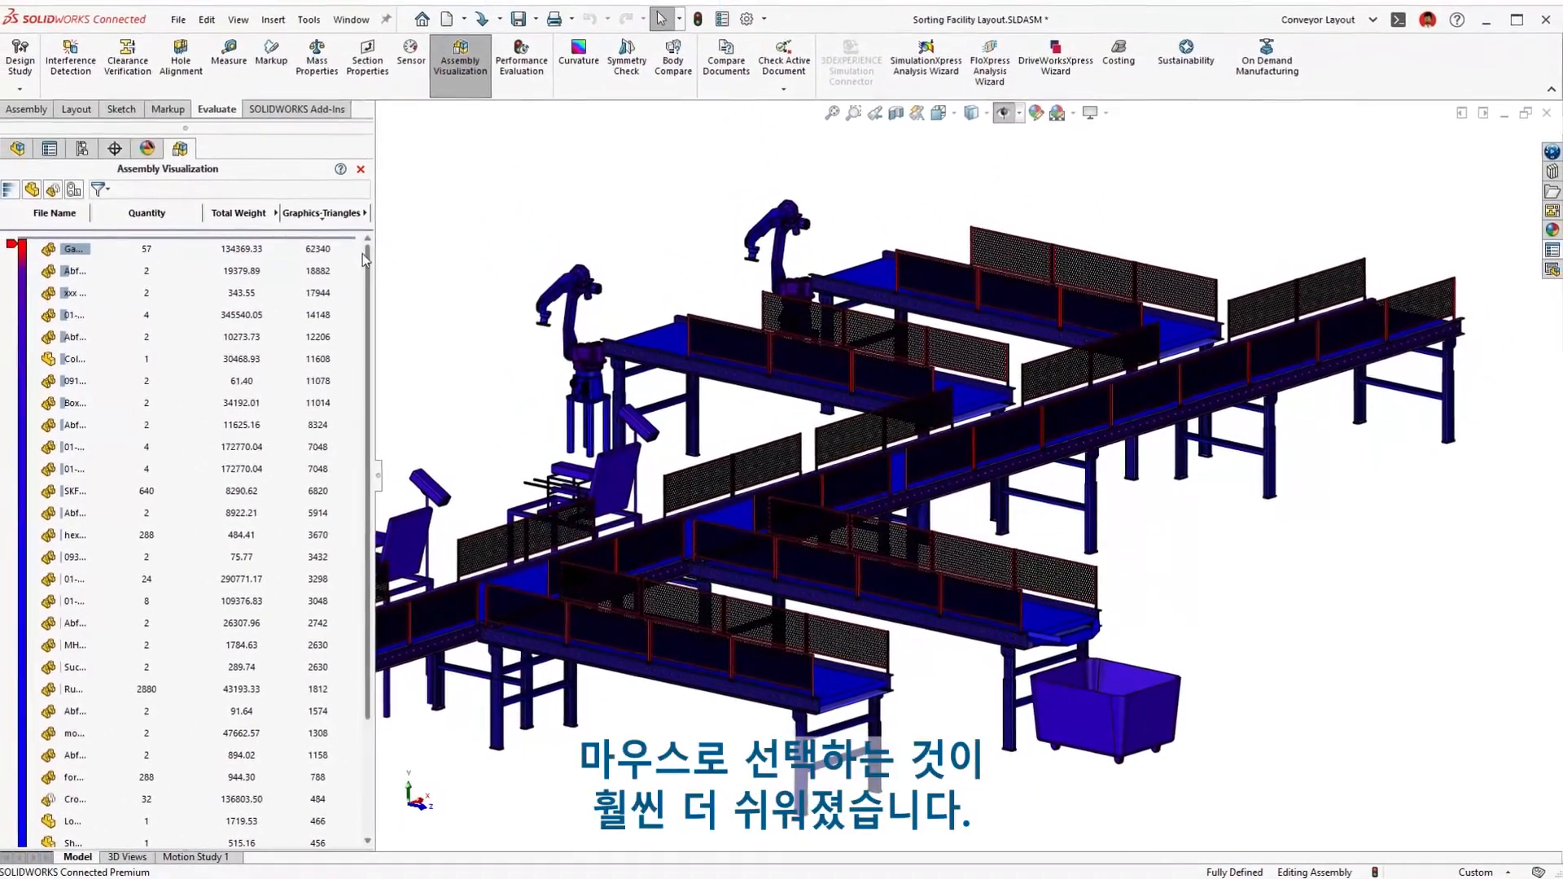
{"action": "scroll", "coordinate": [295, 649], "scroll_direction": "down", "scroll_amount": 2}
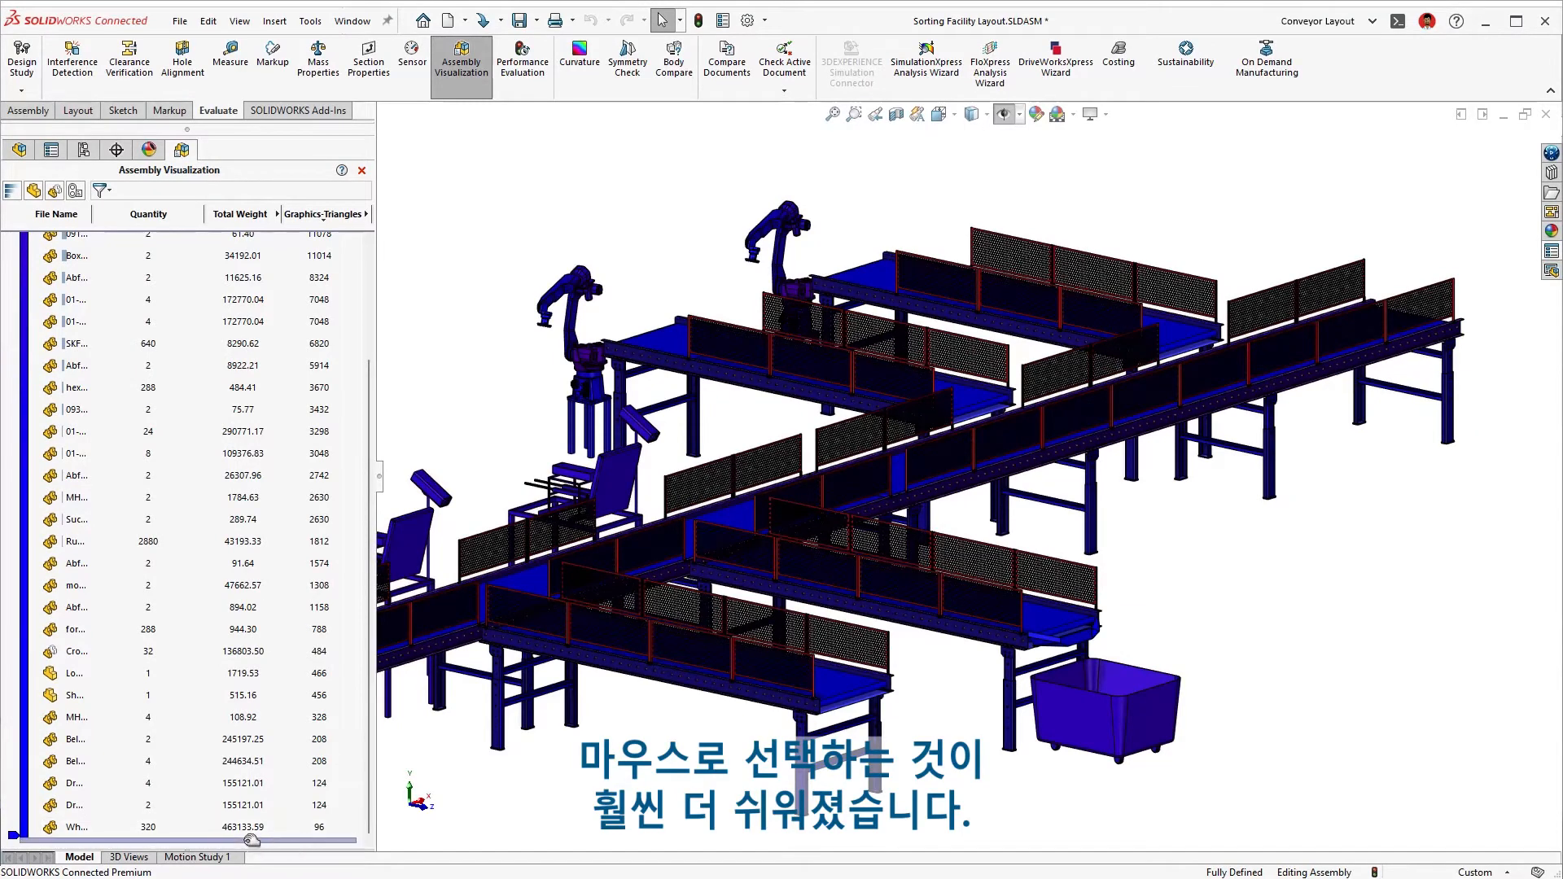
{"action": "left_click_drag", "start_coordinate": [244, 342], "coordinate": [245, 343]}
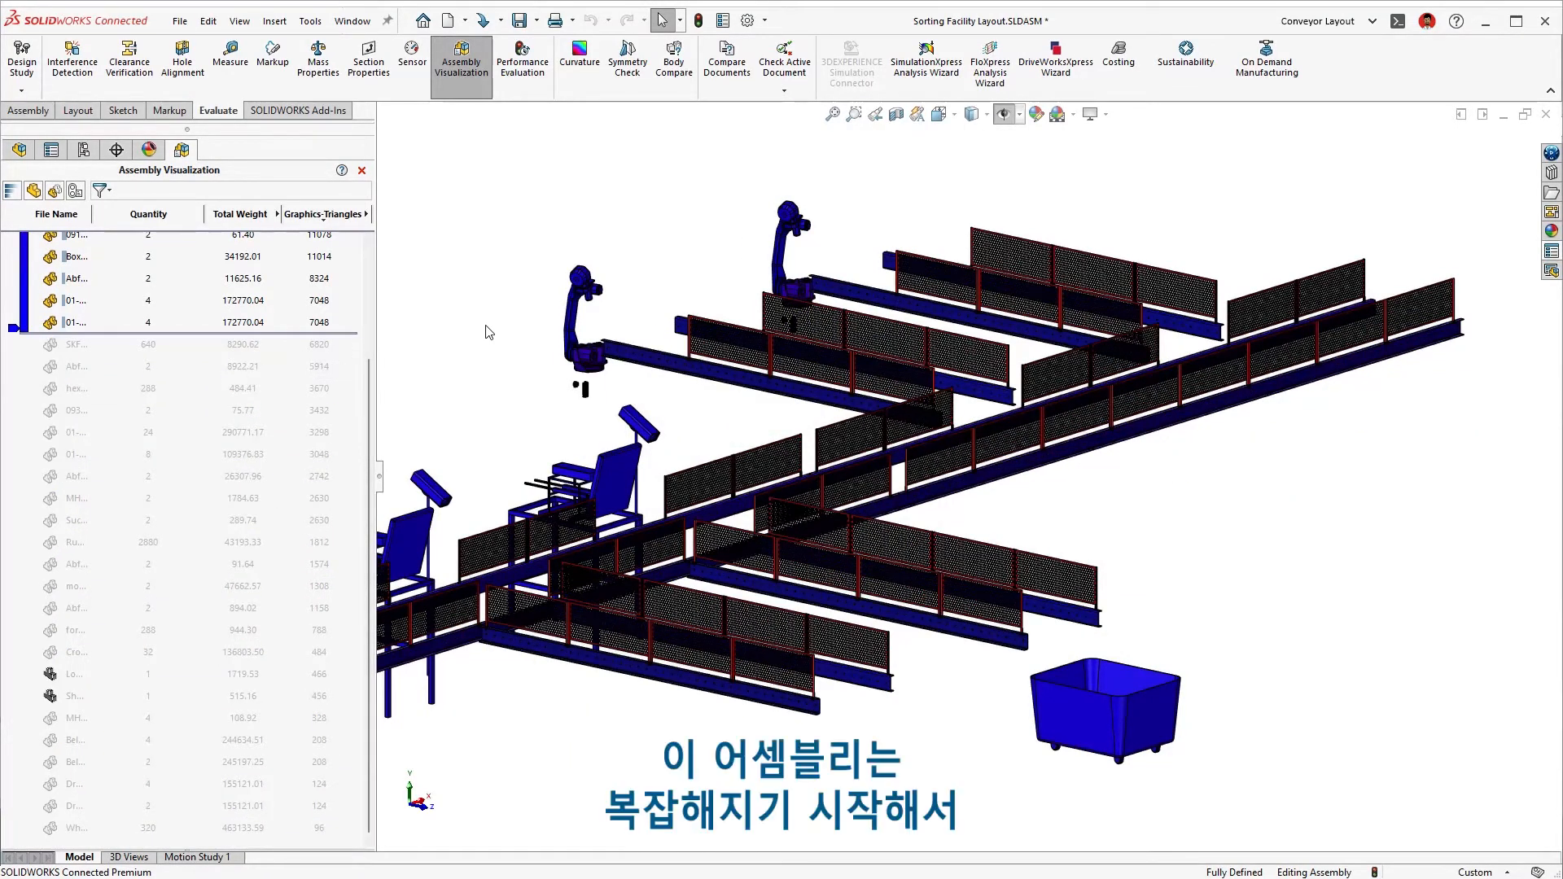
{"action": "middle_click_drag", "start_coordinate": [486, 326], "coordinate": [618, 280], "text": "ctrl"}
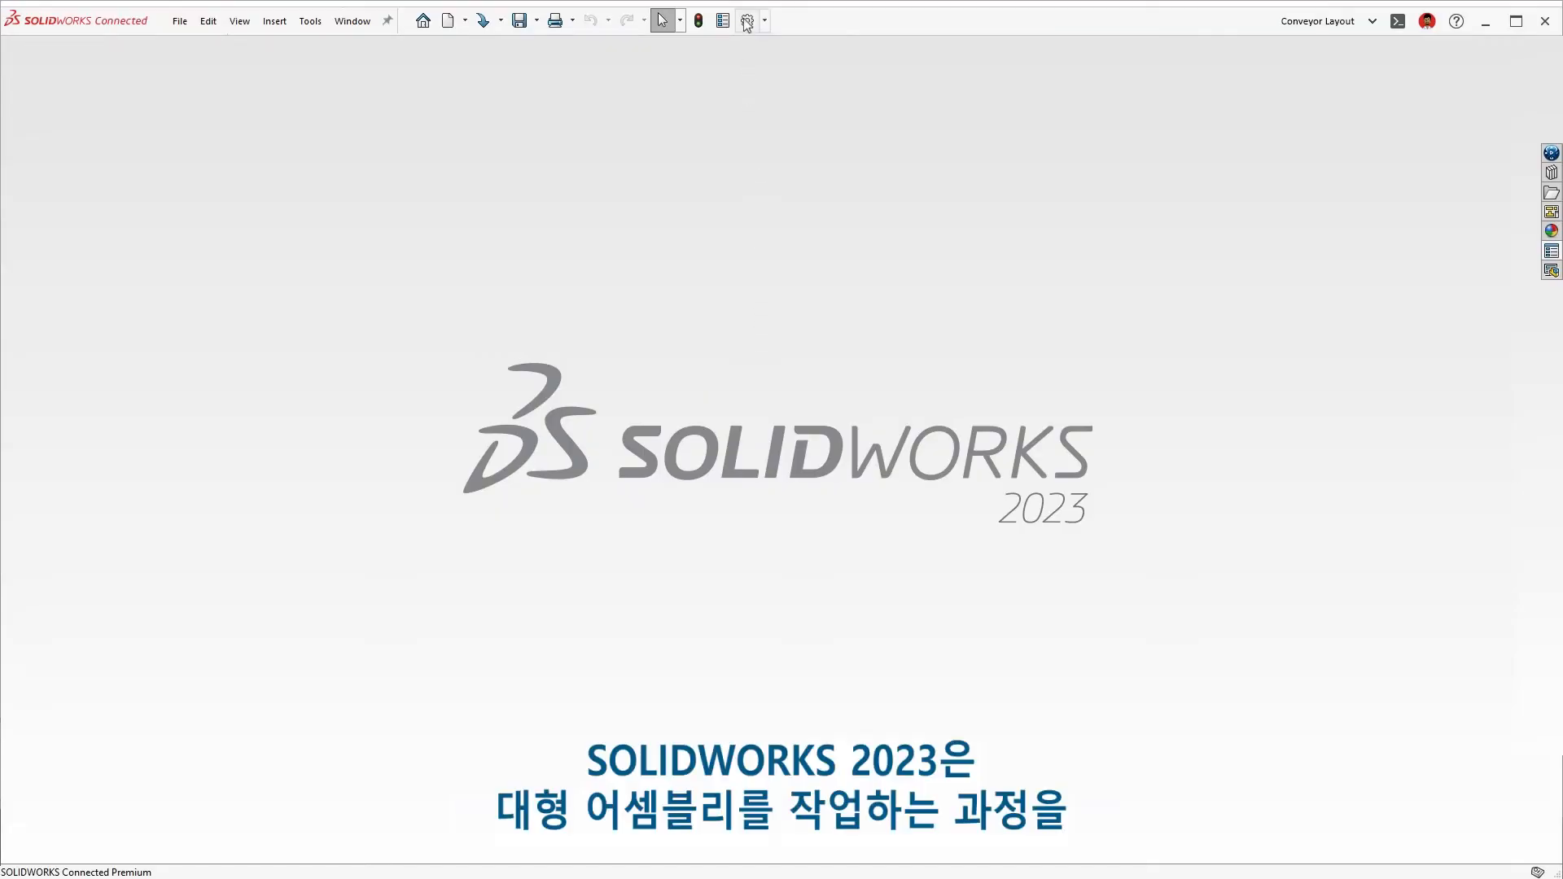
In the Performance system options, set assembly loading to automatically optimize resolved mode and hide lightweight mode
{"action": "left_click", "coordinate": [746, 22]}
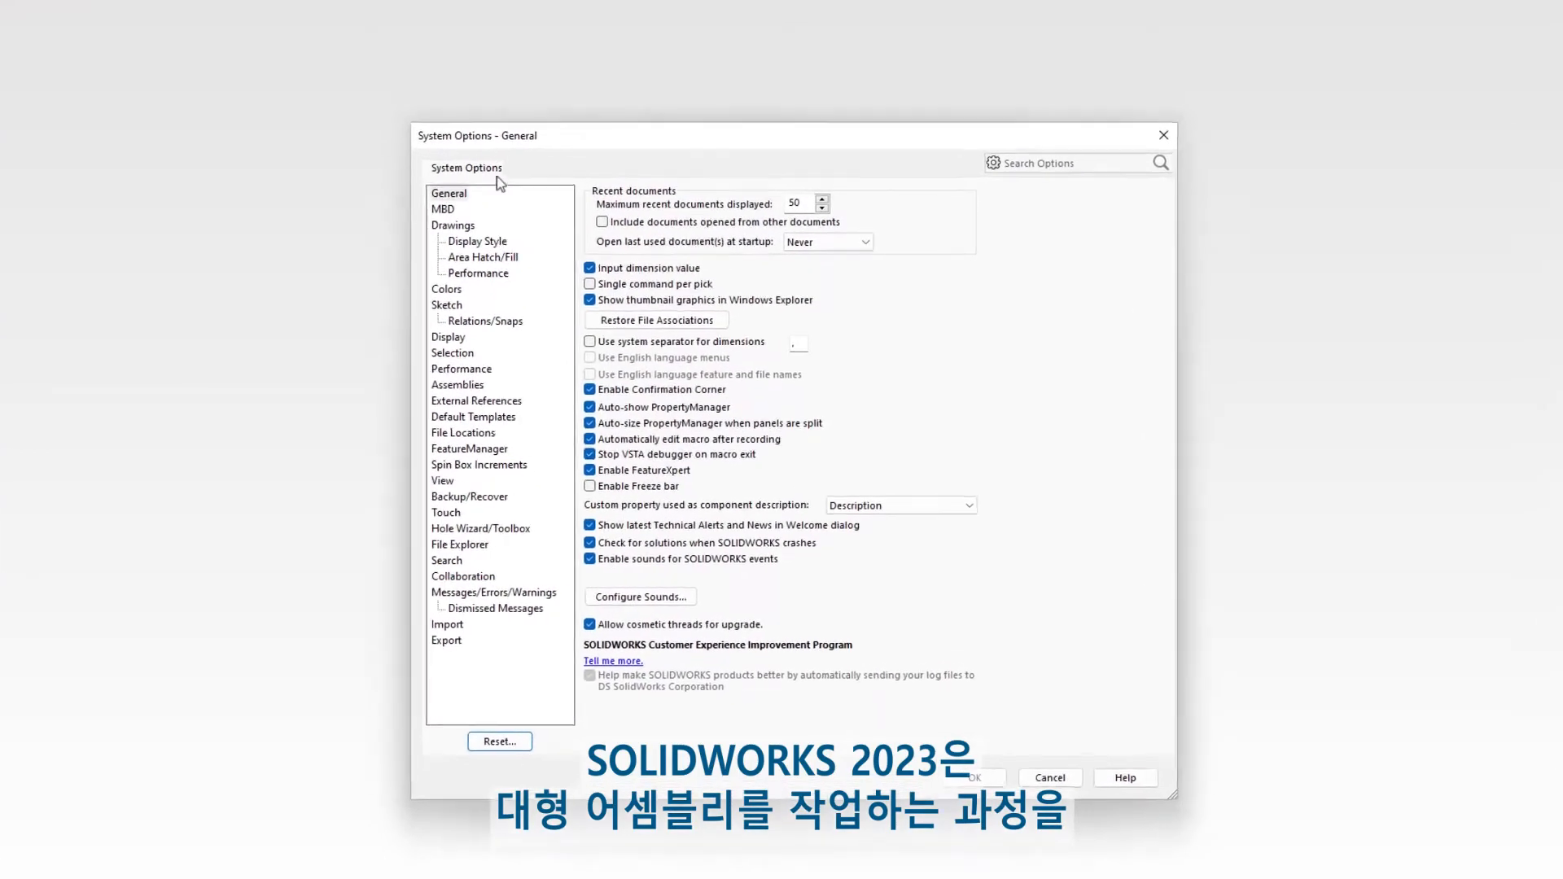
{"action": "left_click", "coordinate": [453, 369]}
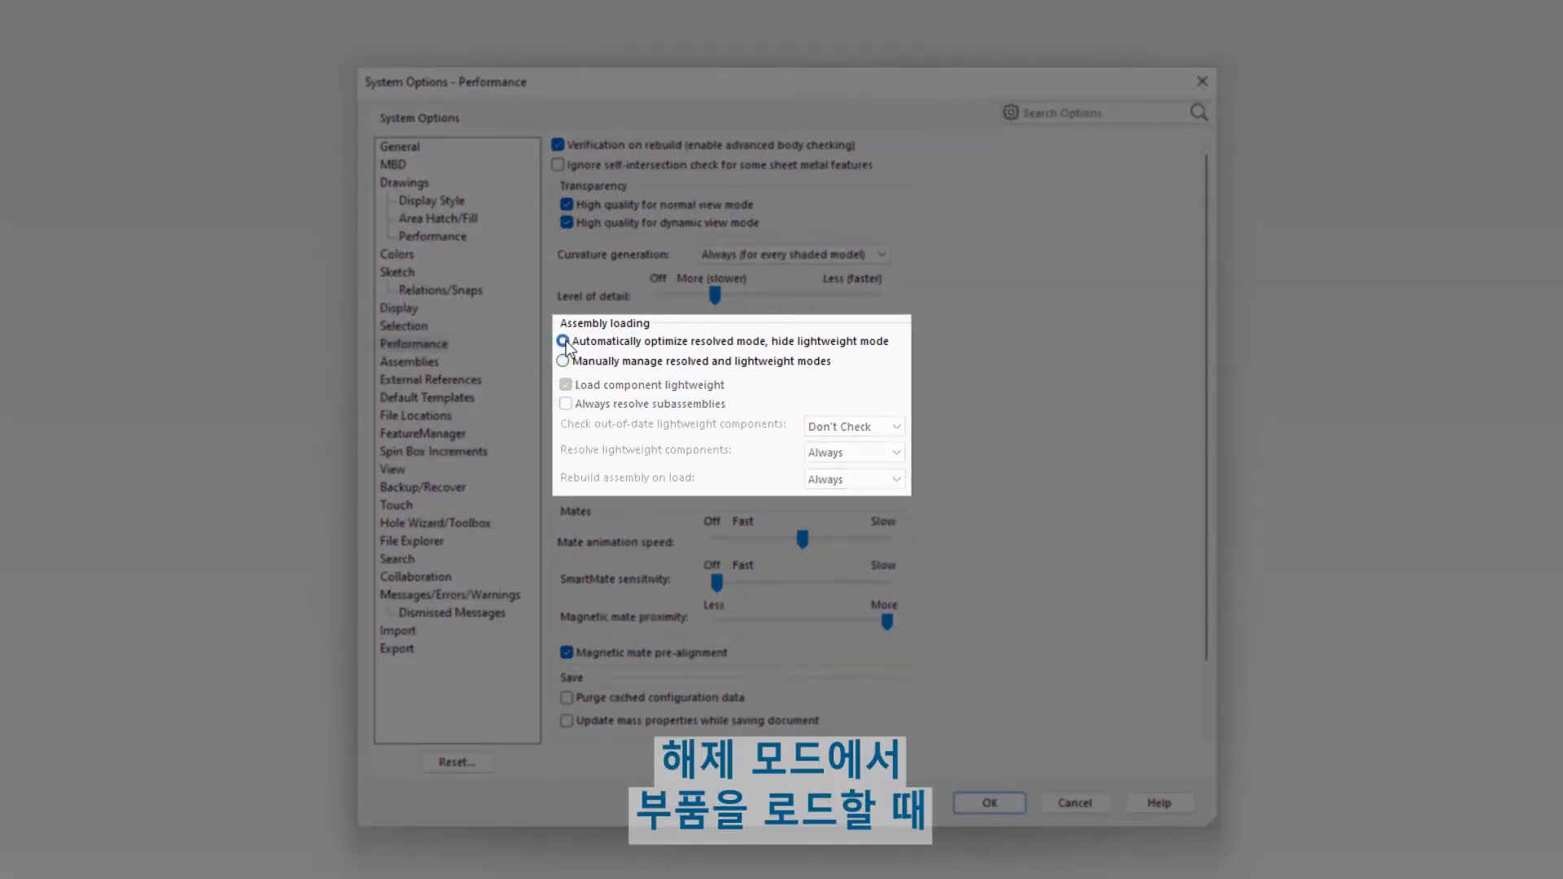
{"action": "left_click", "coordinate": [977, 801]}
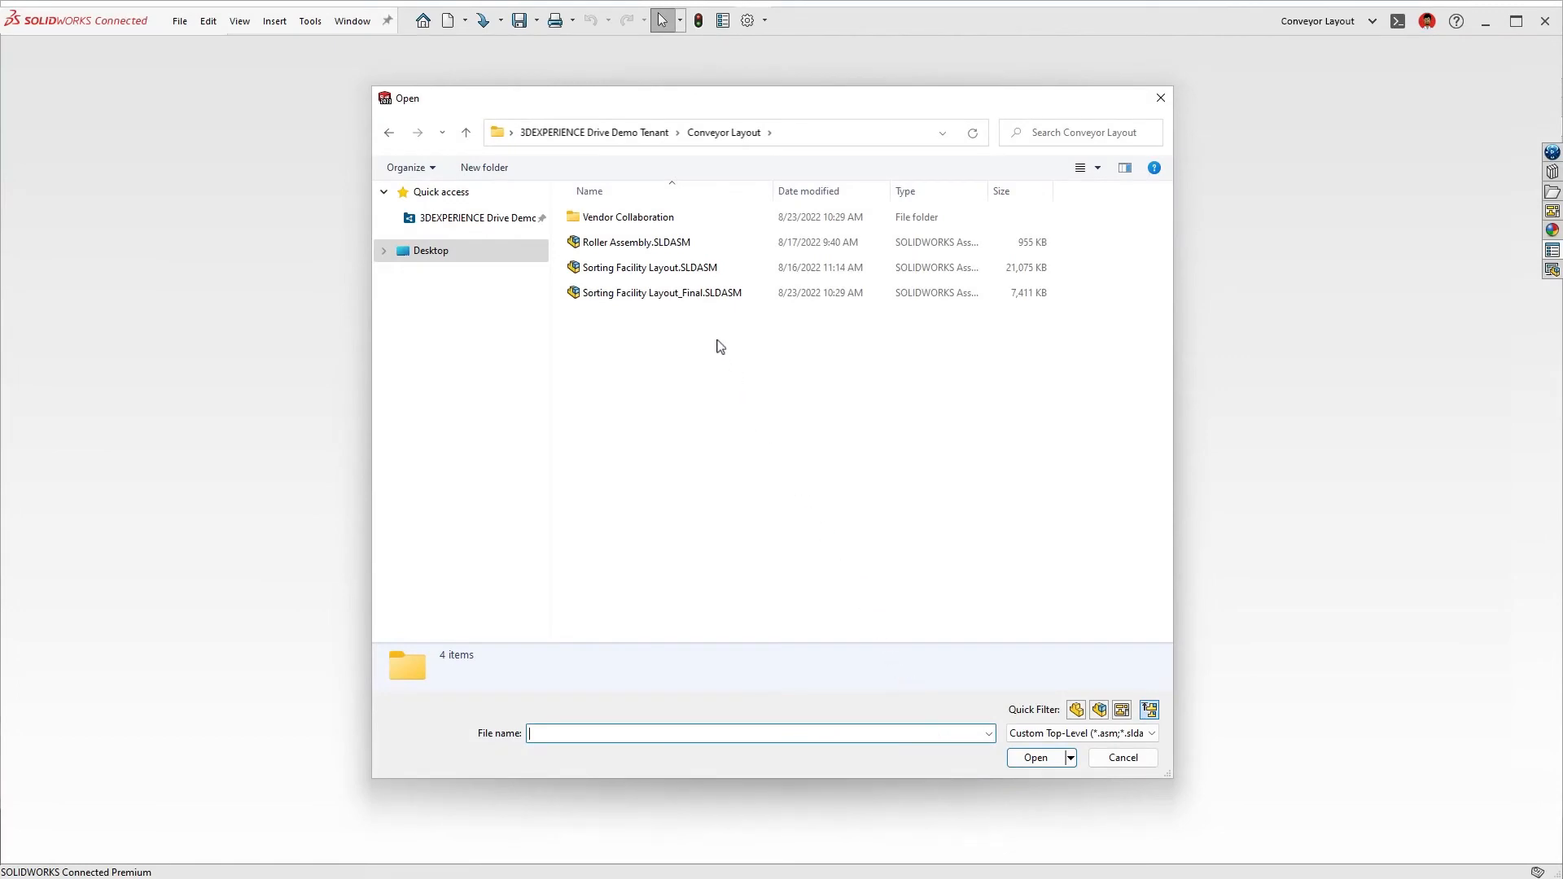
Open Sorting Facility Layout_Final.SLDASM in Resolved mode with hidden components loaded, without SpeedPak or large assembly settings
{"action": "left_click", "coordinate": [686, 294]}
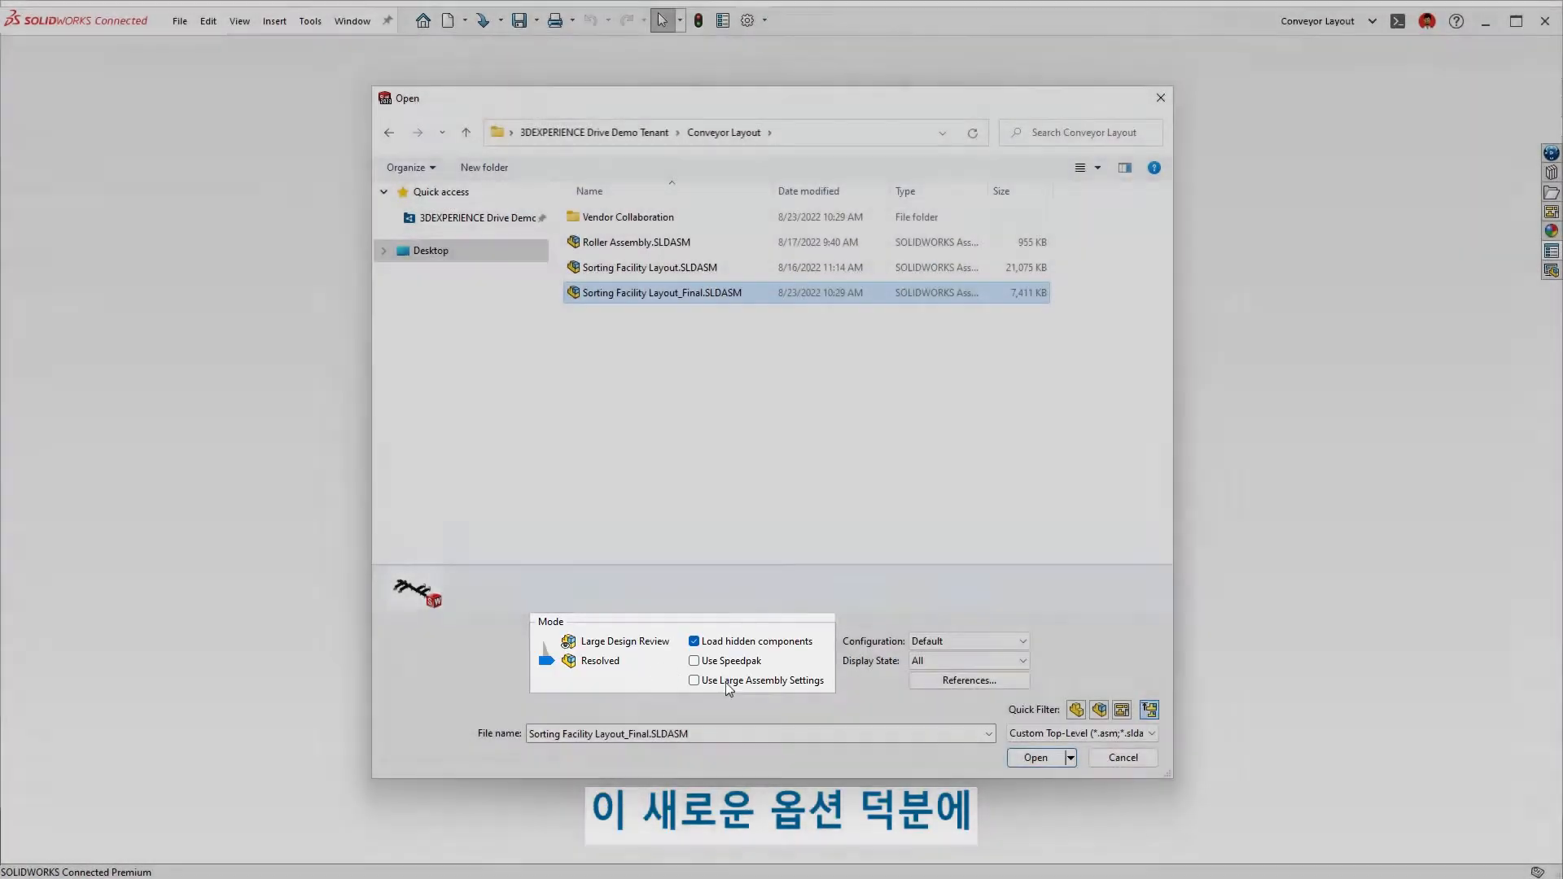
{"action": "left_click", "coordinate": [1032, 758]}
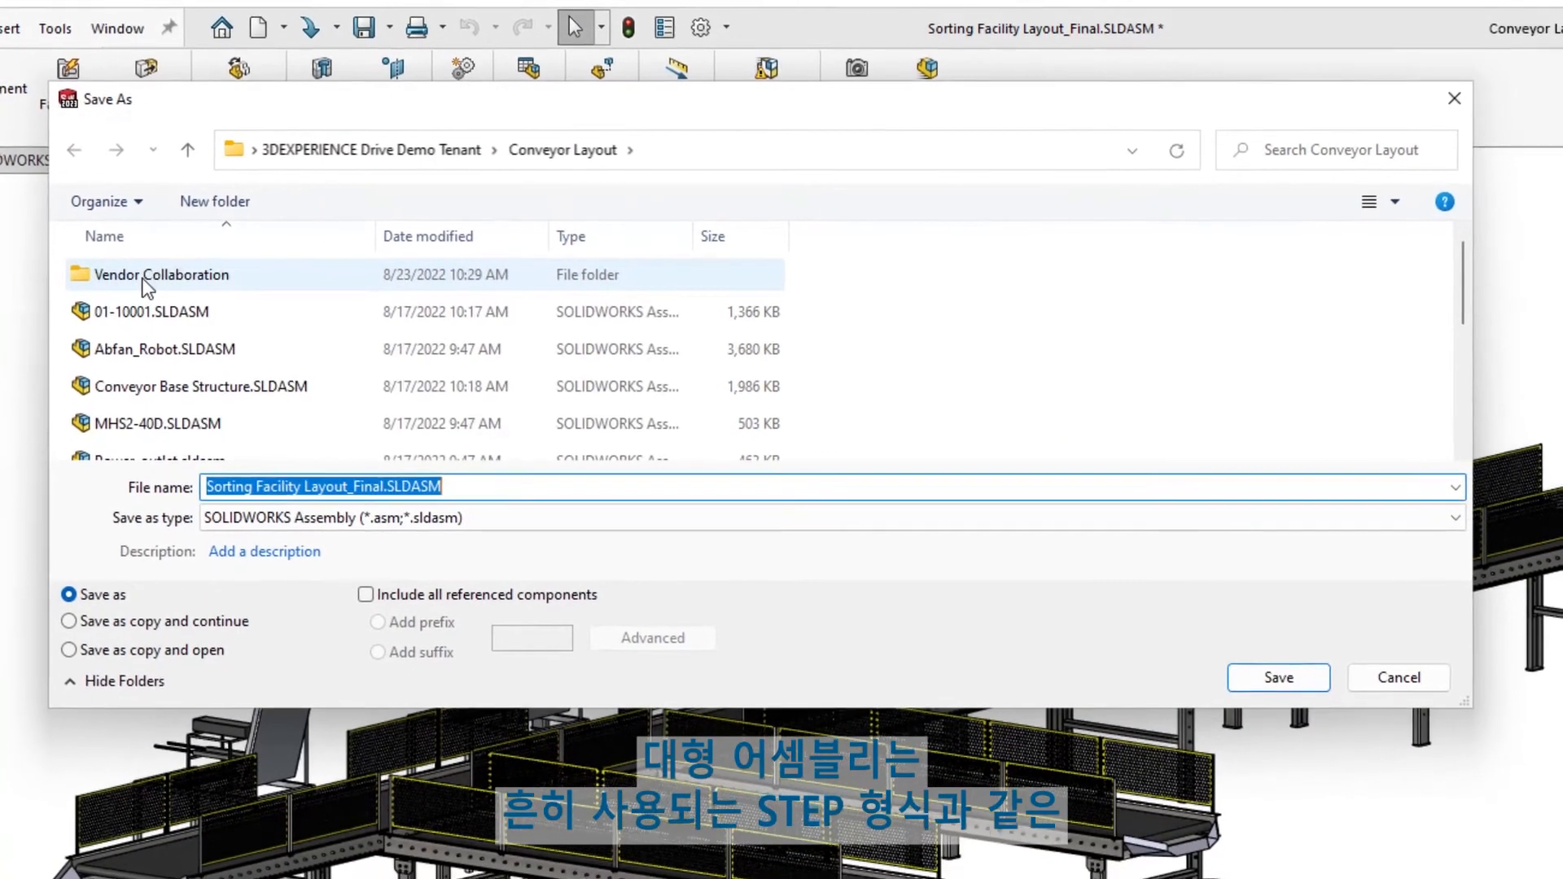
Save the layout as STEP AP214 in the Vendor Collaboration folder, exporting assembly components as separate STEP files
{"action": "double_click", "coordinate": [135, 280]}
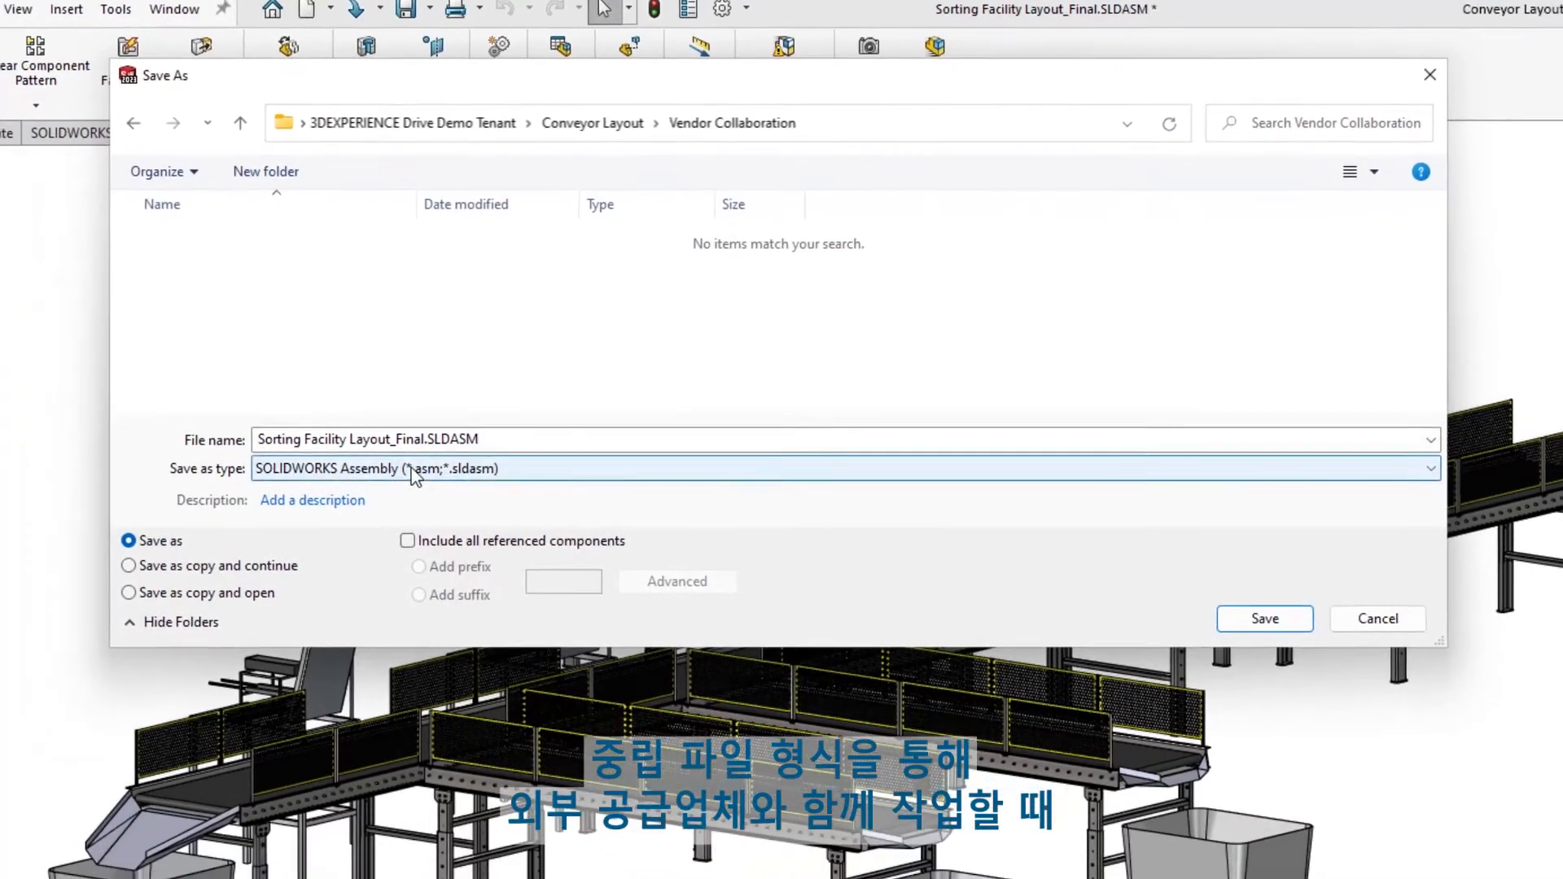
{"action": "left_click", "coordinate": [350, 489]}
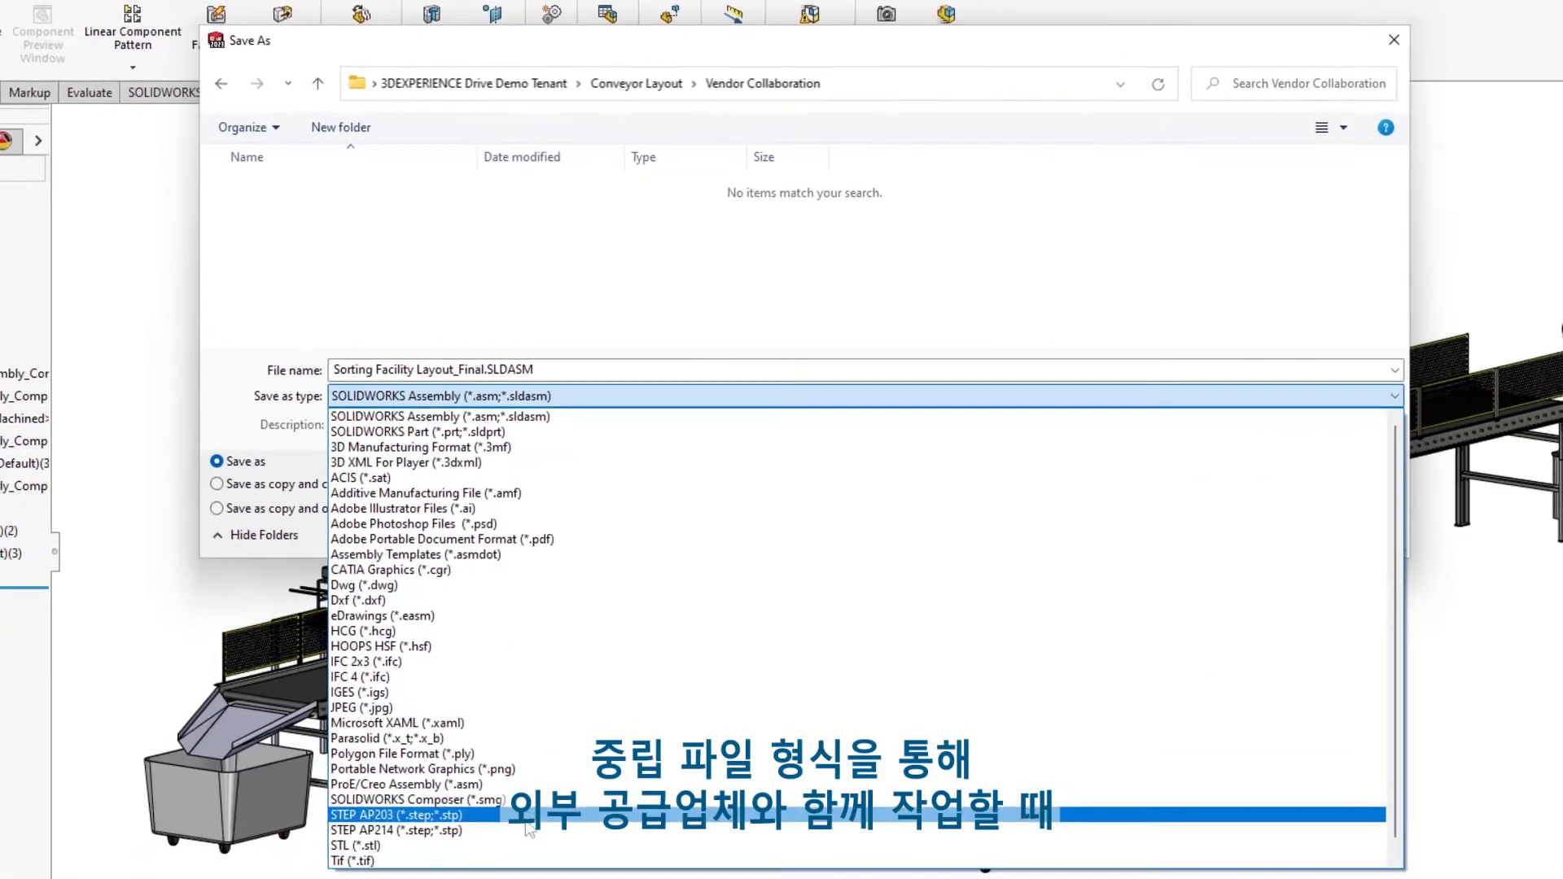
{"action": "left_click", "coordinate": [529, 830]}
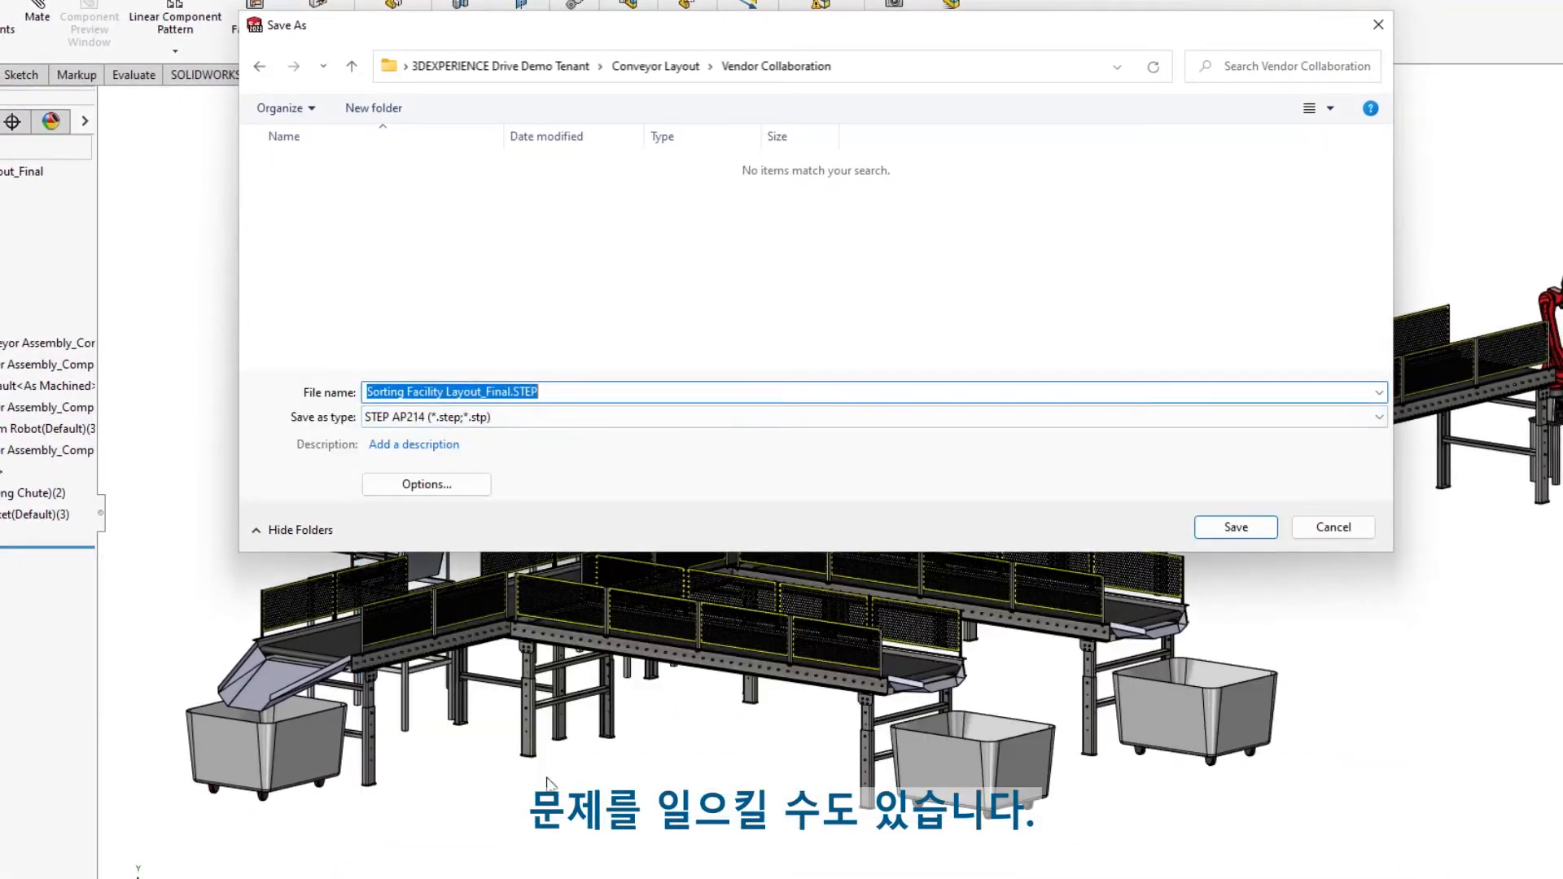
{"action": "left_click", "coordinate": [447, 487]}
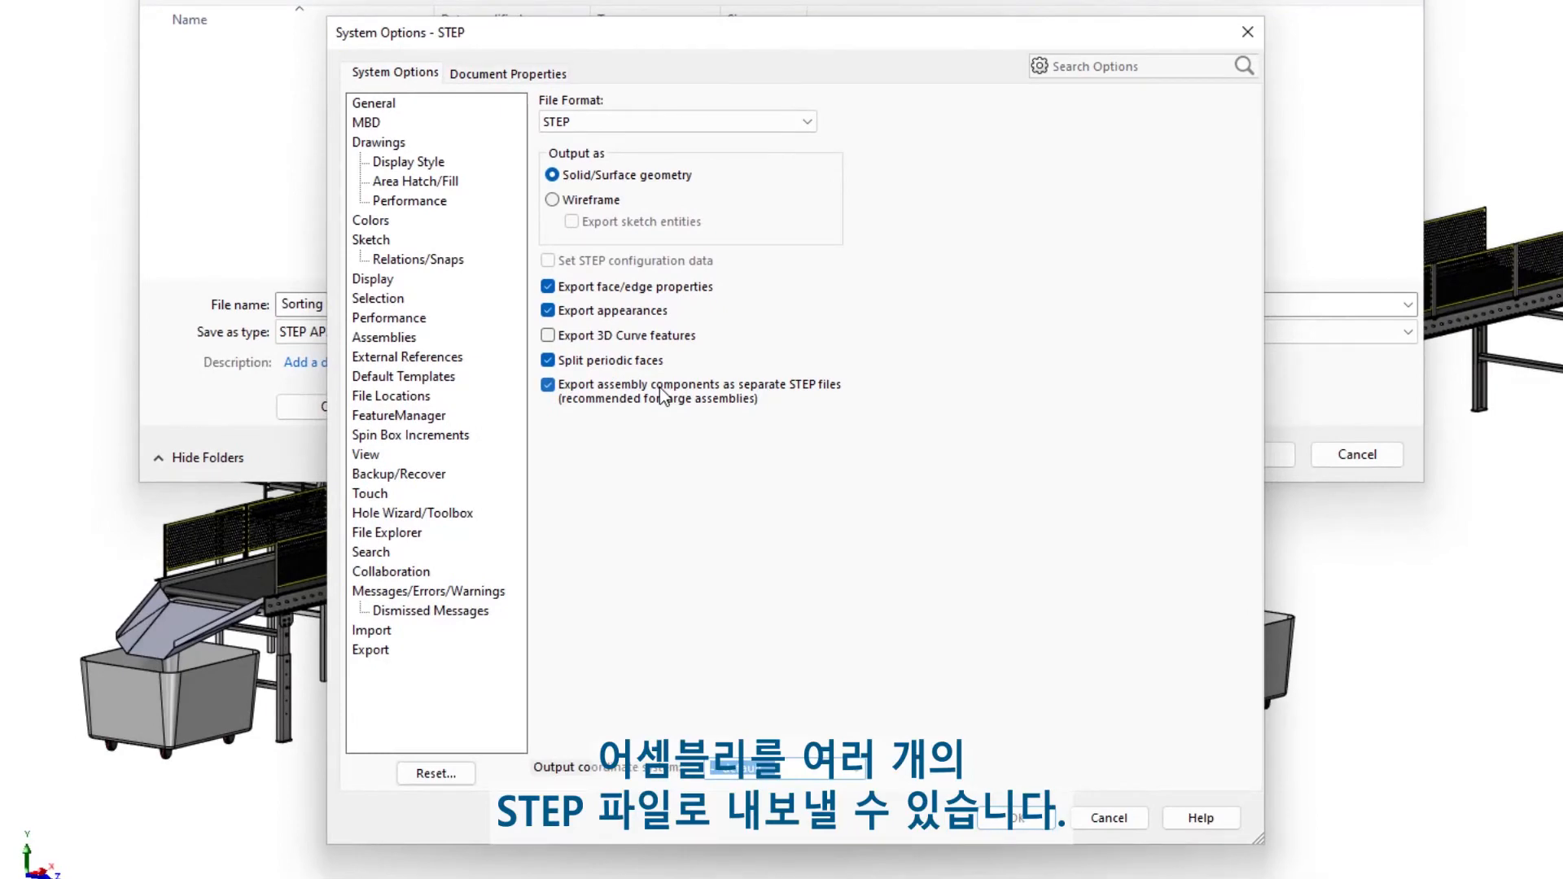
{"action": "left_click", "coordinate": [1006, 818]}
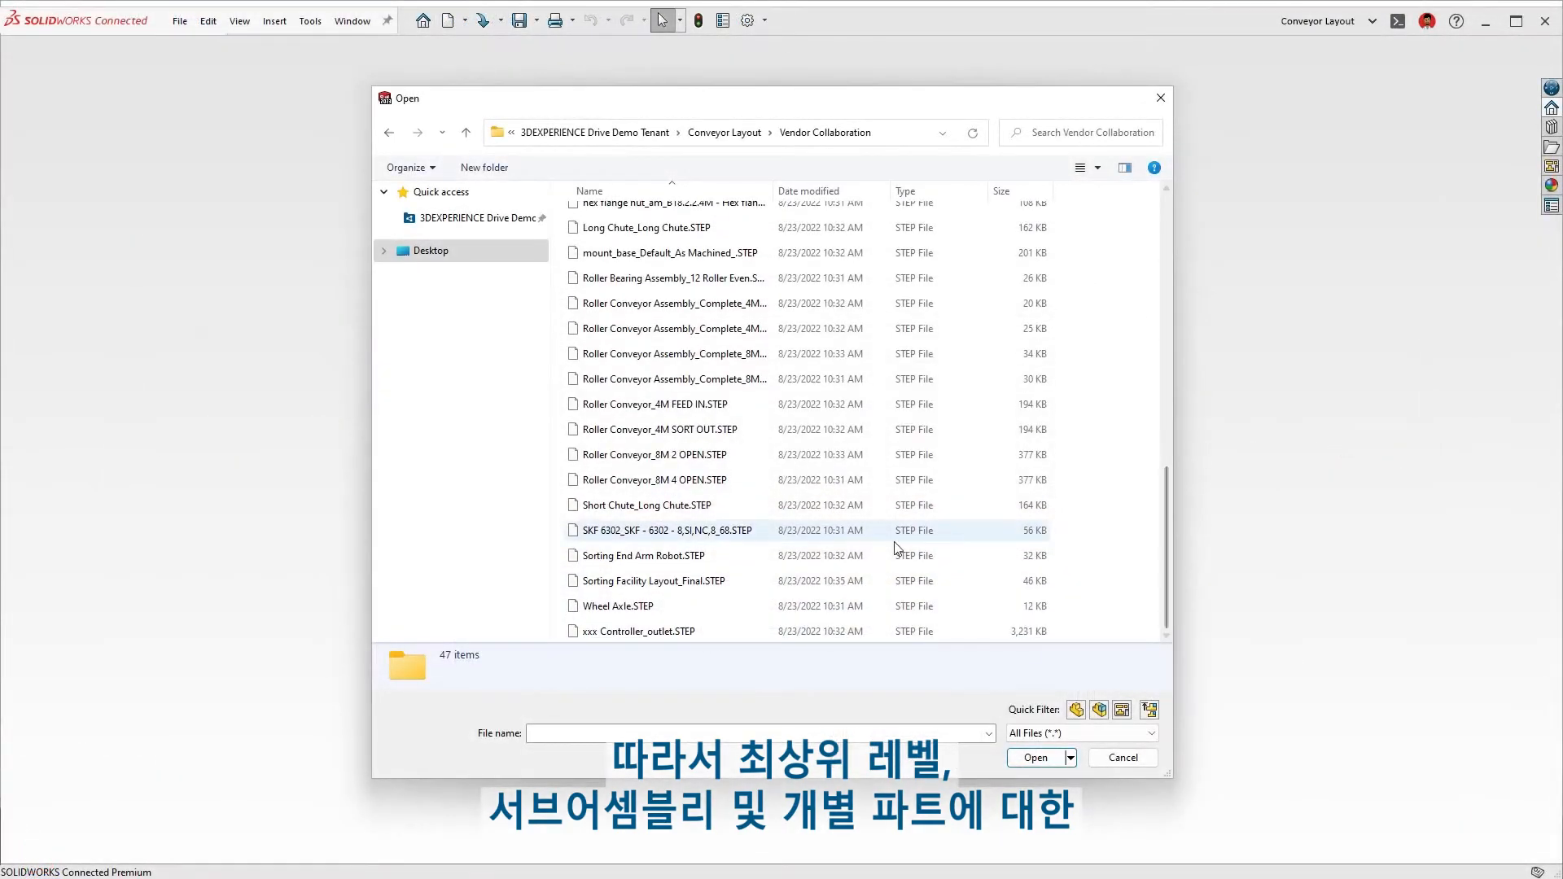
Open the exported Sorting Facility Layout_Final.STEP and expand its component structure down to the first roller conveyor assembly
{"action": "left_click", "coordinate": [735, 582]}
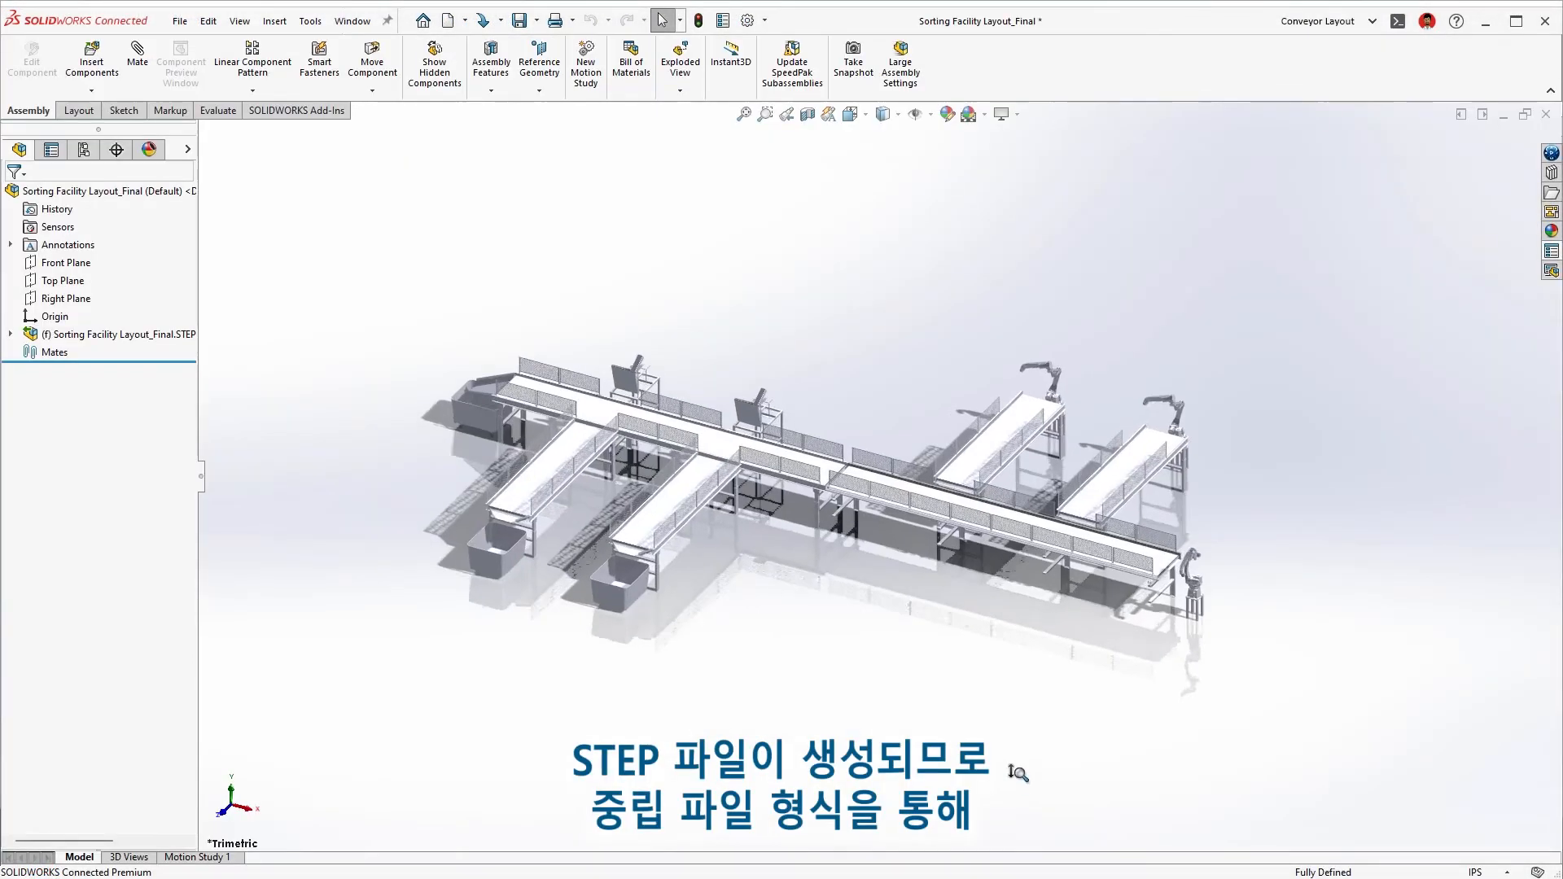
{"action": "left_click", "coordinate": [10, 334]}
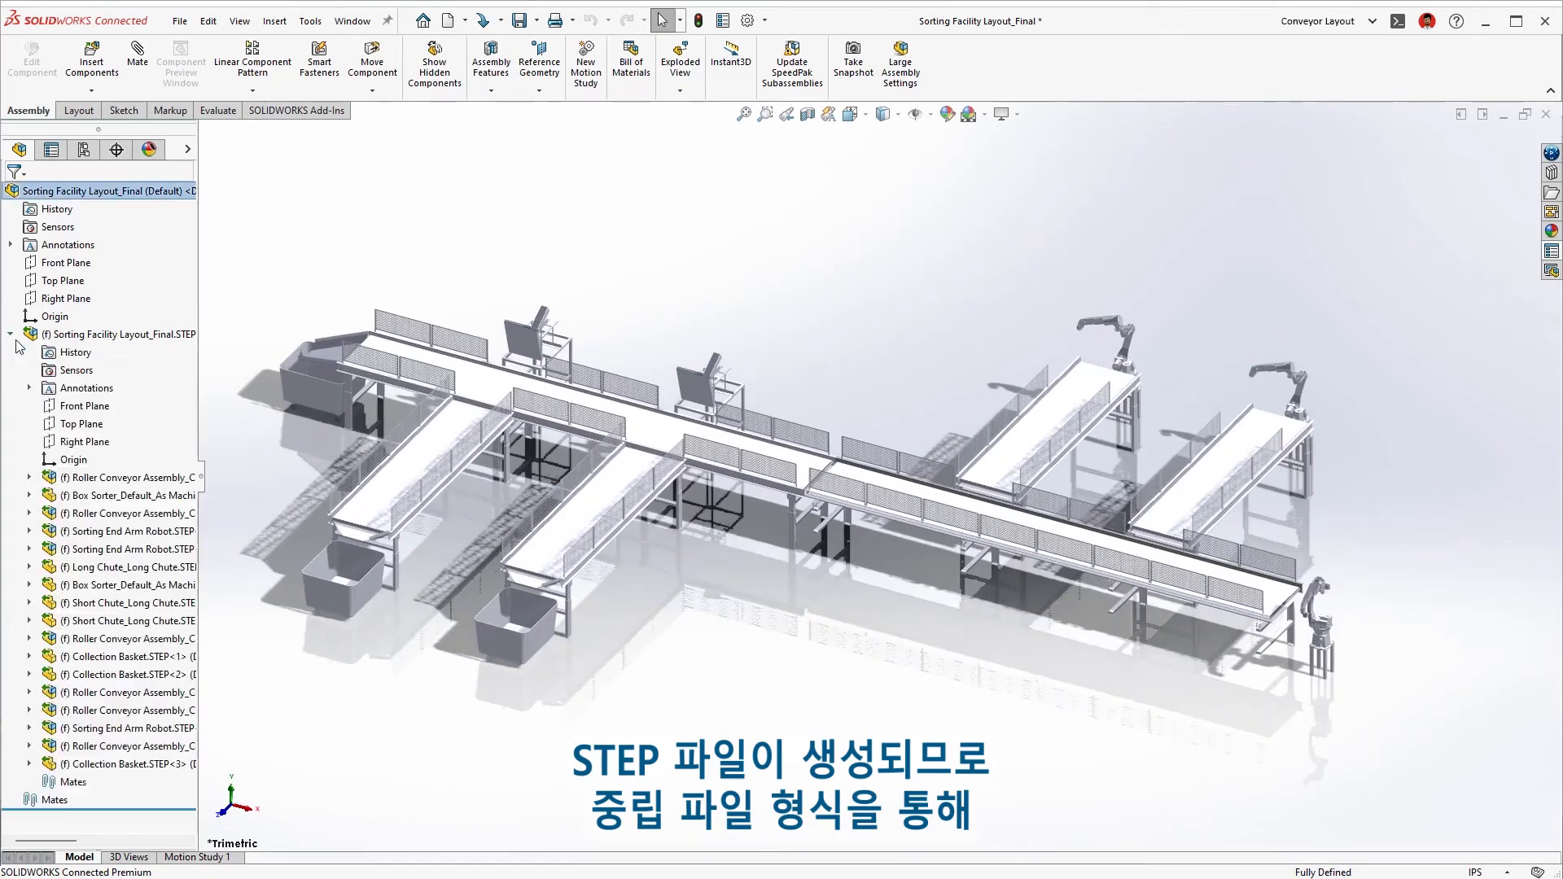
{"action": "left_click", "coordinate": [30, 477]}
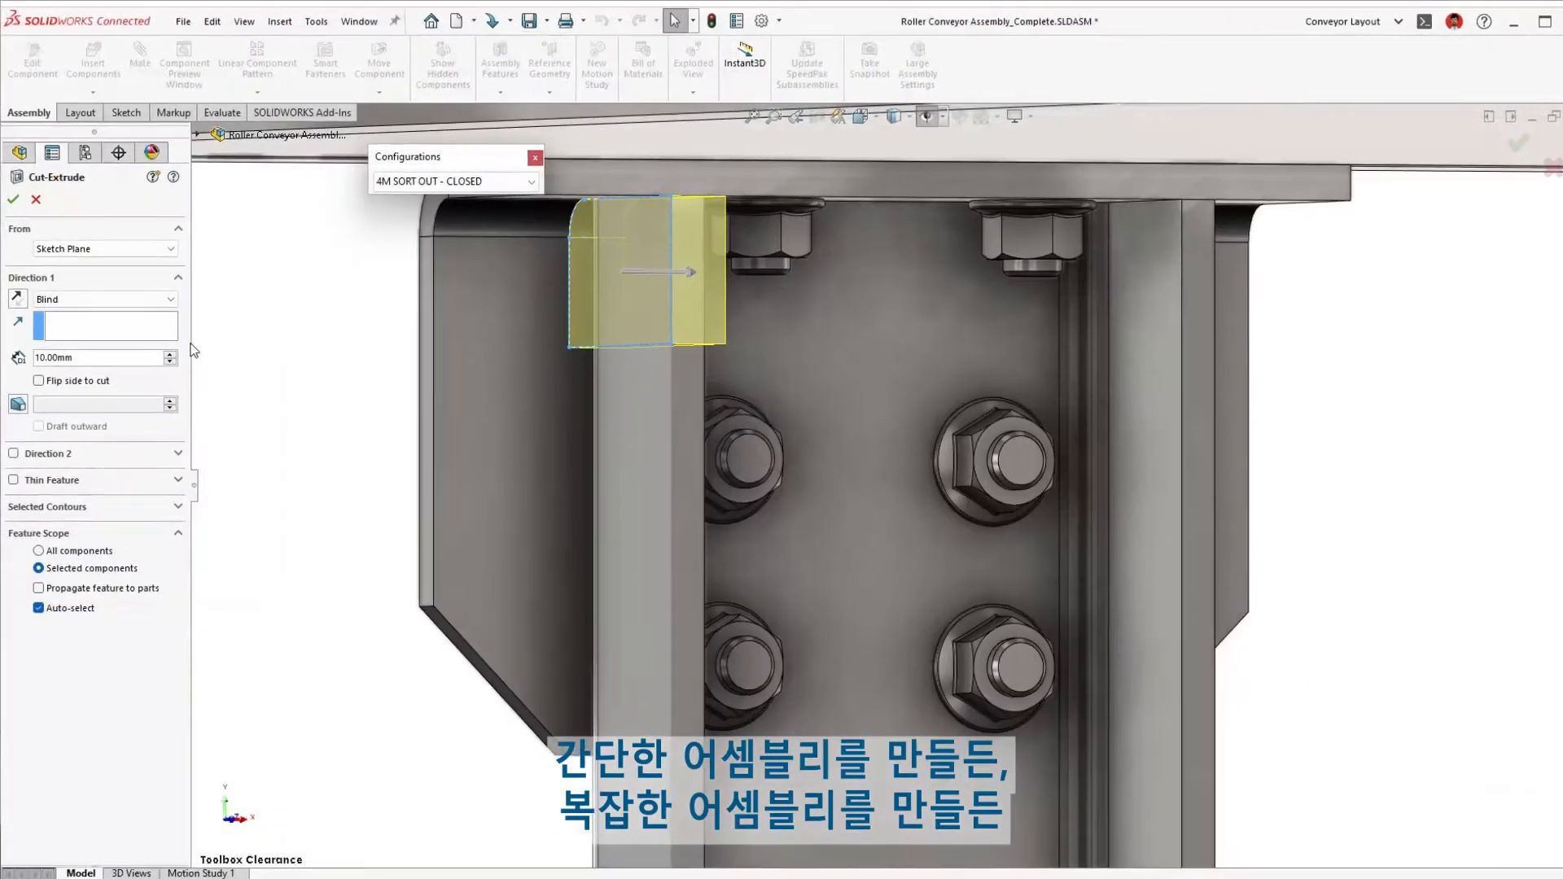
{"action": "left_click", "coordinate": [163, 298]}
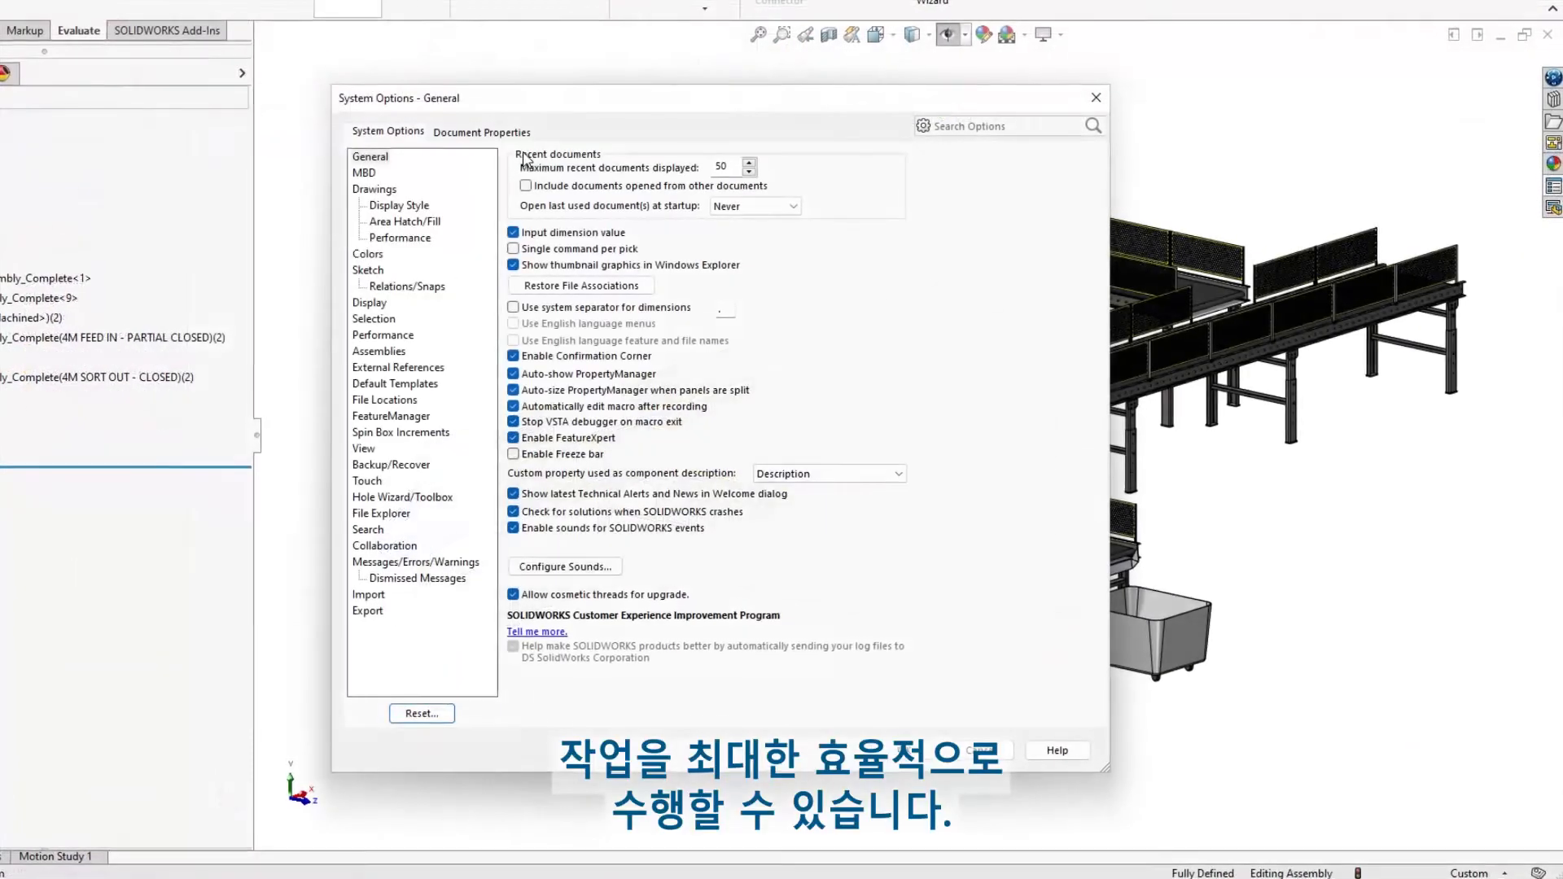
Set assembly loading in the Performance system options to automatically optimize resolved mode and hide lightweight mode
{"action": "left_click", "coordinate": [382, 339]}
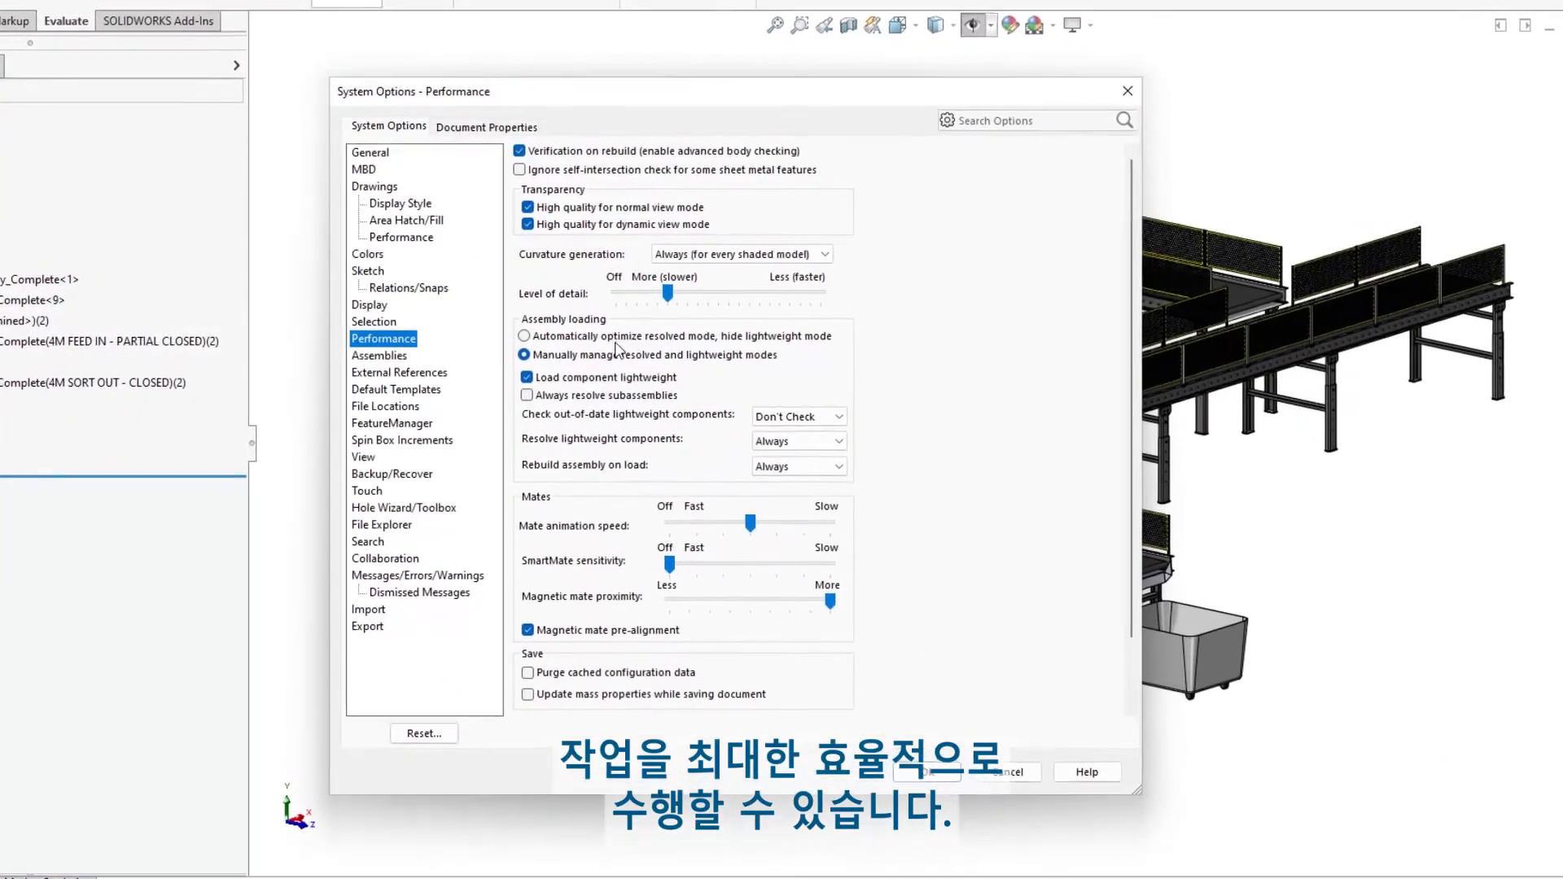
{"action": "left_click", "coordinate": [617, 336]}
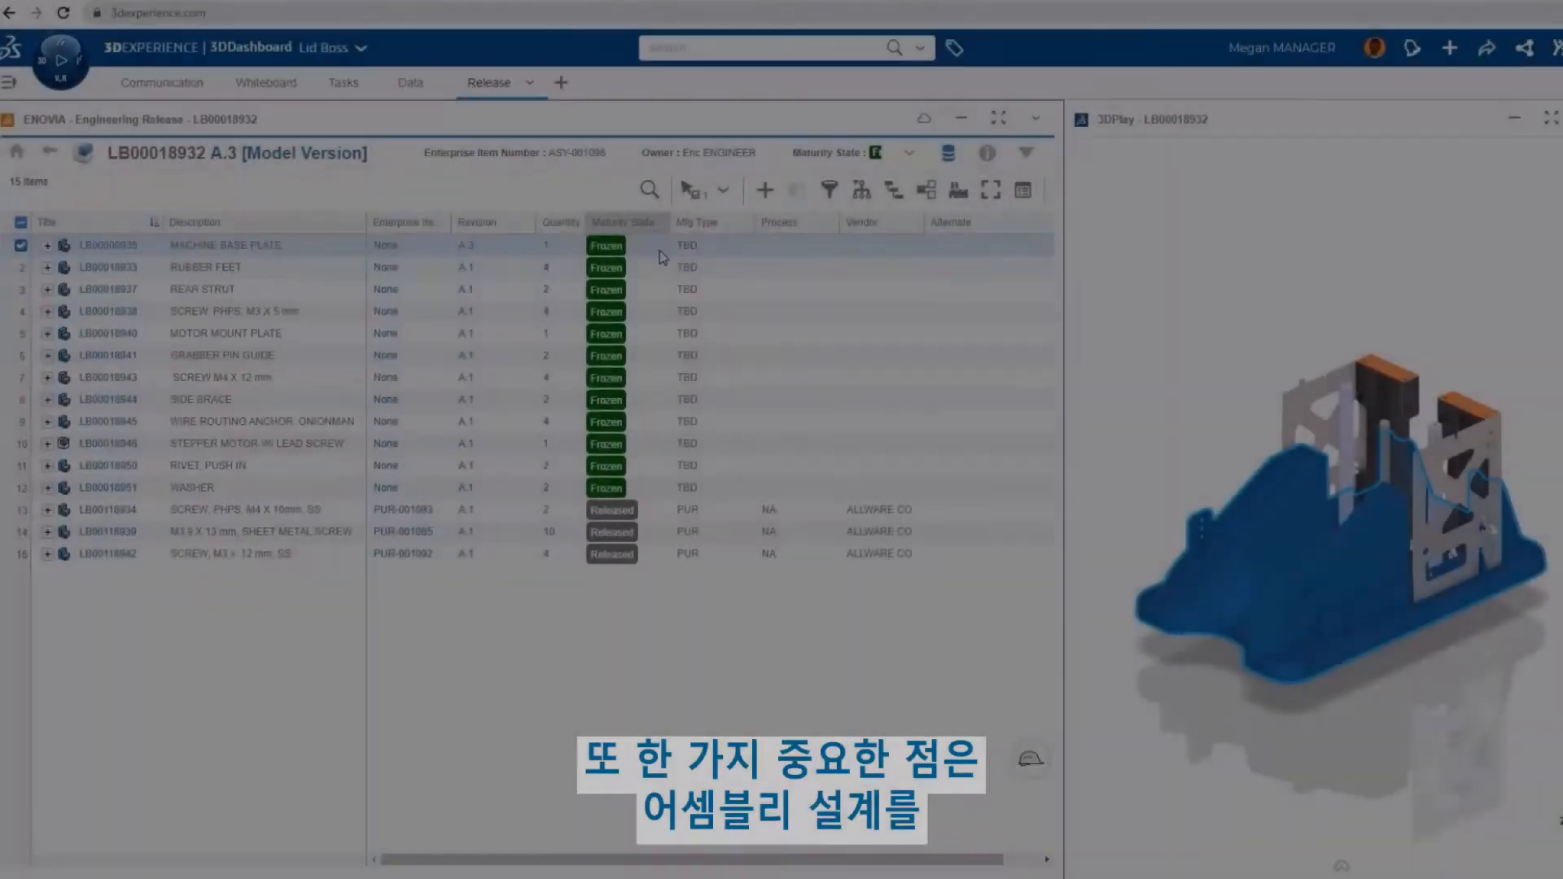
In 3DEXPERIENCE Engineering Release, set the MACHINE BASE PLATE's Mfg Type to MOL and its Process to INJECTION
{"action": "left_click", "coordinate": [732, 248]}
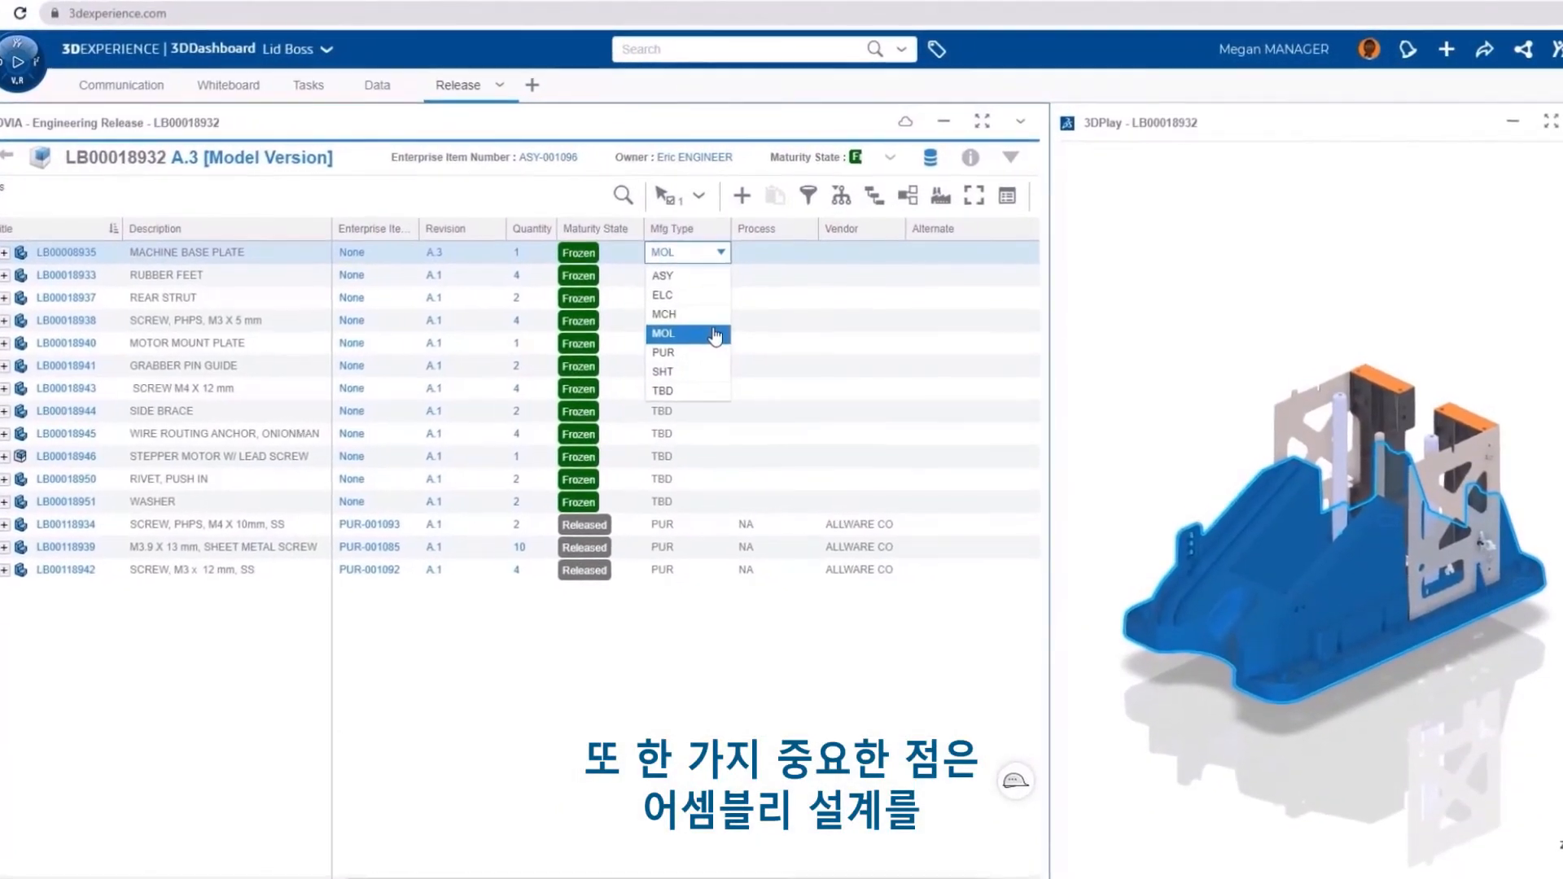
{"action": "left_click", "coordinate": [715, 334]}
{"action": "left_click", "coordinate": [745, 253]}
{"action": "type", "text": "INJ"}
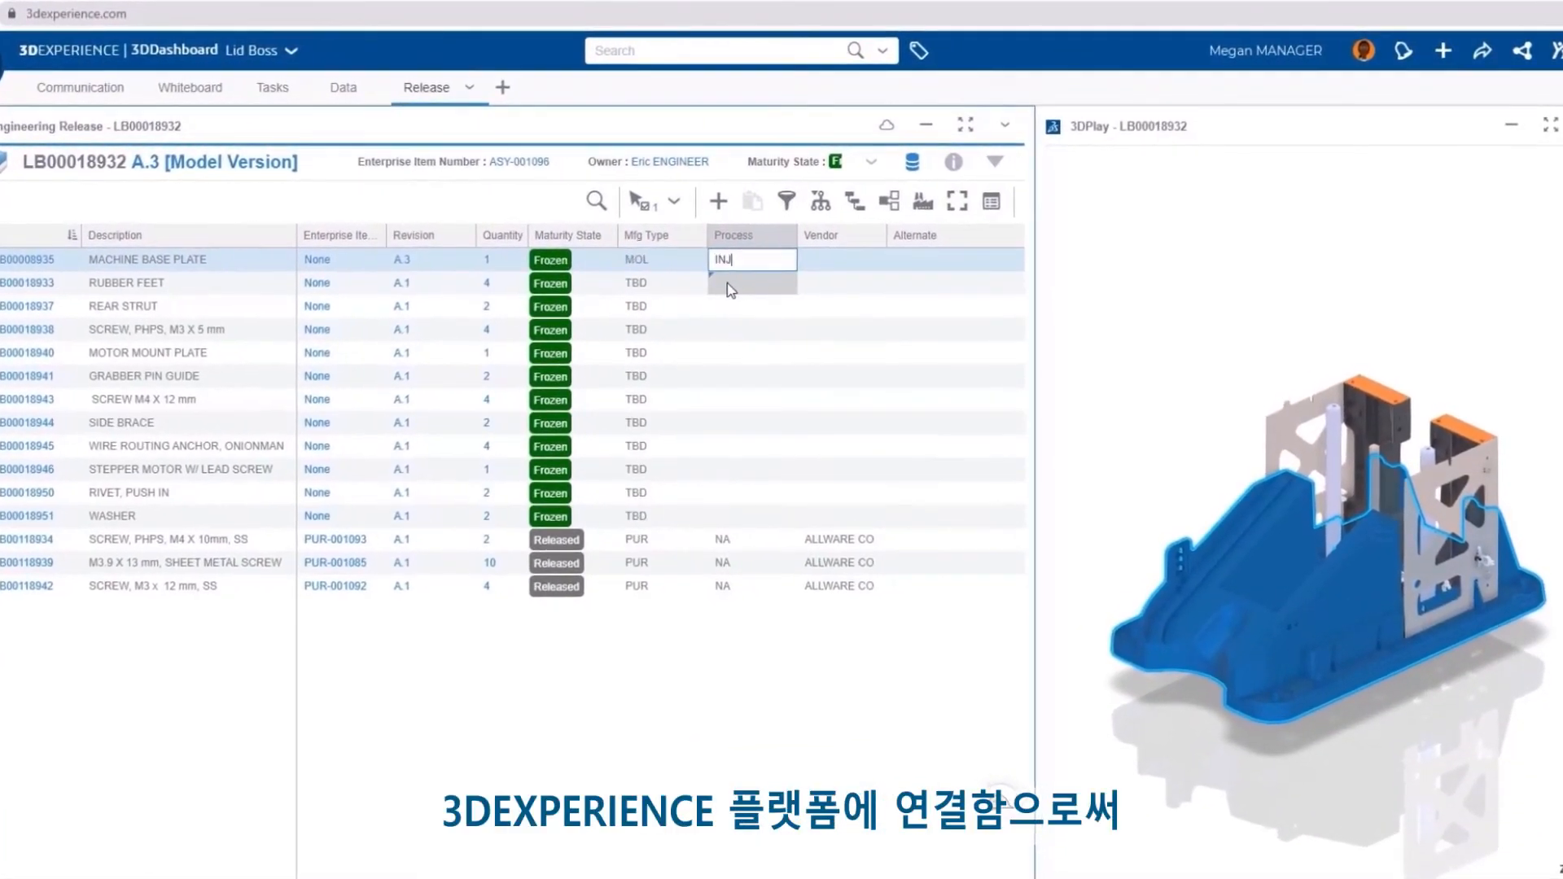
{"action": "type", "text": "ECTION"}
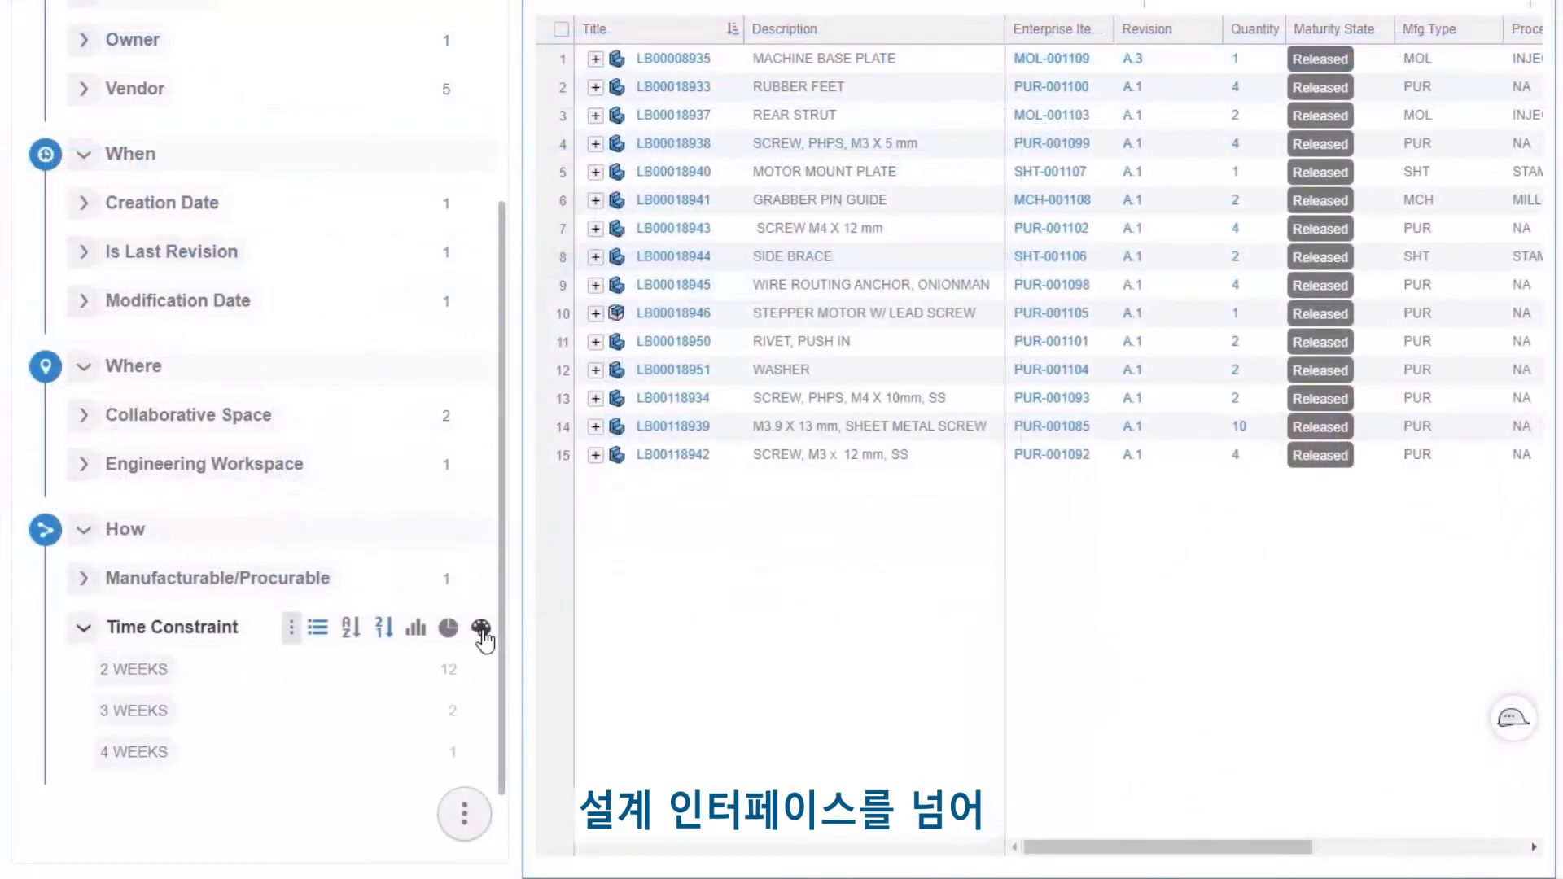
Colour-code the released items in the list by their Time Constraint
{"action": "left_click", "coordinate": [481, 627]}
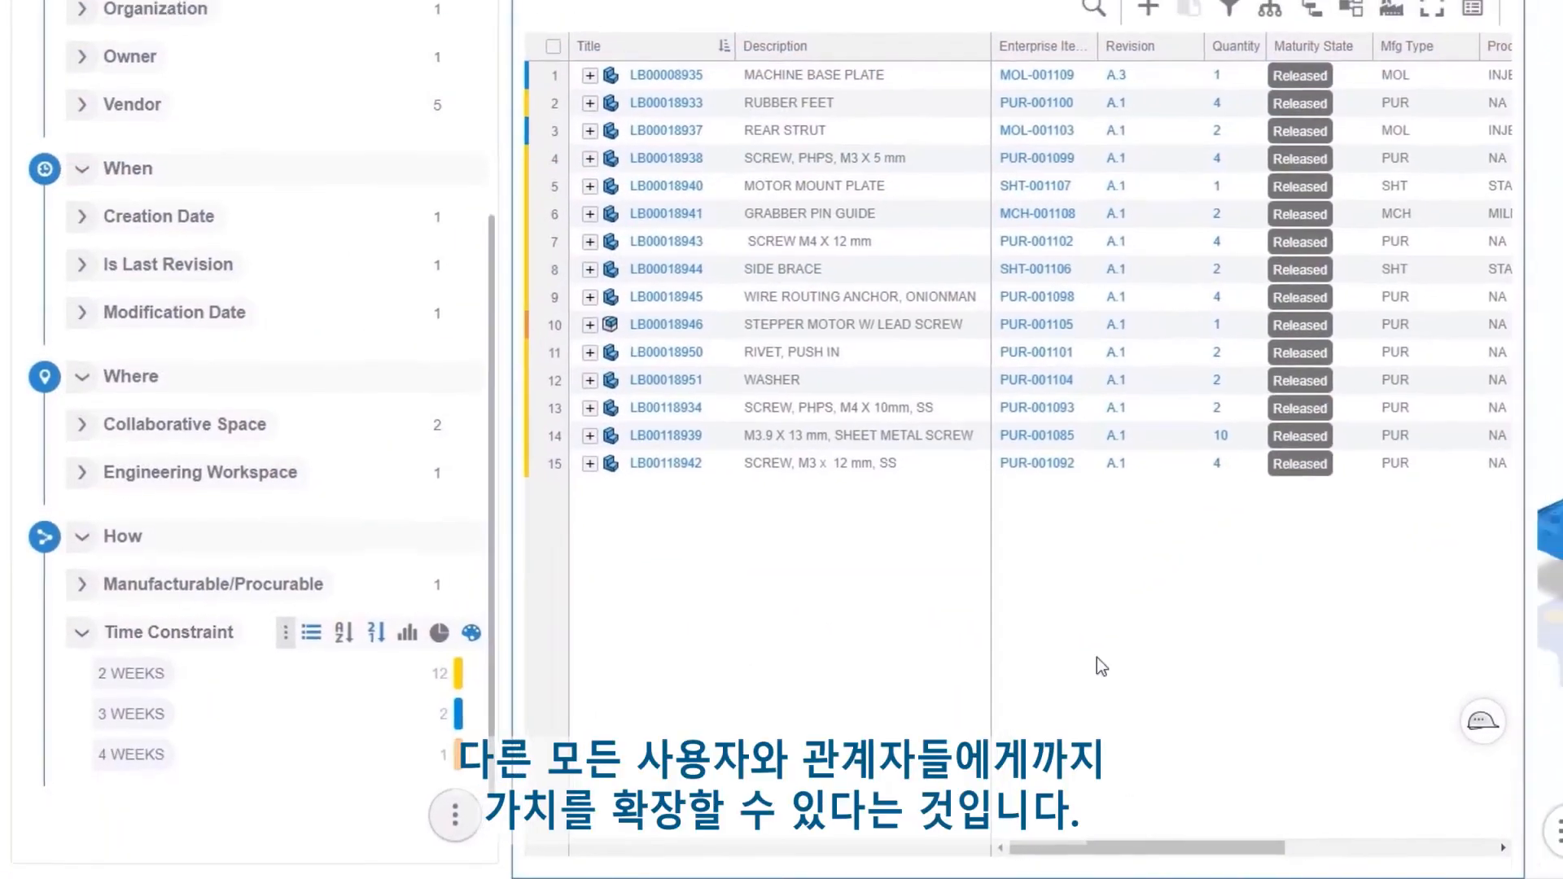